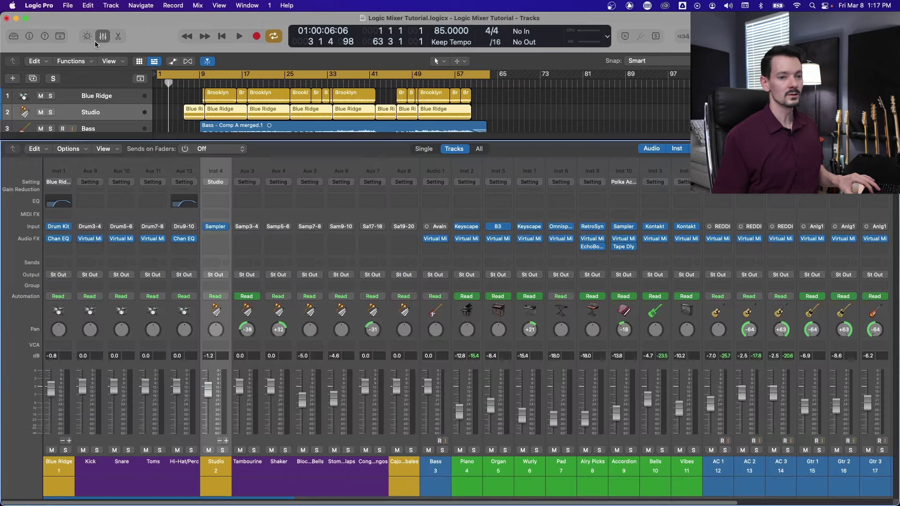
Select the Blue Ridge track, hide the mixer and show it again
key(Up)
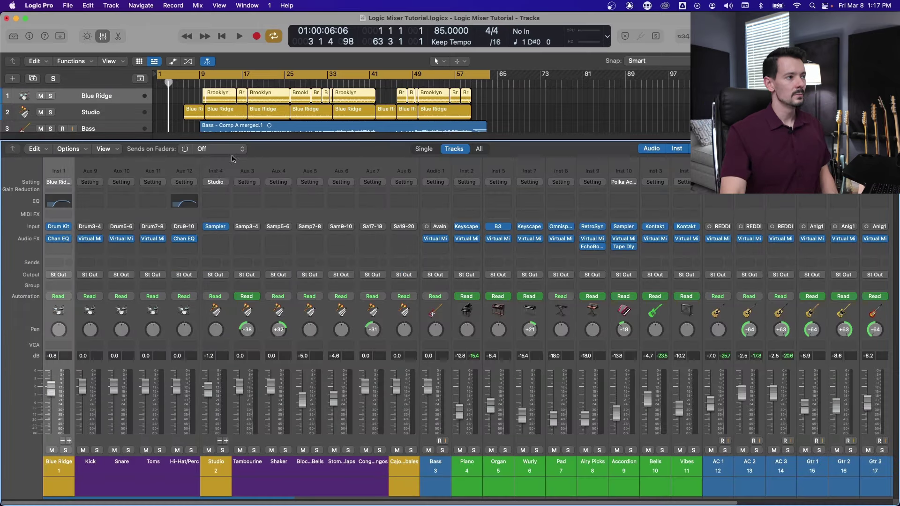
click(104, 40)
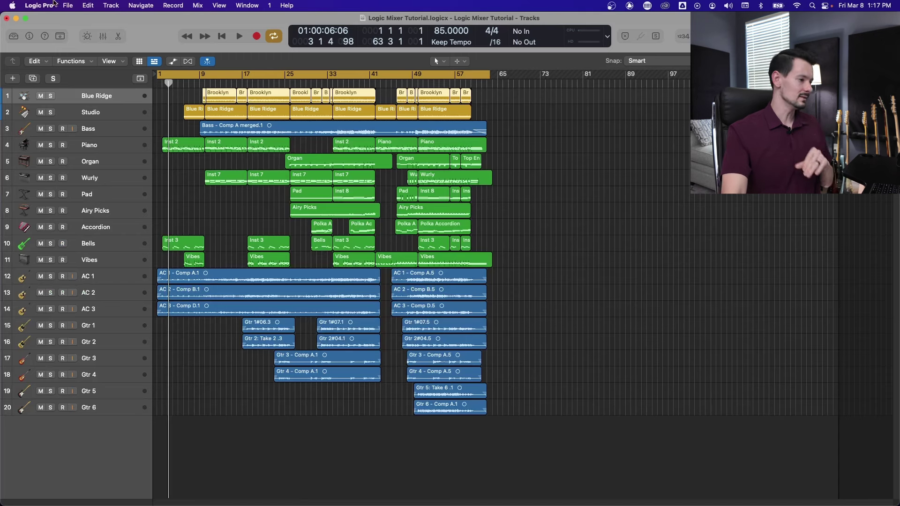
key(x)
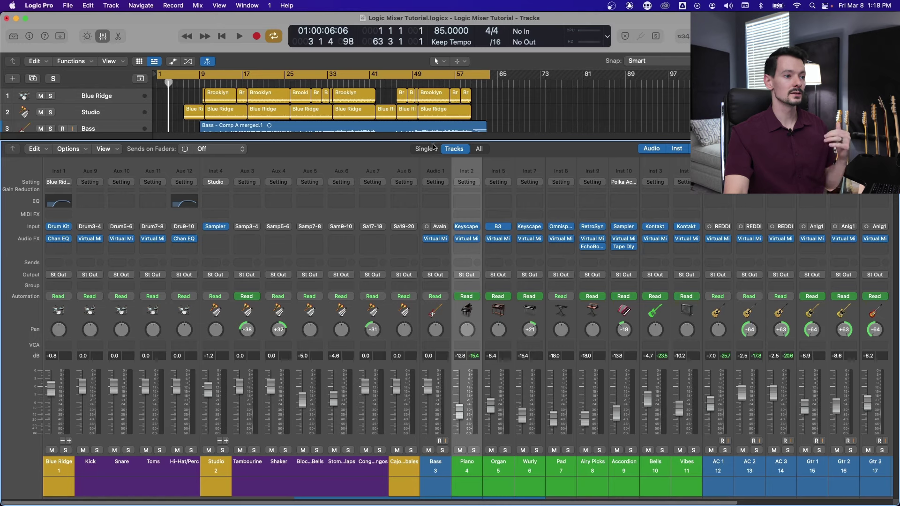
Review the available channel strip components on the Piano channel and hide the Type and Number Label
right_click(467, 170)
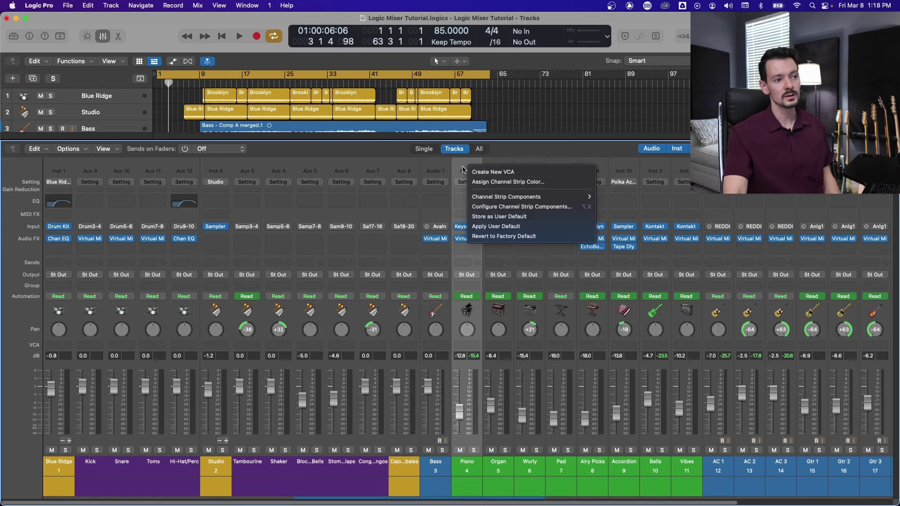
mouse_move(478, 200)
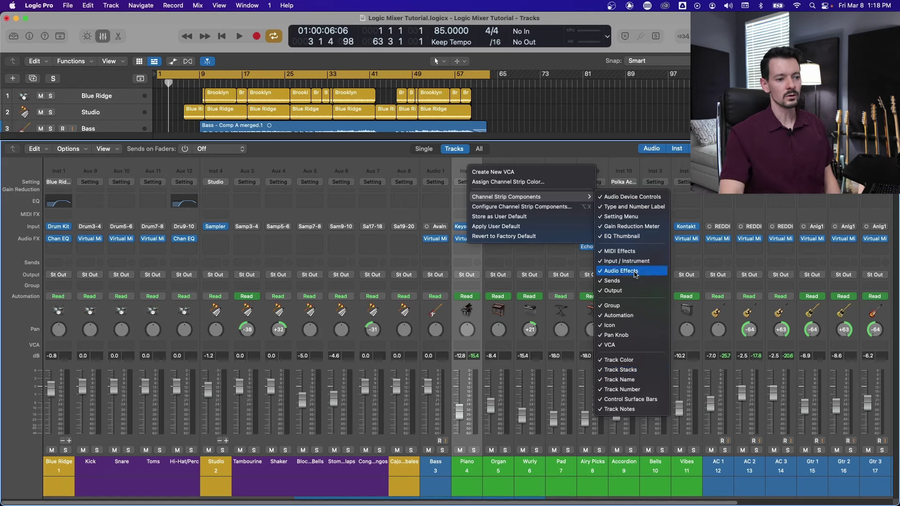
click(549, 463)
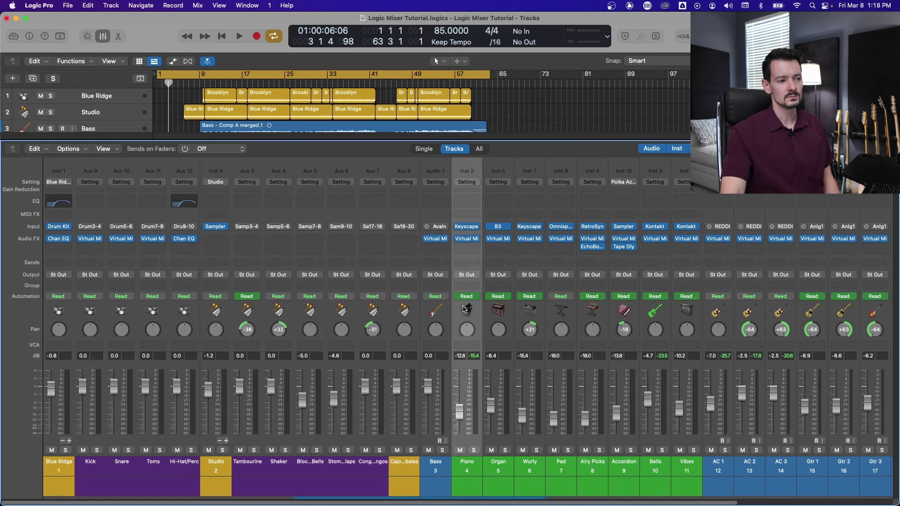
right_click(474, 165)
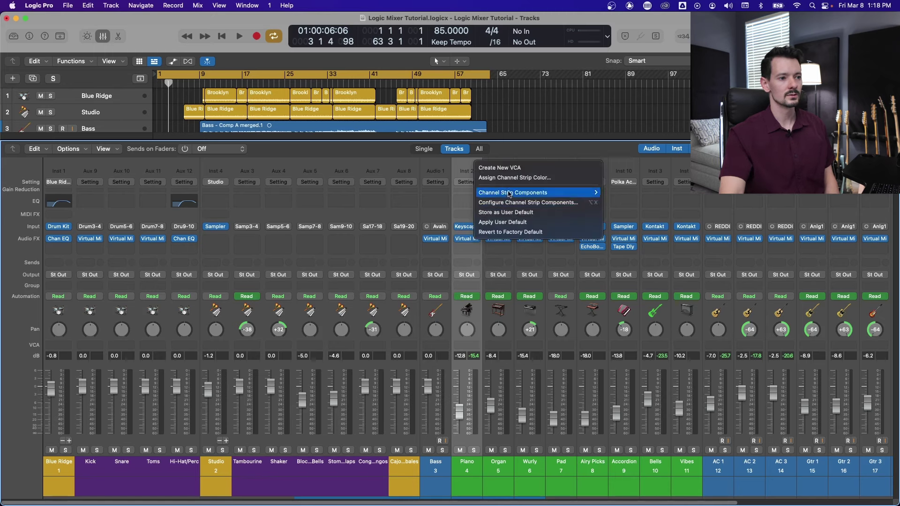
mouse_move(509, 193)
click(672, 203)
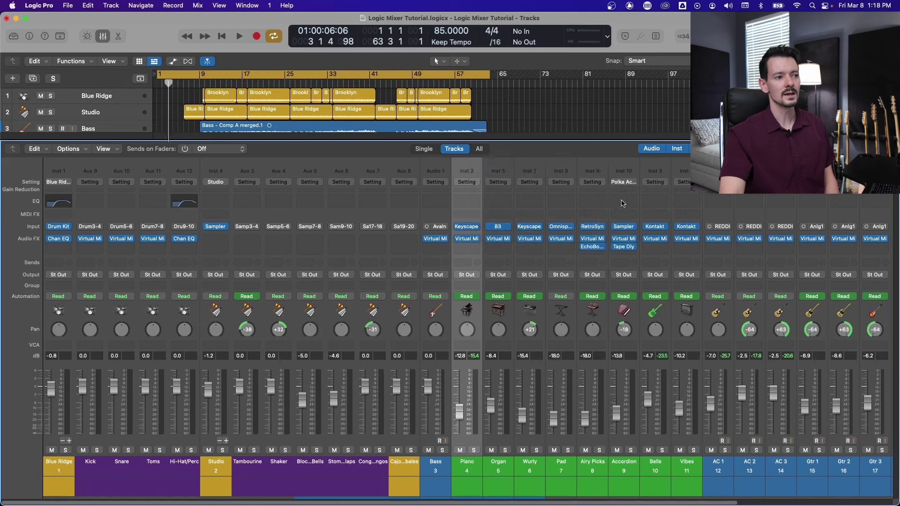
Show the Type and Number Label component on the channel strips again
right_click(475, 176)
mouse_move(500, 201)
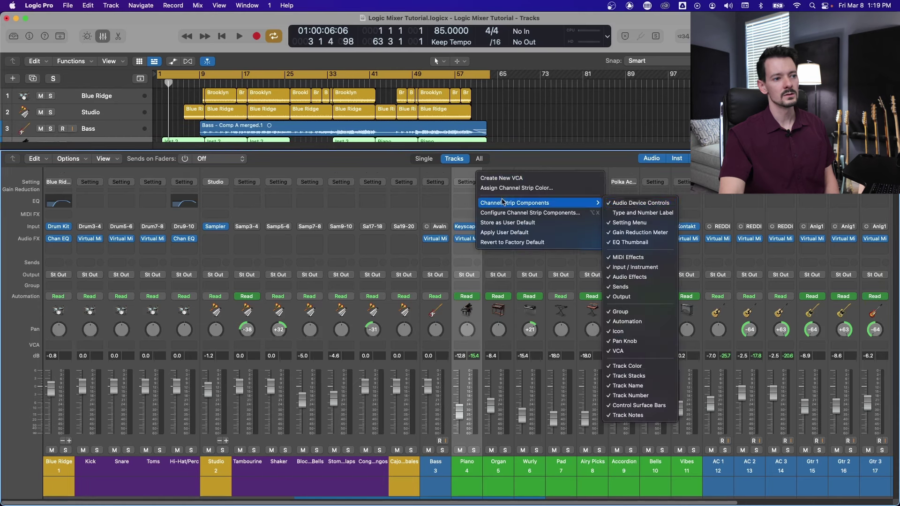
click(641, 213)
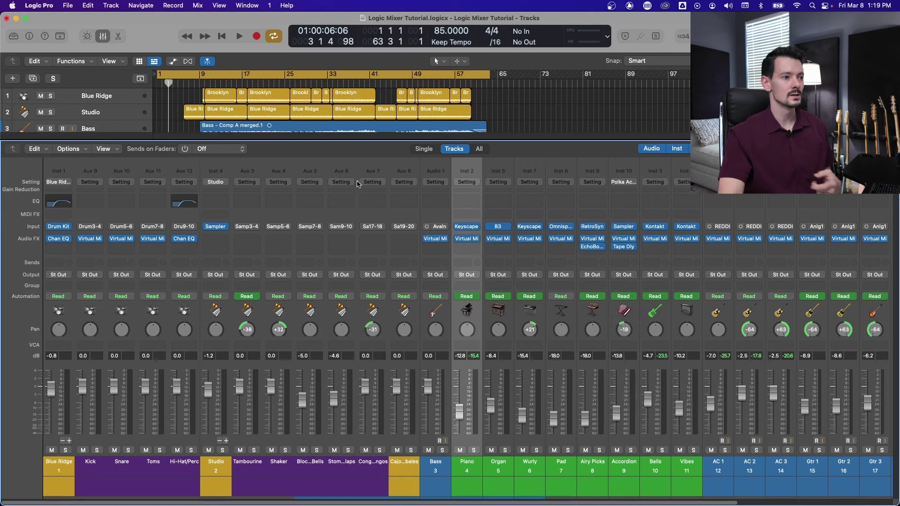
Examine the type and number labels of the Bass, Blue Ridge, Kick, Snare, Toms and Hi-Hat/Perc channel strips by selecting each one
click(442, 170)
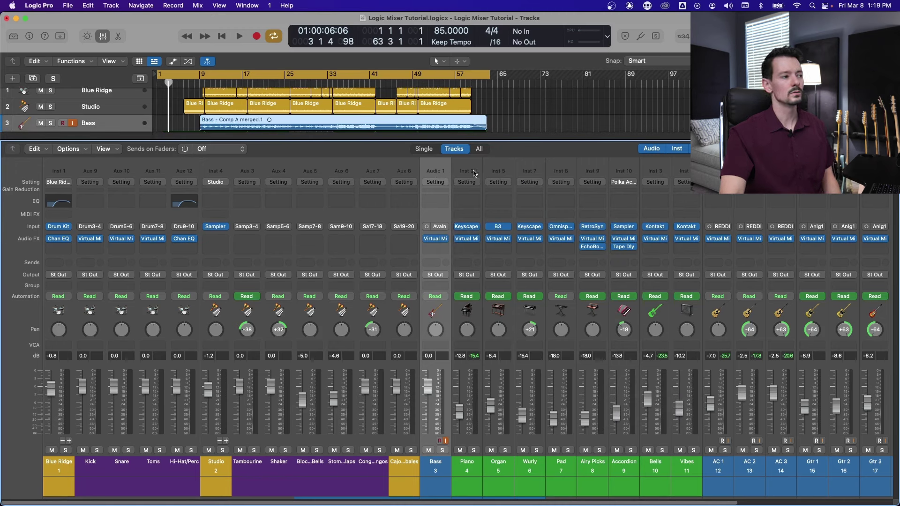
click(61, 172)
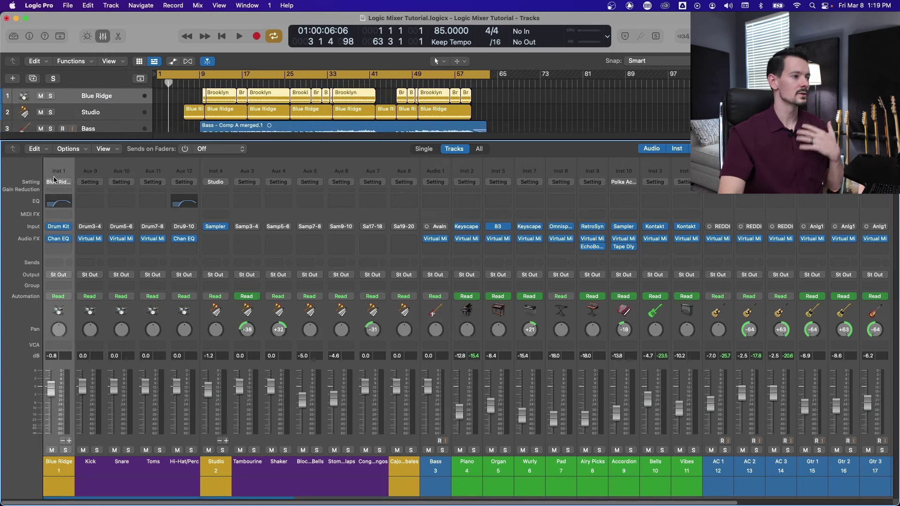
click(92, 176)
click(128, 174)
click(159, 171)
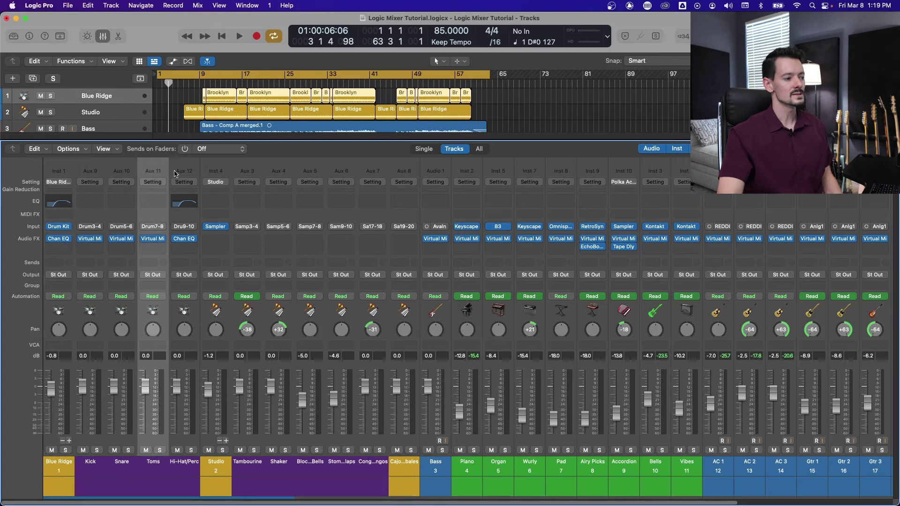
click(178, 172)
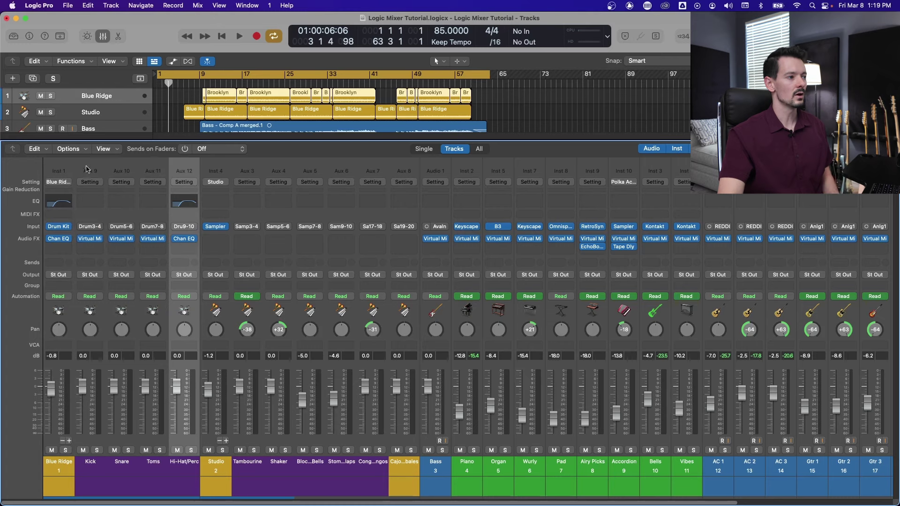
click(66, 319)
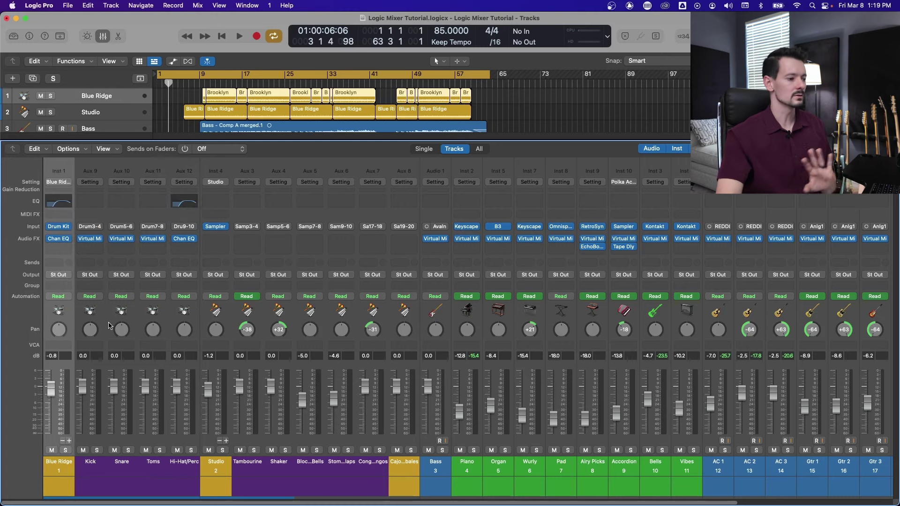
Select the Bass channel strip and hide the Type and Number Label component in the mixer
click(438, 169)
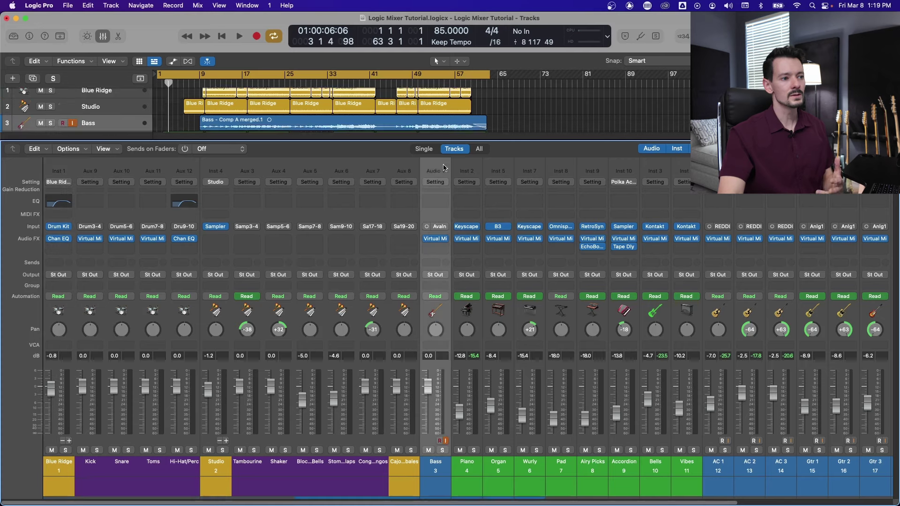
right_click(437, 169)
mouse_move(452, 203)
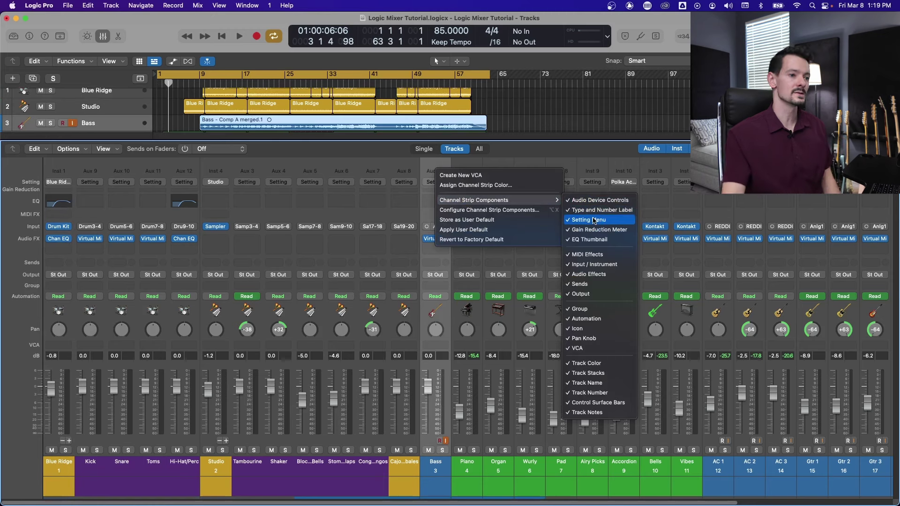
click(599, 210)
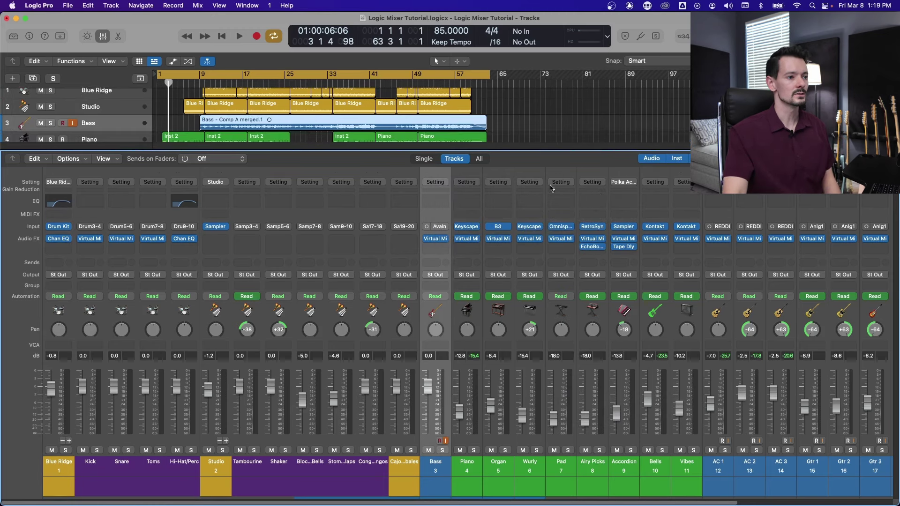
Hide the Setting Menu component on the mixer's channel strips
right_click(442, 174)
mouse_move(515, 201)
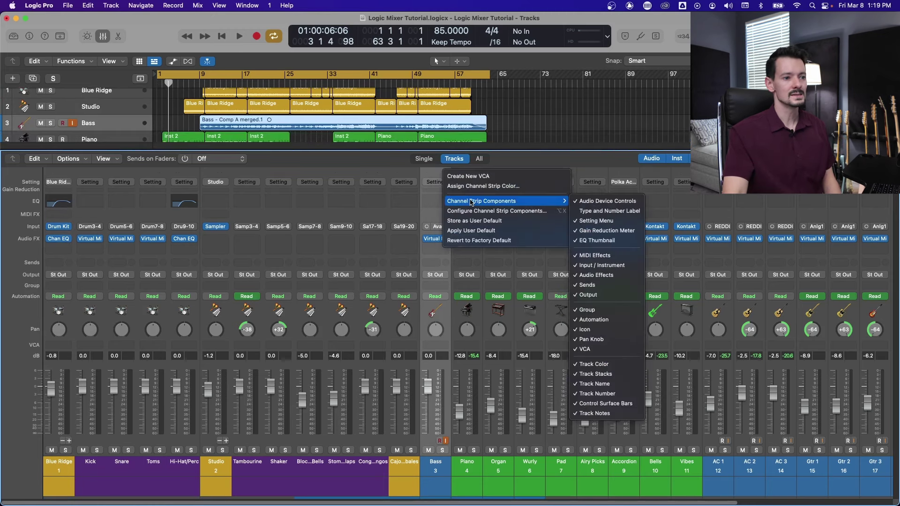
click(601, 220)
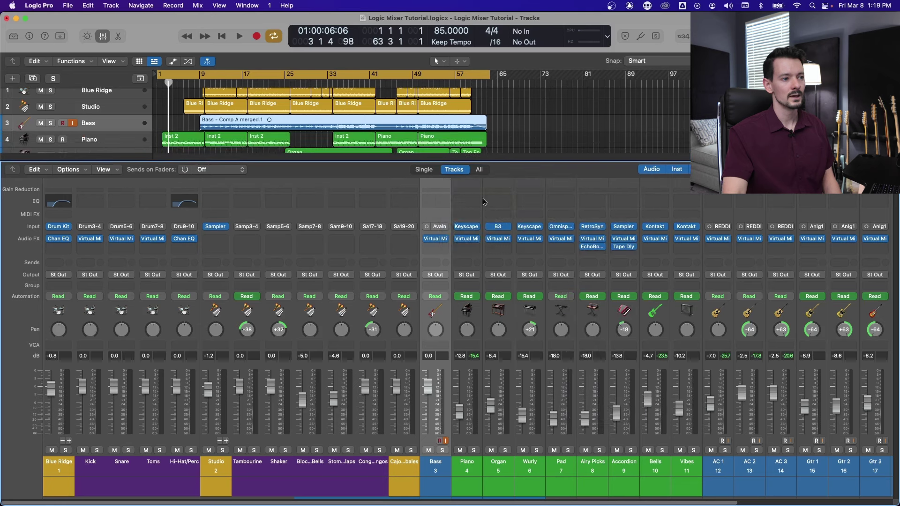
Show the Setting Menu component again and look through the Bass channel's setting options without choosing one
right_click(444, 185)
mouse_move(493, 210)
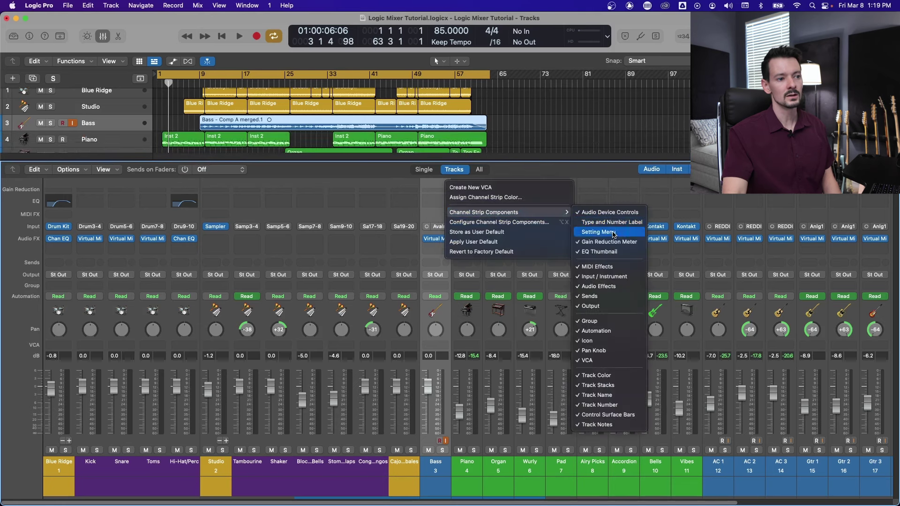
click(645, 281)
click(434, 184)
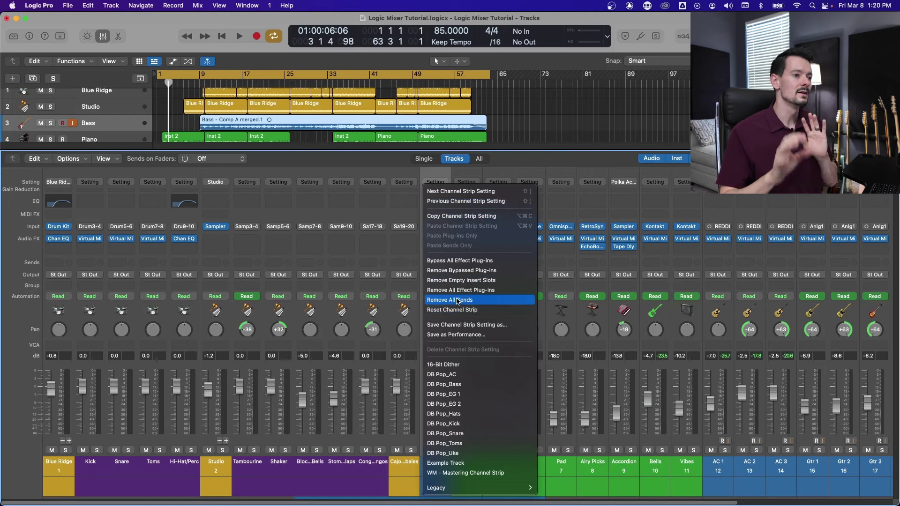
click(438, 177)
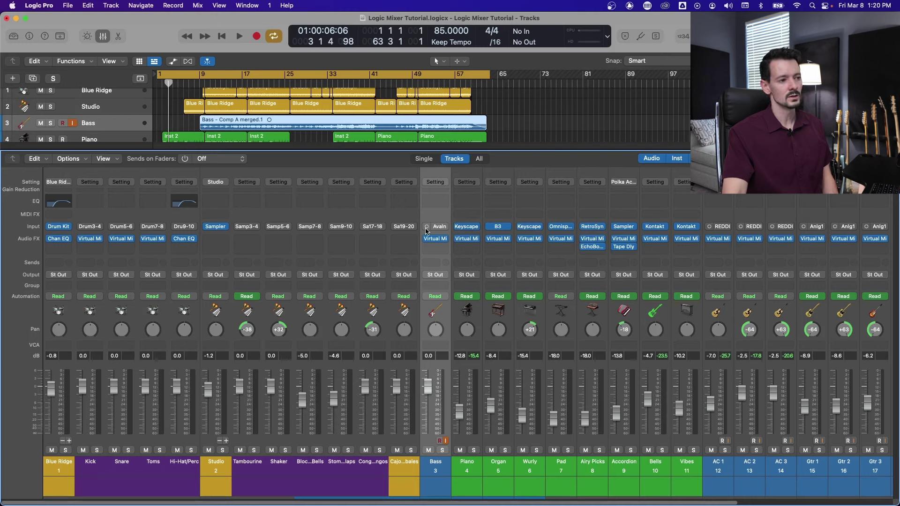
Solo the Bass channel and play it with cycle mode off, from about bar 10 and from about bar 52
click(442, 451)
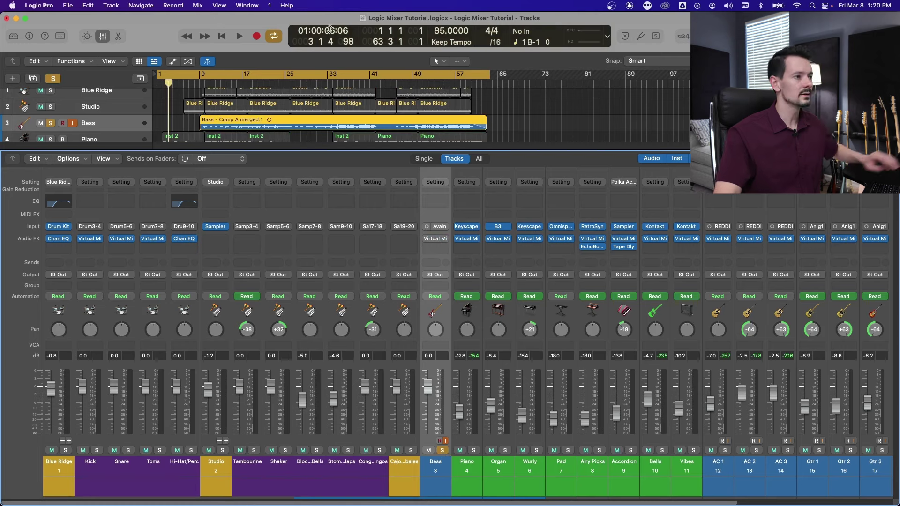
click(211, 74)
key(space)
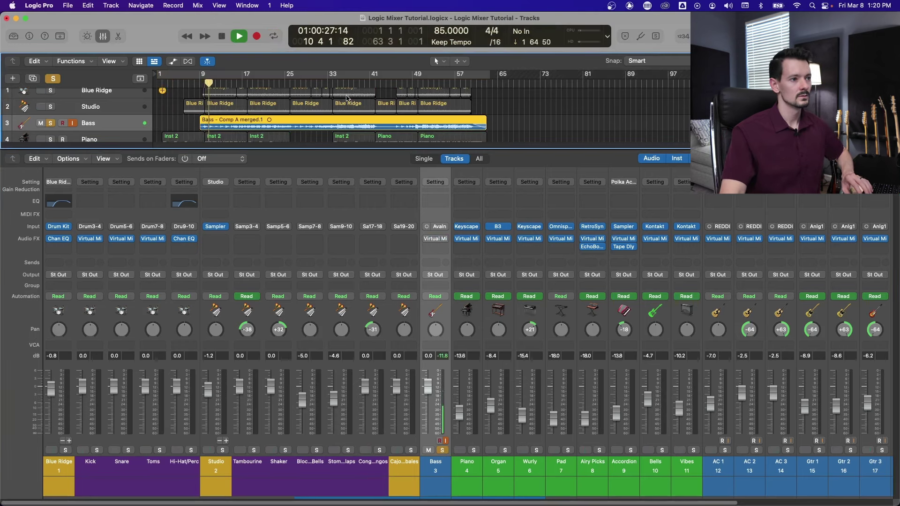
click(430, 85)
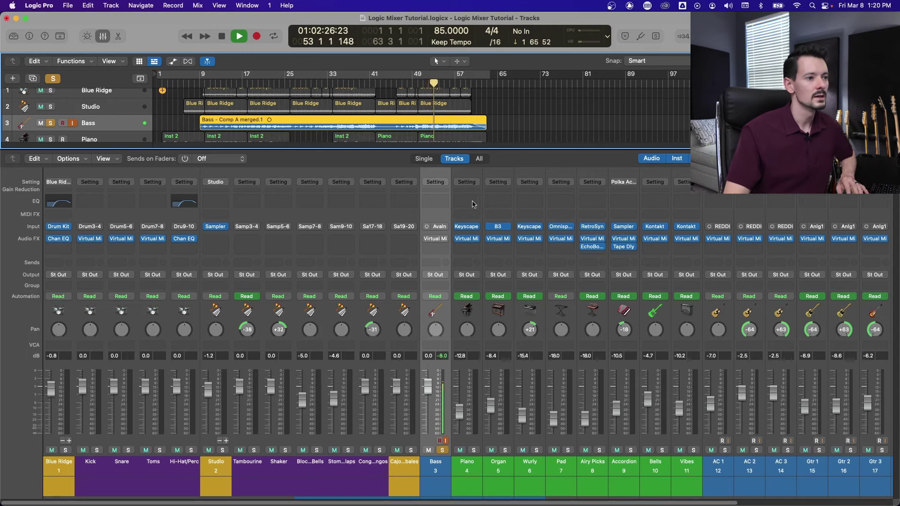
key(space)
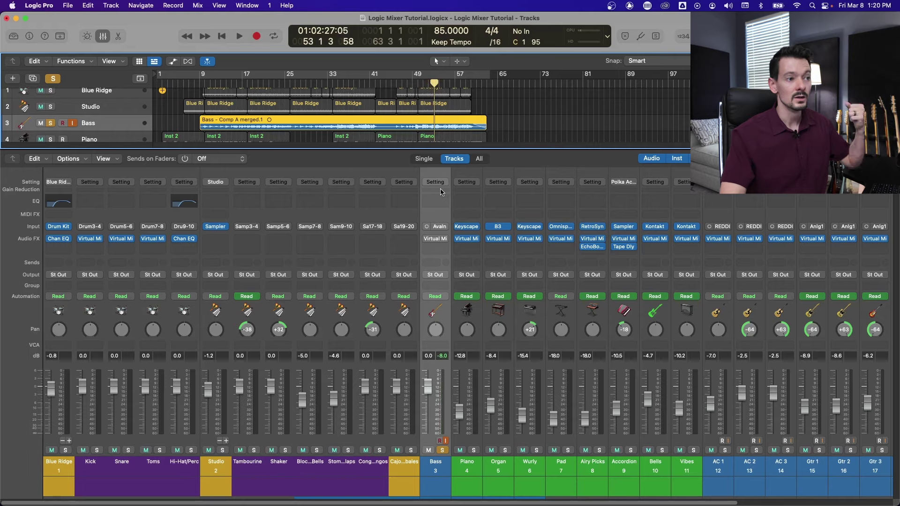
Insert a Compressor on the Bass channel, move its window clear of the channel strip and play the soloed bass
click(446, 194)
drag(585, 145, 755, 61)
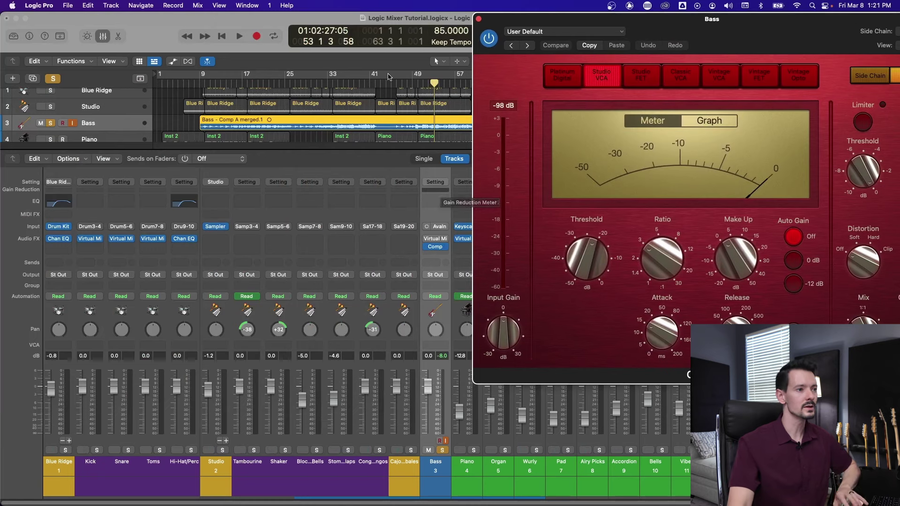
click(442, 84)
key(space)
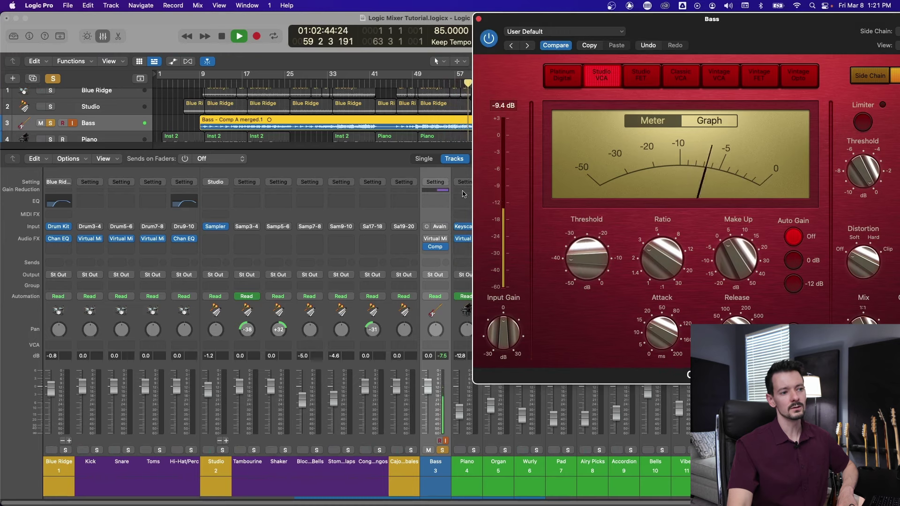
Raise the Bass compressor's threshold, stop playback and close the plug-in window
drag(586, 251, 585, 235)
key(space)
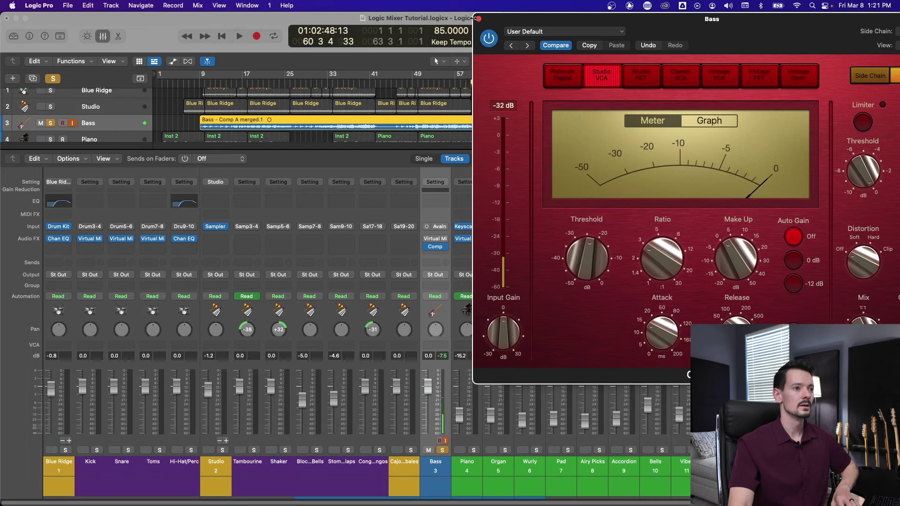
click(478, 19)
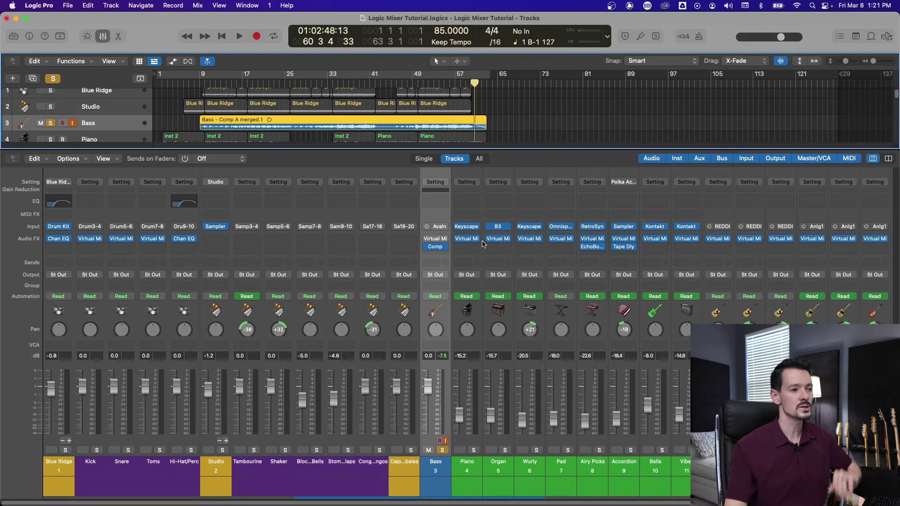
Insert a Channel EQ on the Bass channel and move its window below the channel's plug-in slots
click(440, 201)
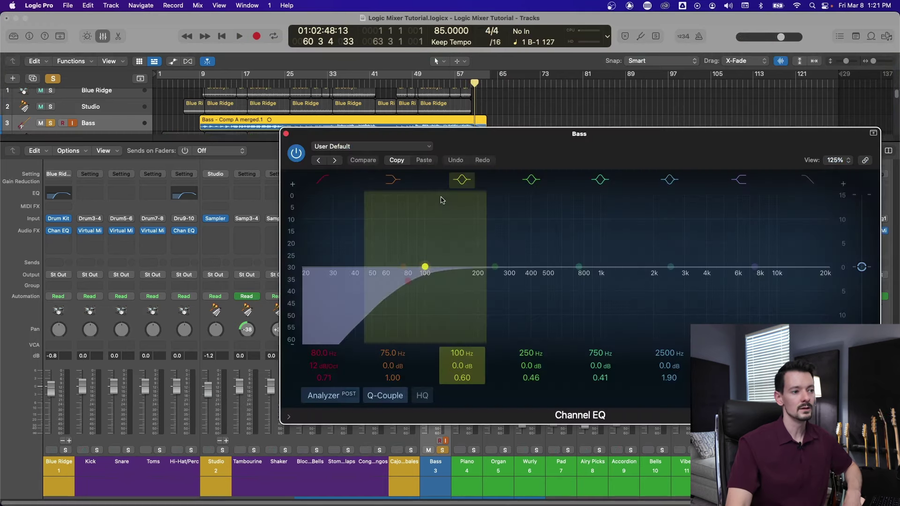
drag(711, 155, 385, 330)
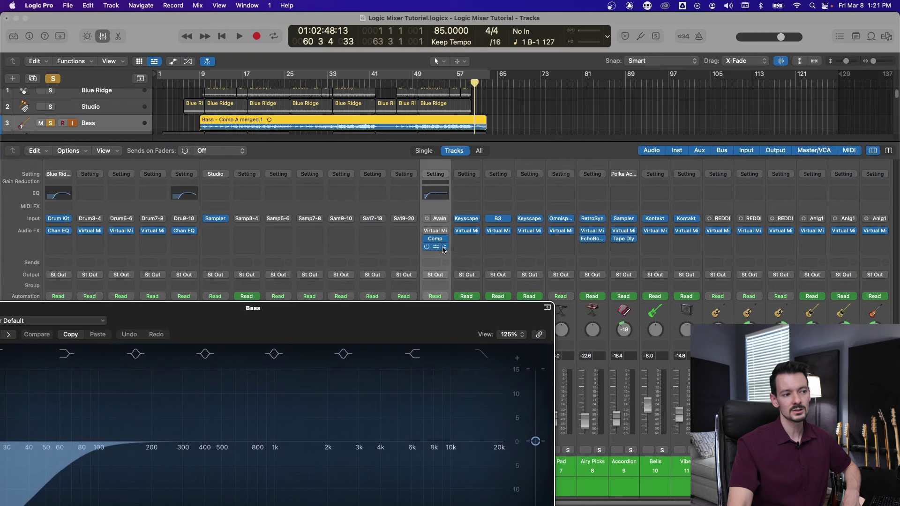
drag(387, 314, 420, 305)
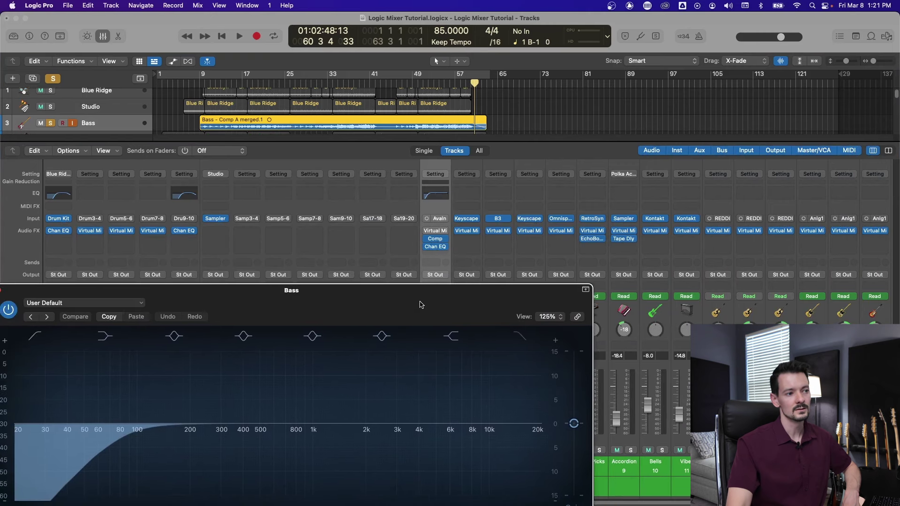
Shape the Bass EQ curve with a cut at 540 Hz and a gentle boost at 4060 Hz, keeping the EQ thumbnail uncovered
drag(305, 416, 419, 388)
drag(227, 388, 283, 459)
drag(317, 309, 396, 303)
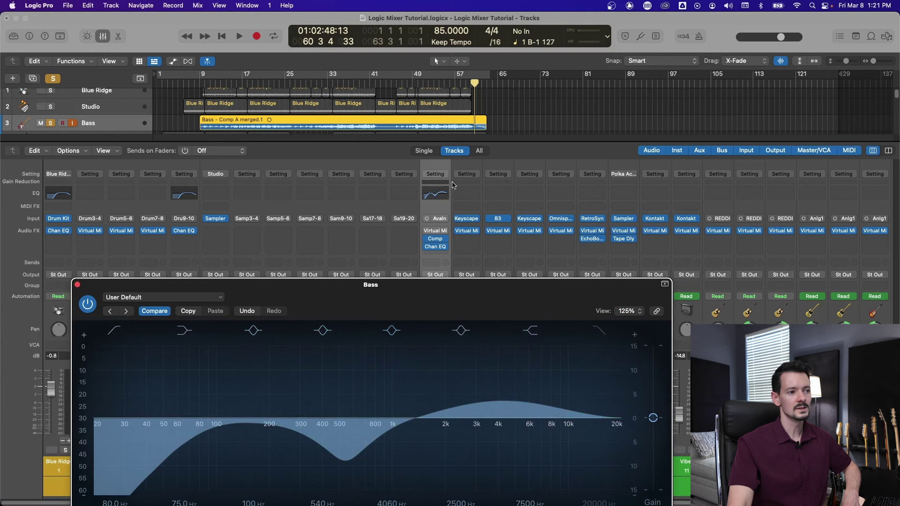
Bypass and re-enable the Channel EQ on the Bass channel, and close its plug-in window
click(64, 305)
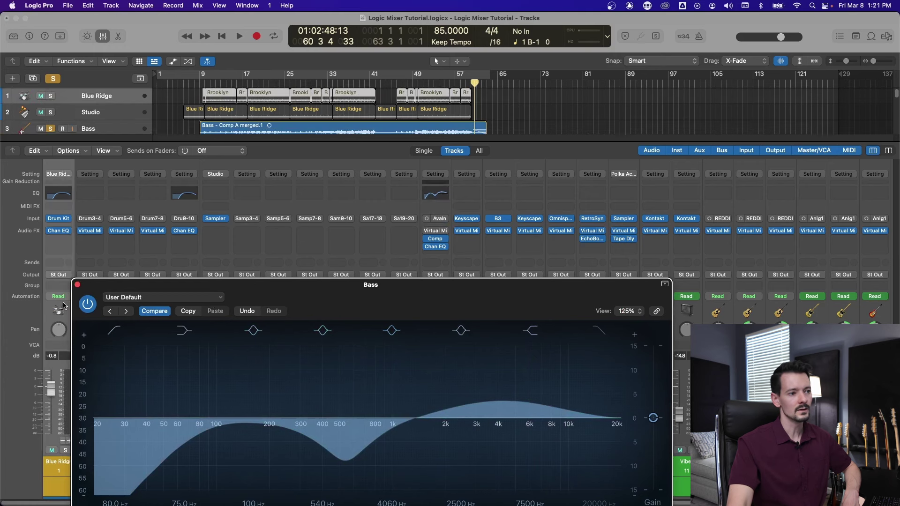
click(88, 302)
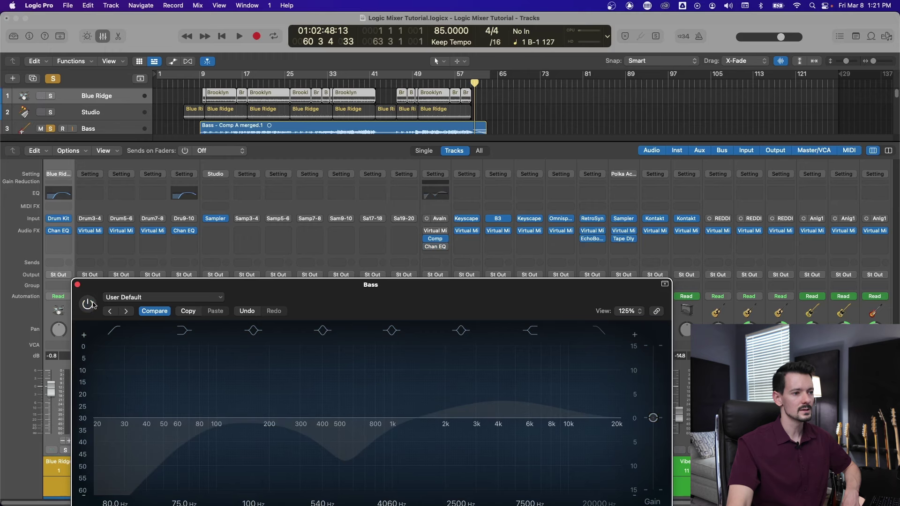
click(89, 304)
click(78, 285)
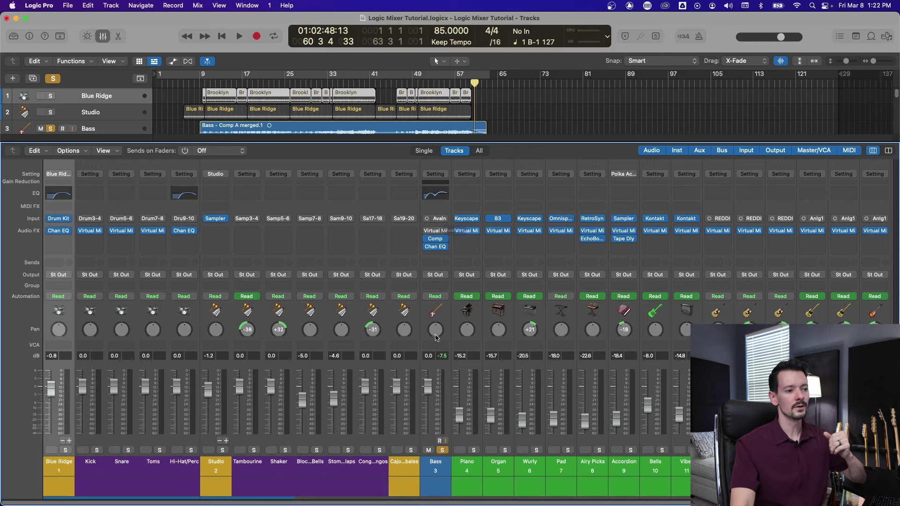
Select the Bass channel and examine the hardware inputs available for its input slot, leaving the assignment as Input 4 (Avalon)
click(439, 307)
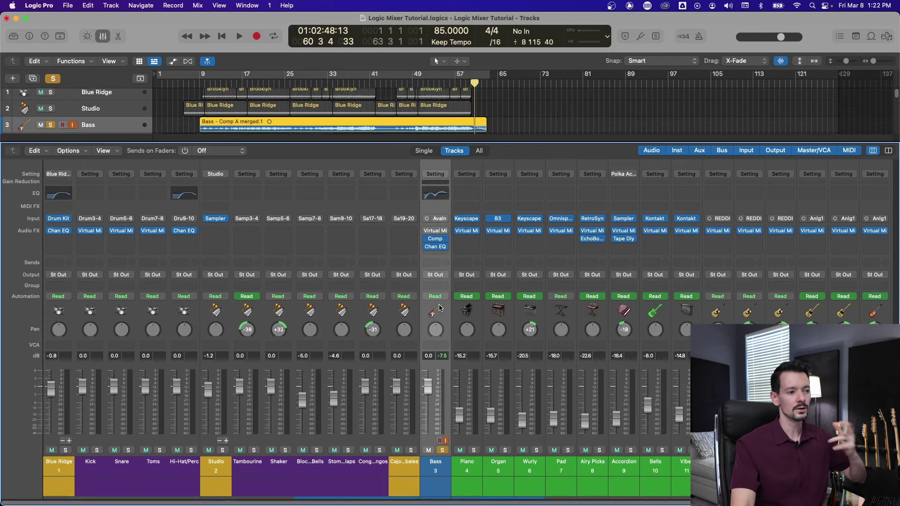
click(444, 219)
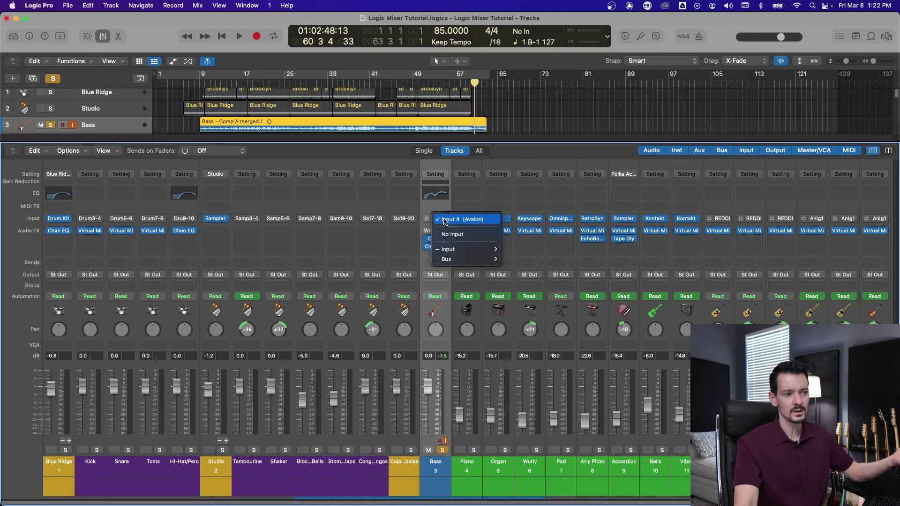
mouse_move(444, 250)
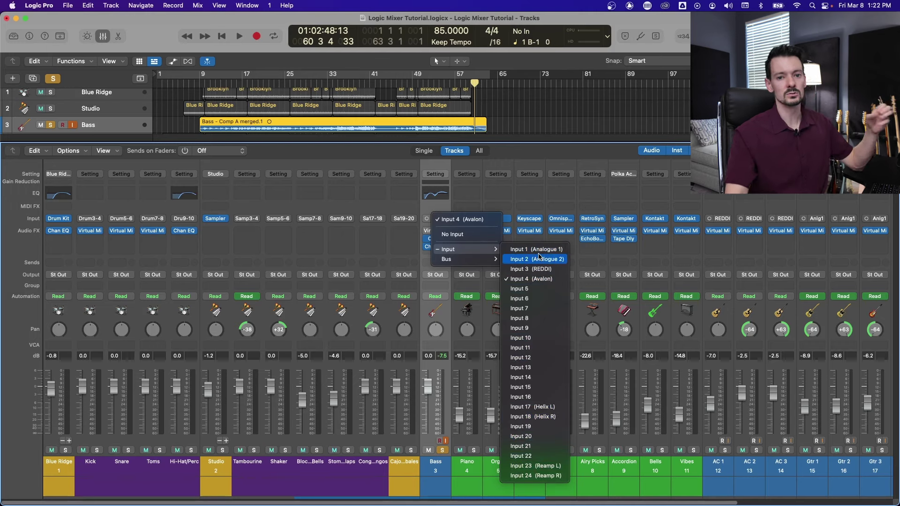
click(544, 165)
View the Organ channel's Vintage B3 instrument, close it and examine the software instruments available for that slot
click(474, 304)
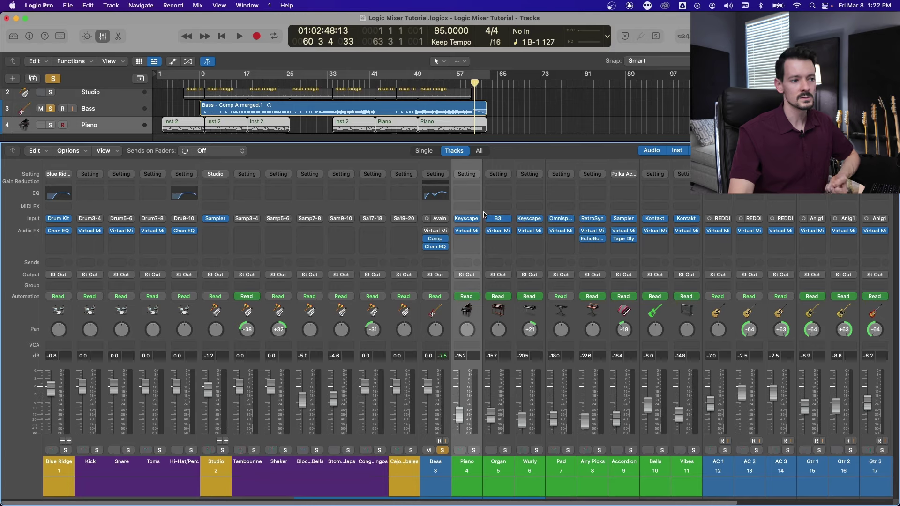
click(499, 222)
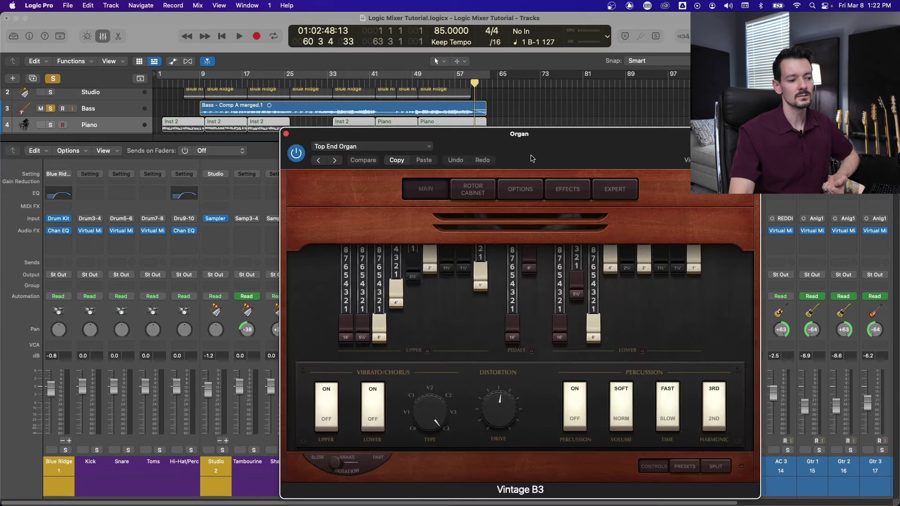
drag(281, 141, 220, 123)
click(225, 93)
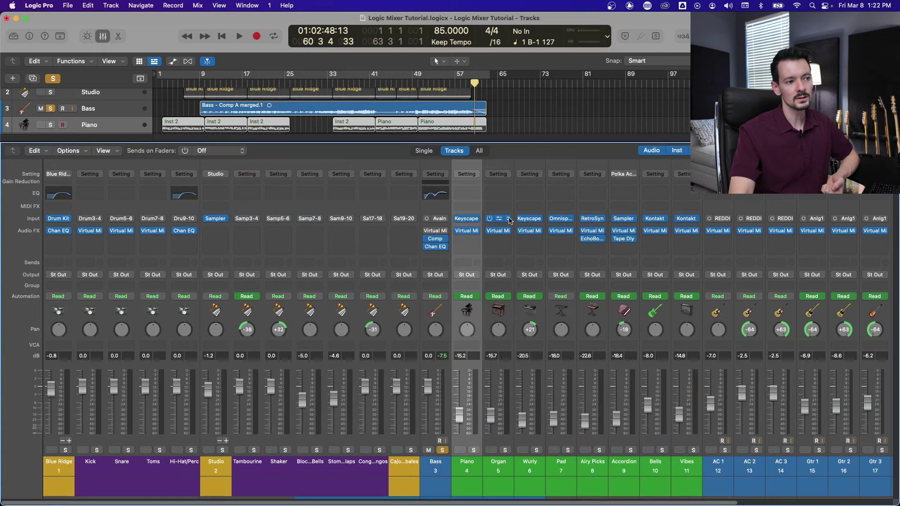
click(508, 219)
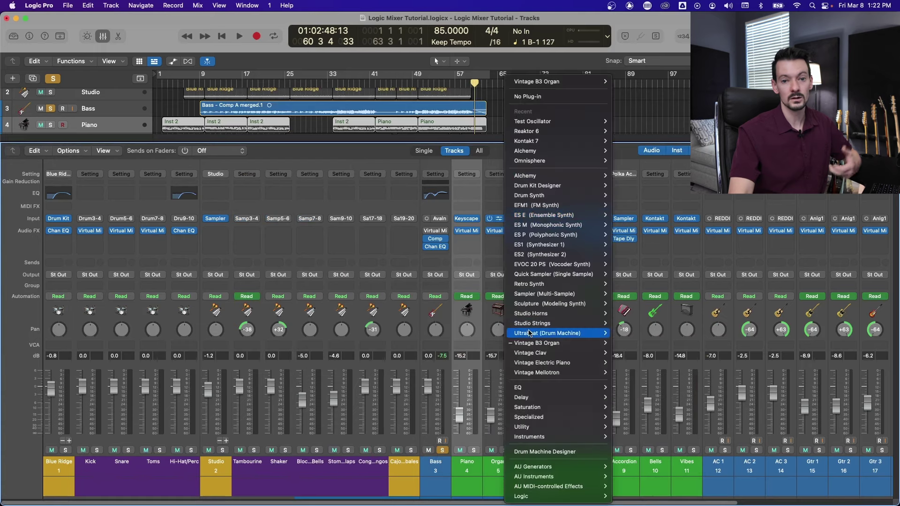
click(368, 404)
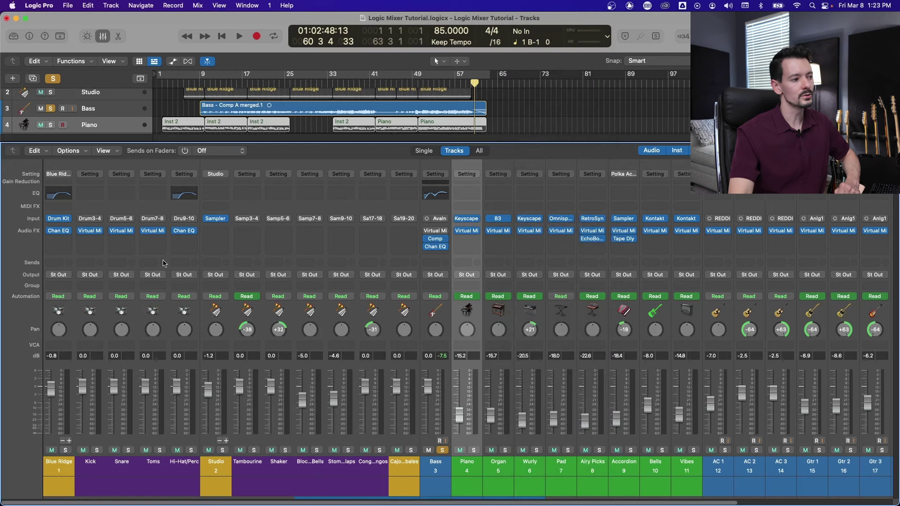
Add two aux output channels to the Blue Ridge drum kit and move the Drum Kit Designer window away from them
click(84, 305)
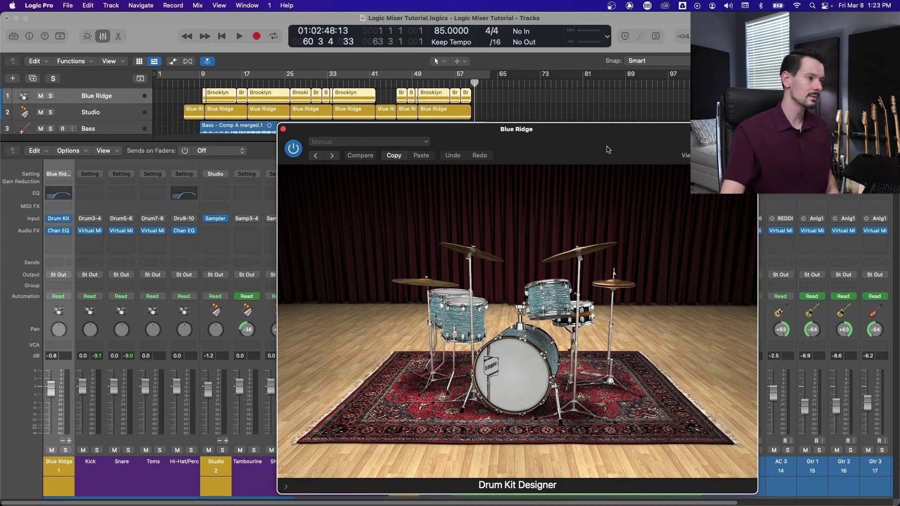
click(68, 443)
click(68, 442)
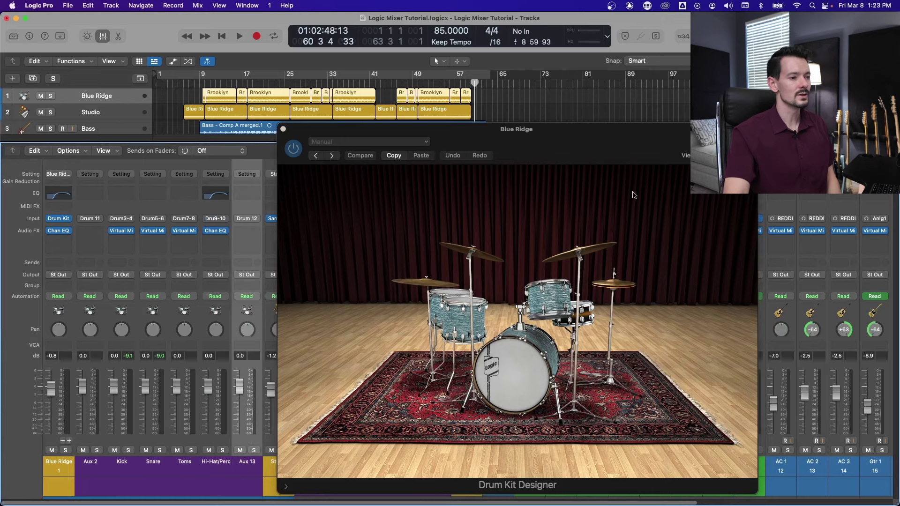
drag(583, 145, 656, 82)
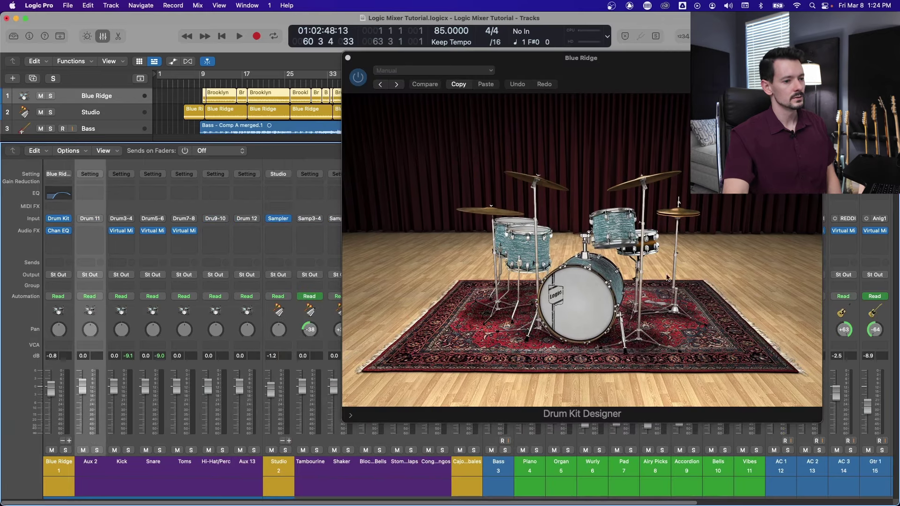
Audition the kick, snare, toms, hi-hat and a crash cymbal in Drum Kit Designer, and close its window
click(595, 294)
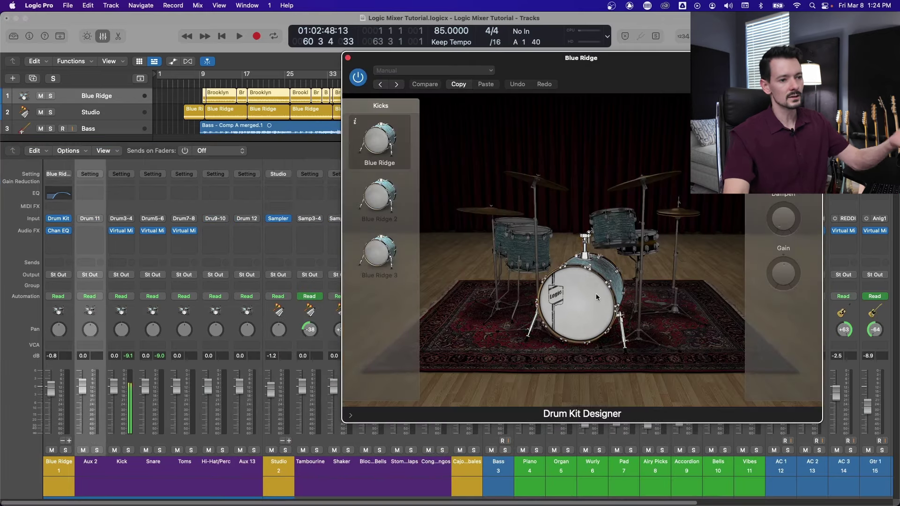
click(650, 249)
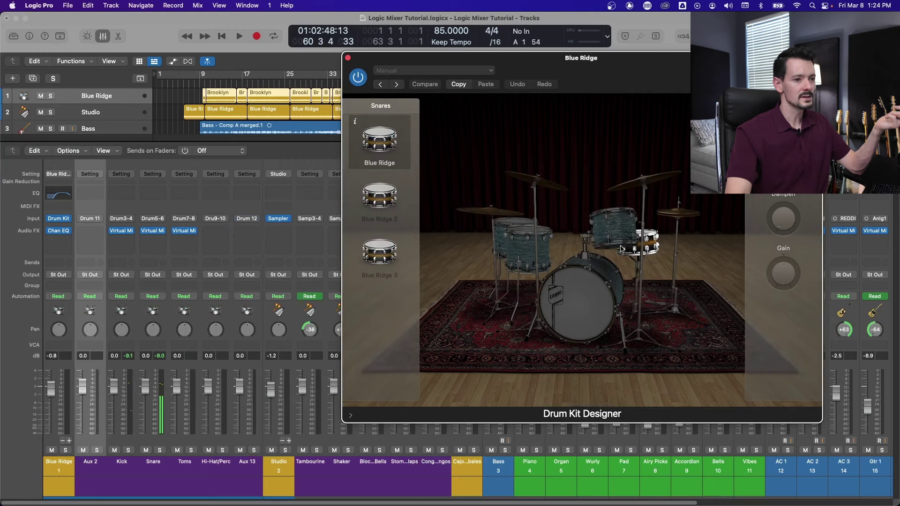
click(610, 232)
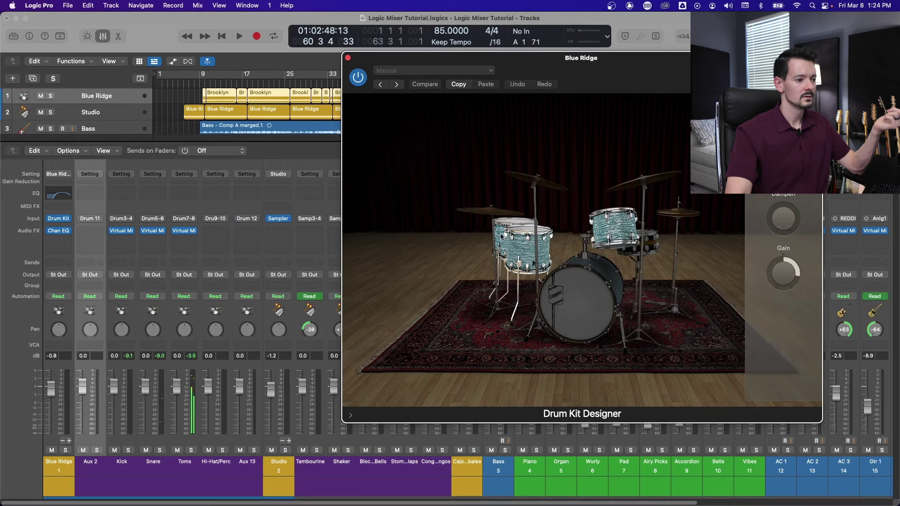
click(687, 215)
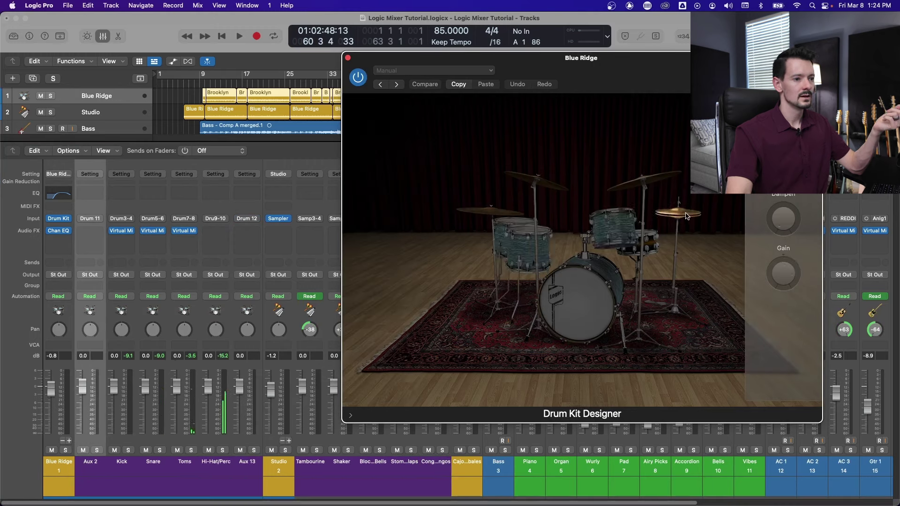
click(656, 175)
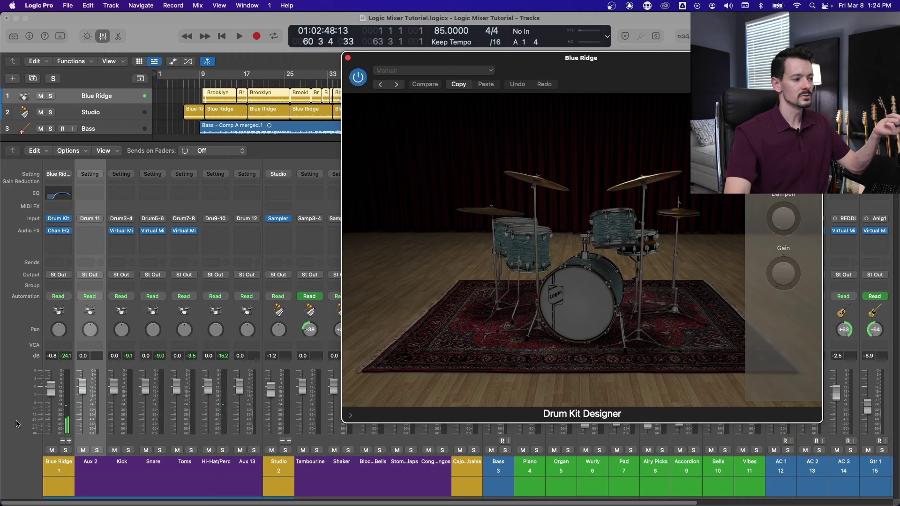
click(348, 58)
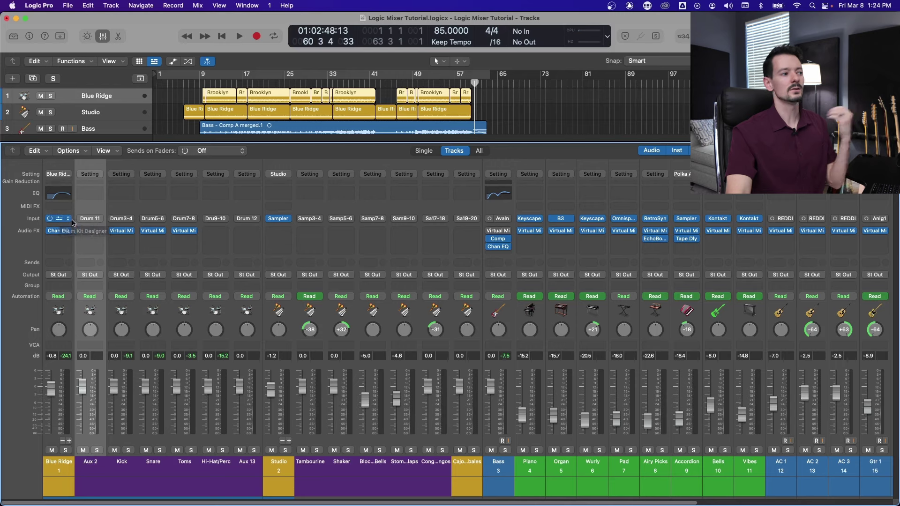
Remove the Aux 13 output channel from the Blue Ridge drum kit and select the Studio channel
click(63, 441)
right_click(95, 309)
click(88, 309)
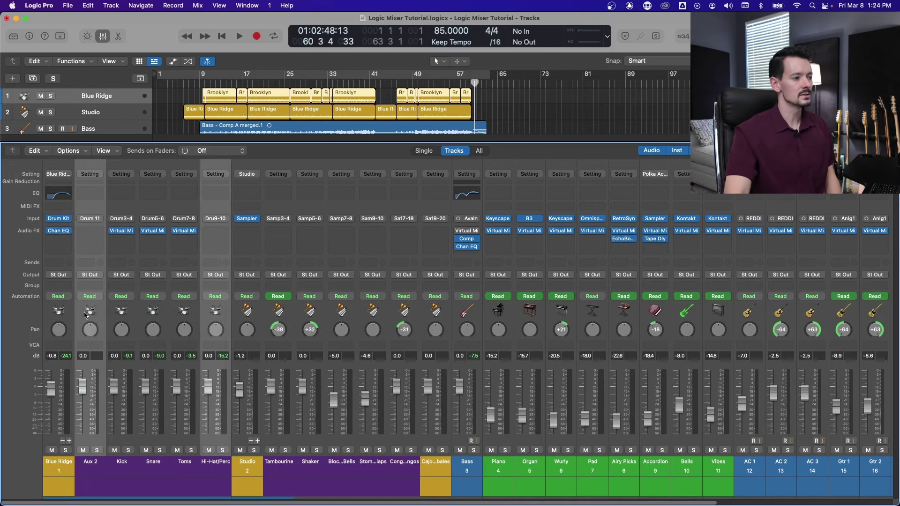
click(88, 308)
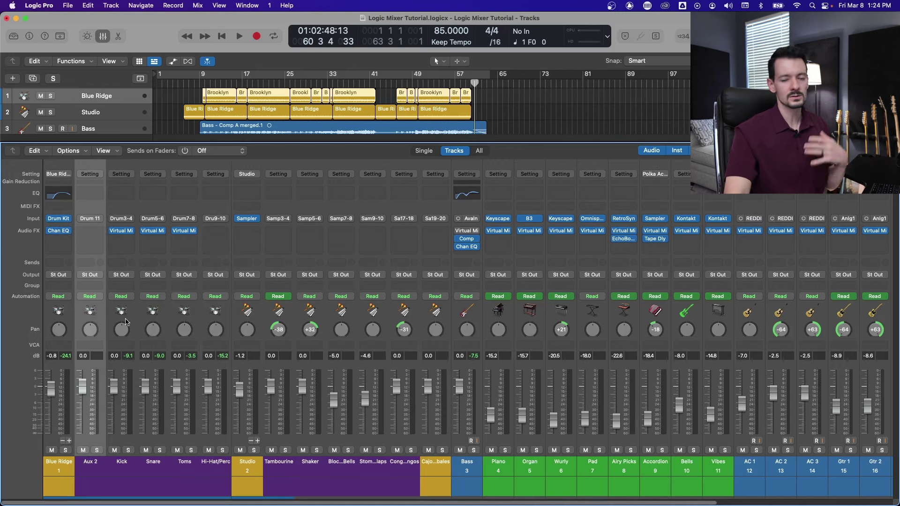
click(256, 318)
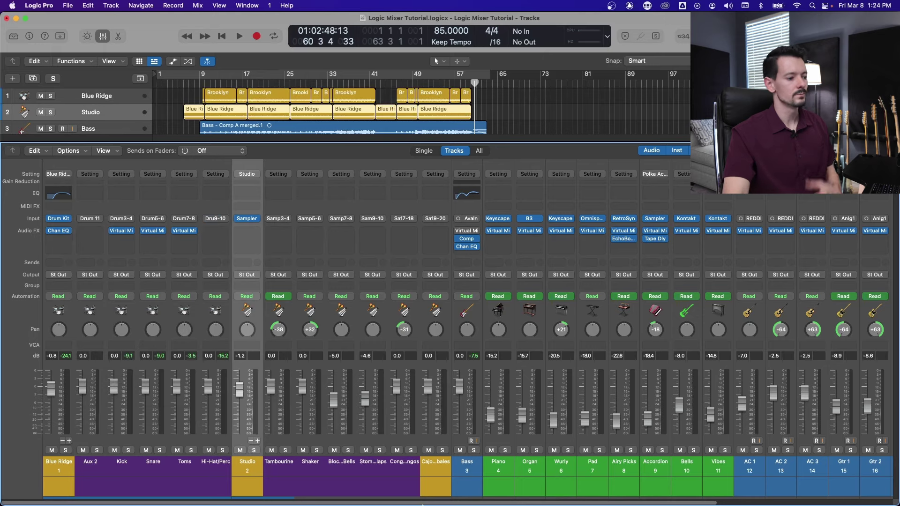
Browse Logic's effect categories down to the EQ plug-ins for an empty Audio FX slot on the channel next to Bass
scroll(397, 194, right, 5)
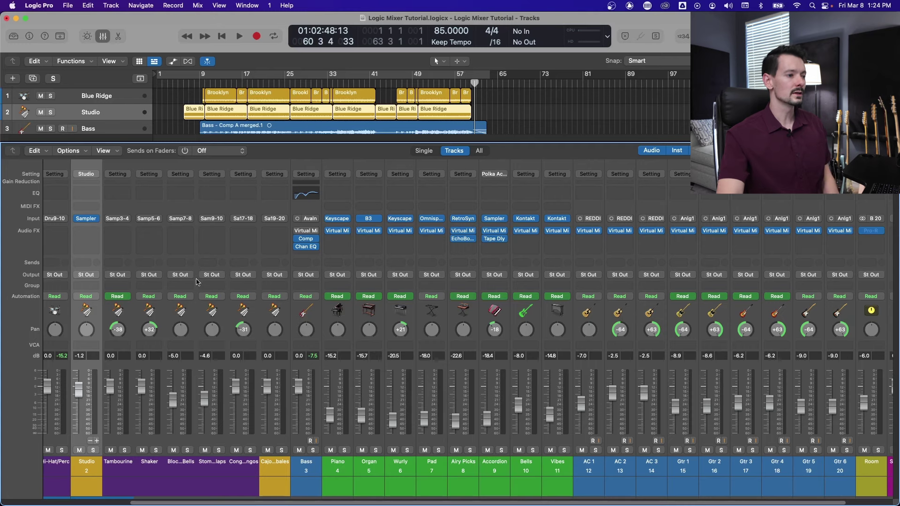
click(282, 231)
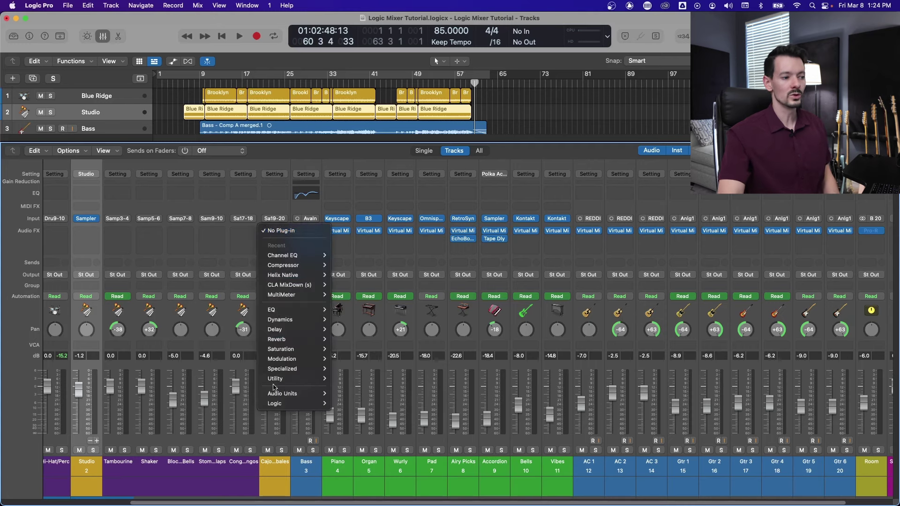
mouse_move(285, 403)
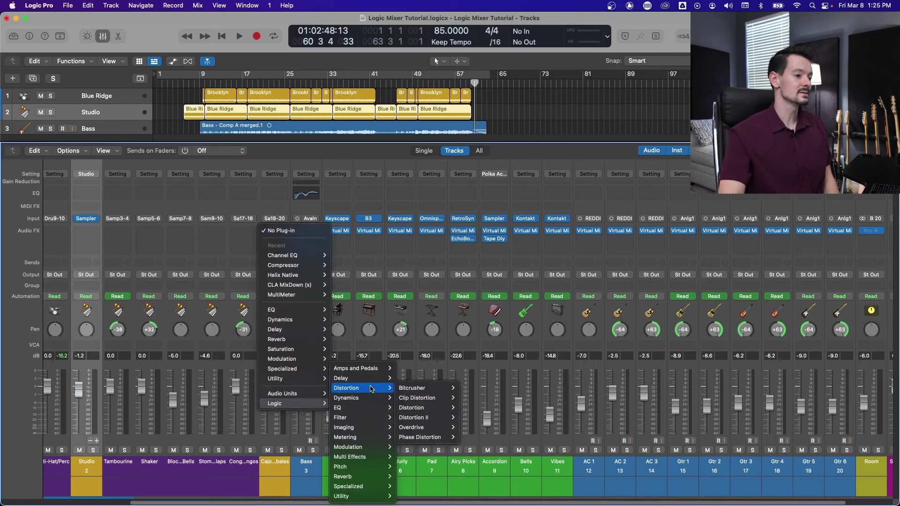
mouse_move(366, 408)
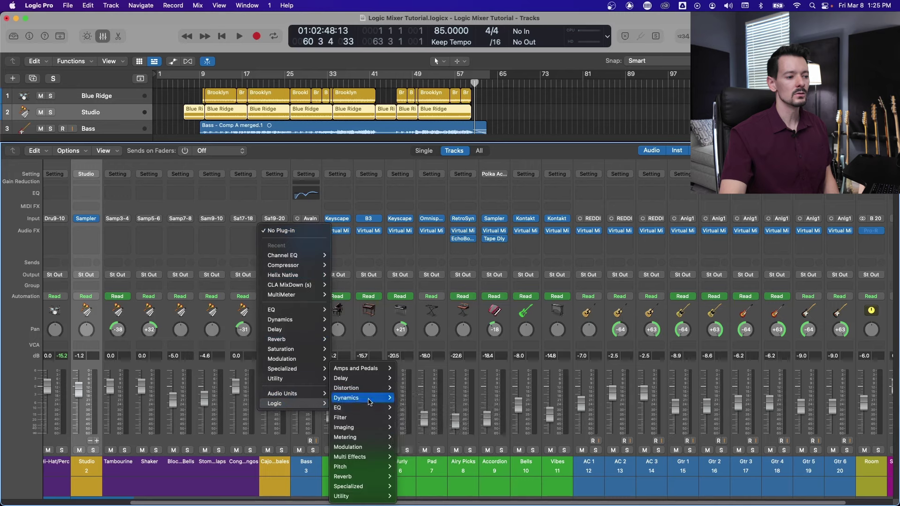
mouse_move(435, 400)
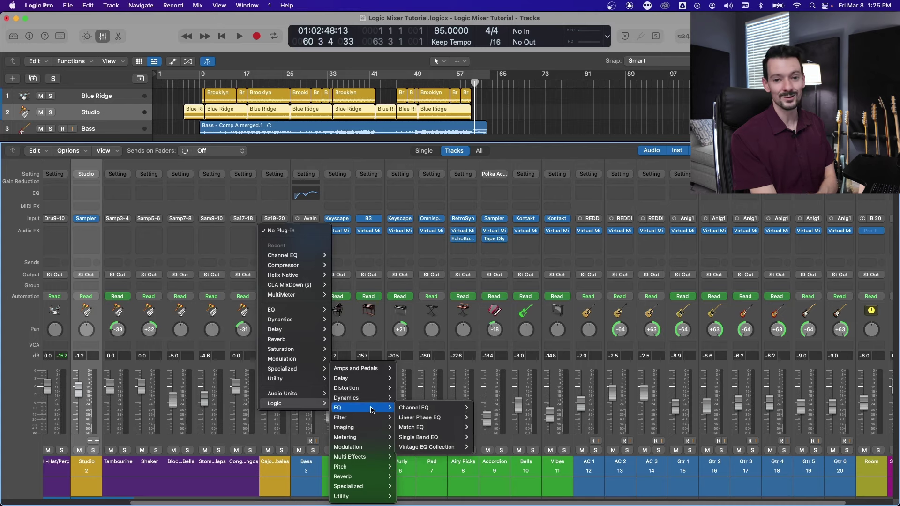
click(414, 408)
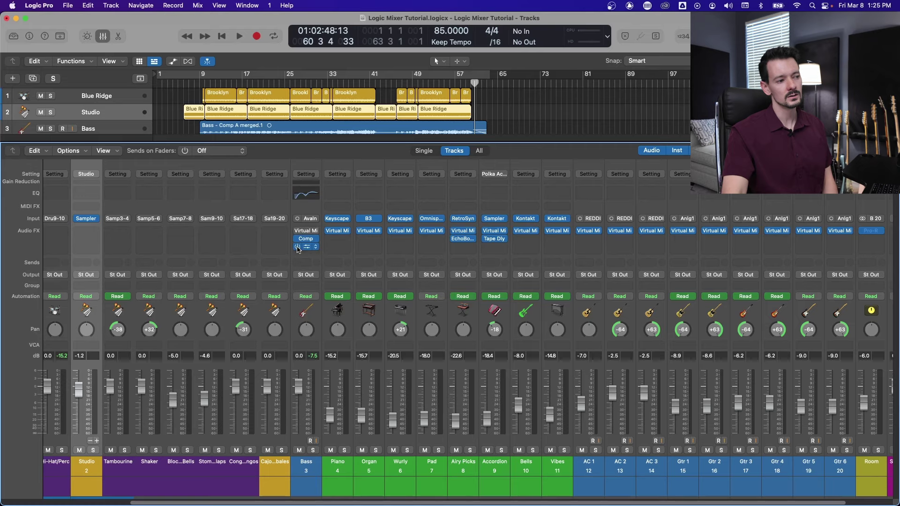
View the Bass channel's Channel EQ, close it and examine the replacement plug-ins offered for its slot
click(307, 248)
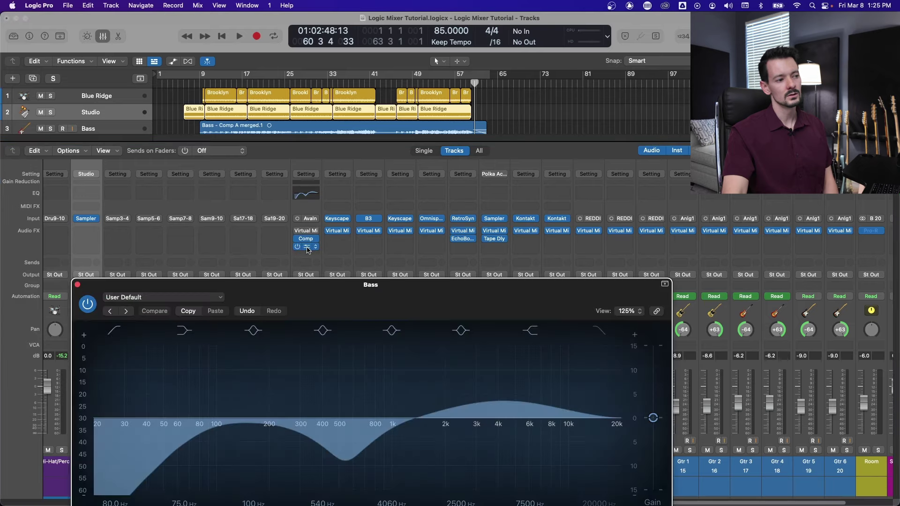
drag(332, 294, 393, 102)
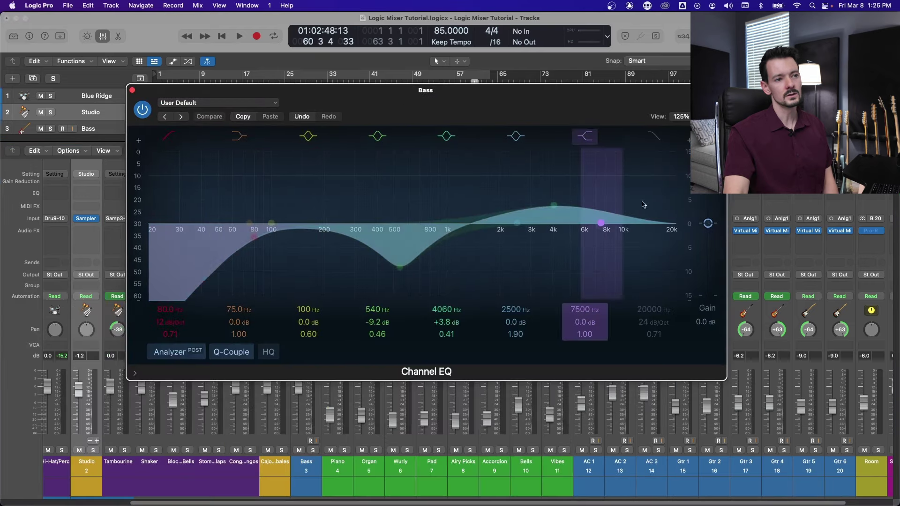
click(132, 90)
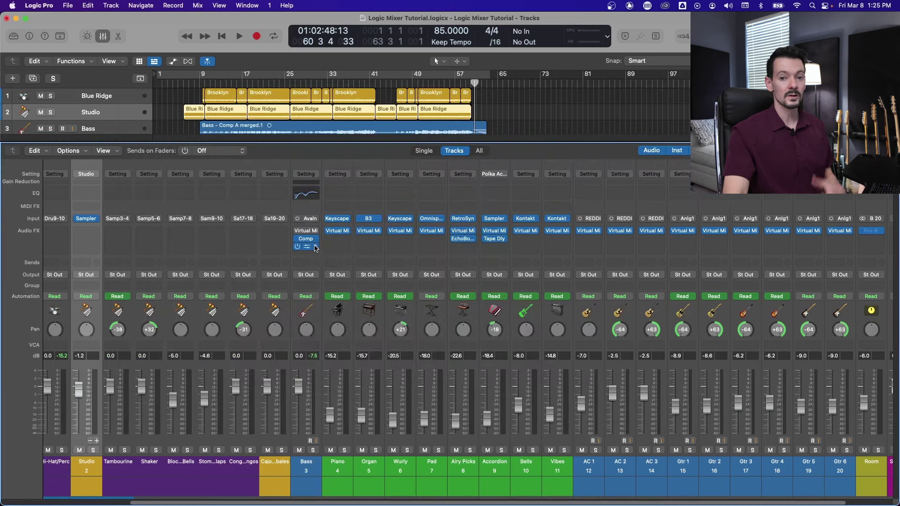
click(316, 248)
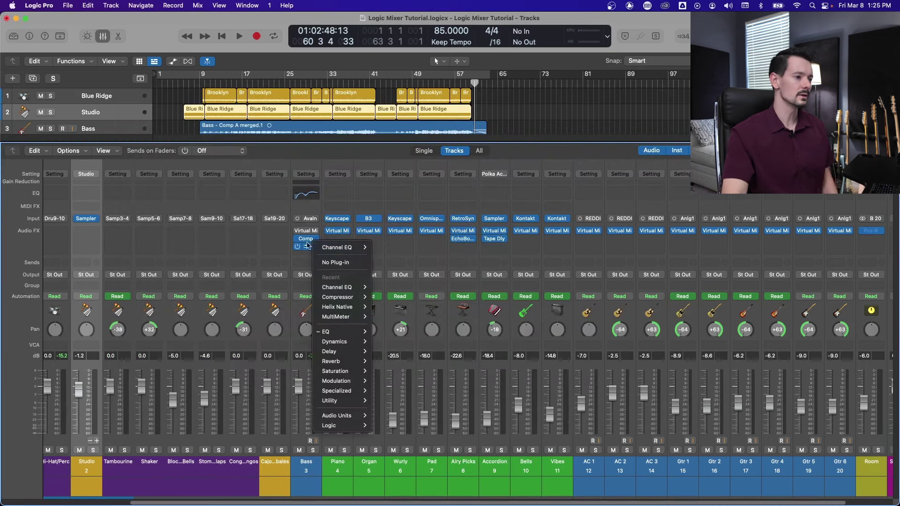
click(289, 239)
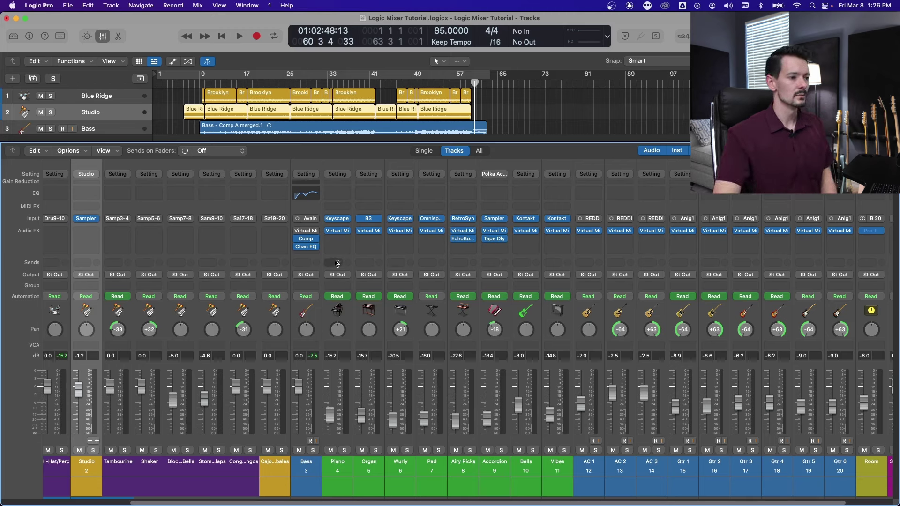
Examine the bus and output destinations offered for an empty send on the Piano channel, and select the Stereo Out channel
click(337, 263)
mouse_move(339, 280)
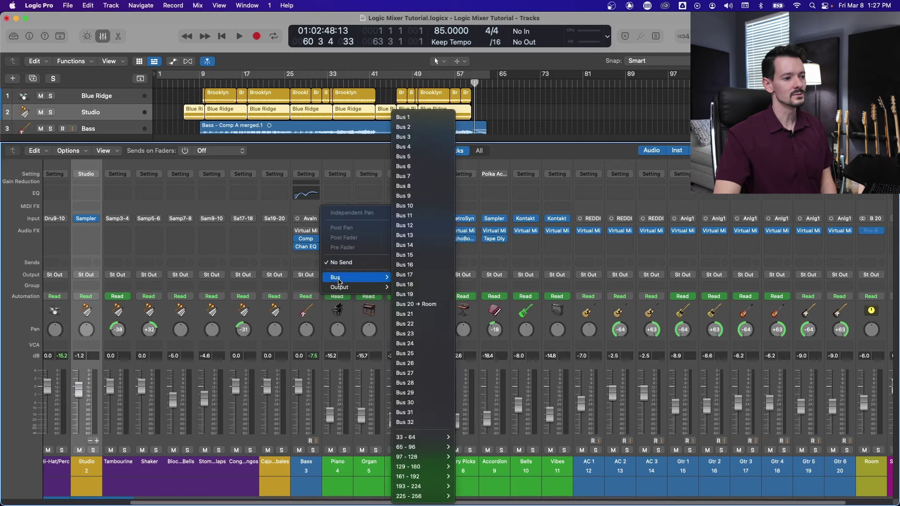
click(270, 243)
click(333, 263)
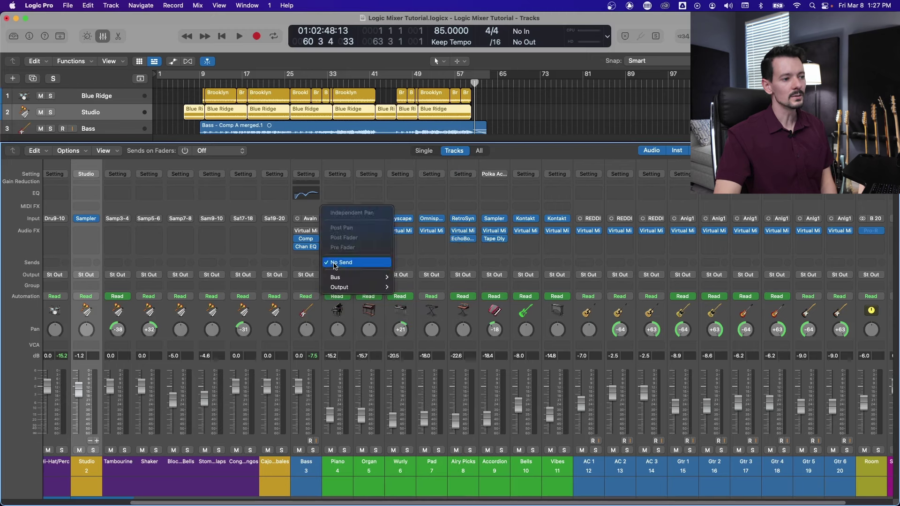
mouse_move(340, 281)
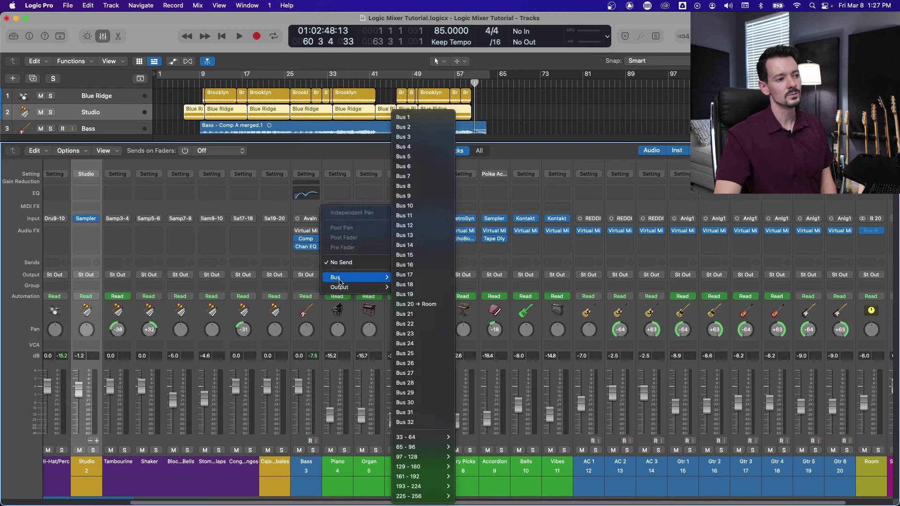
mouse_move(389, 288)
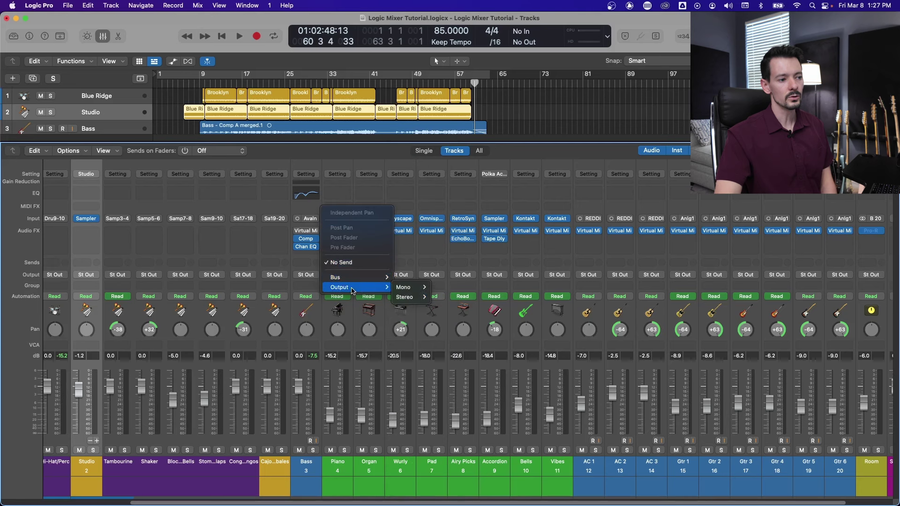
mouse_move(404, 300)
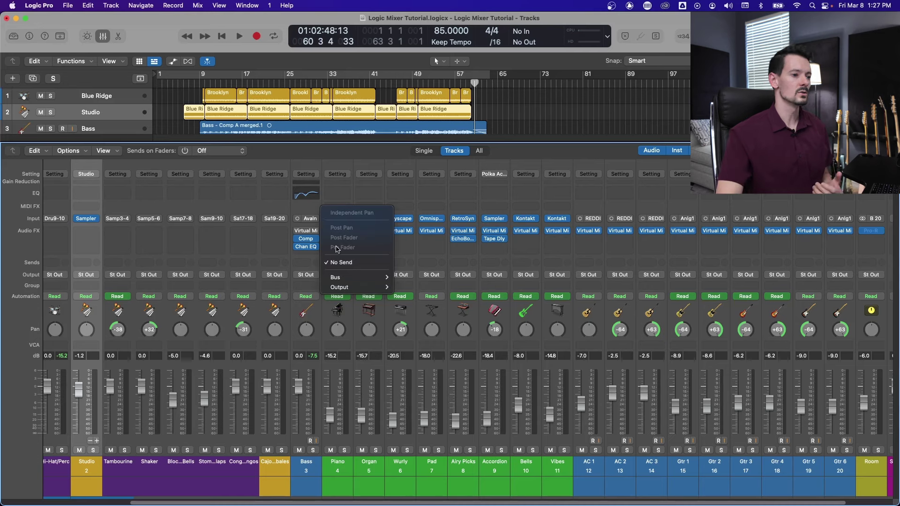
key(Escape)
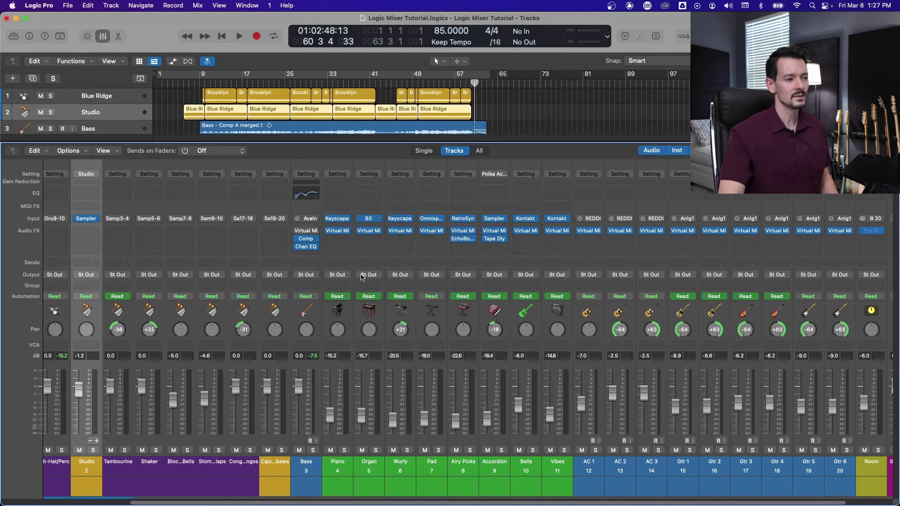
drag(425, 503, 469, 503)
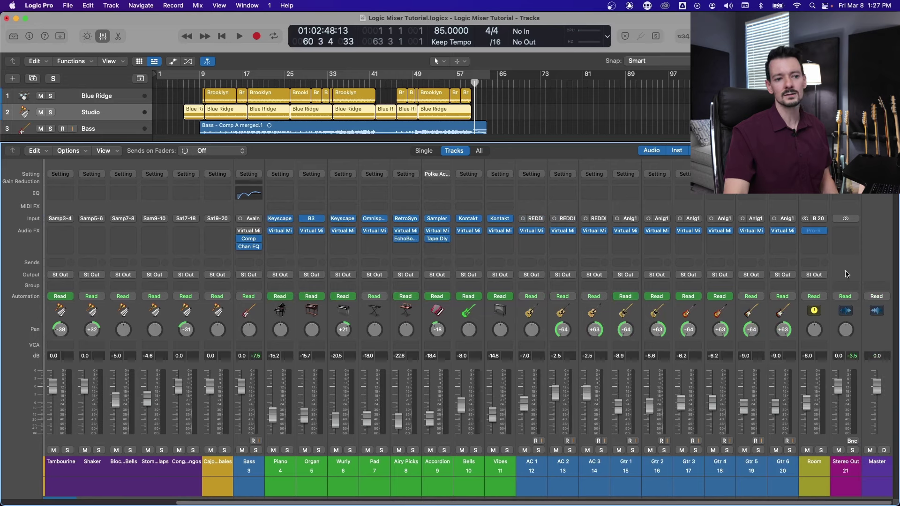
click(838, 239)
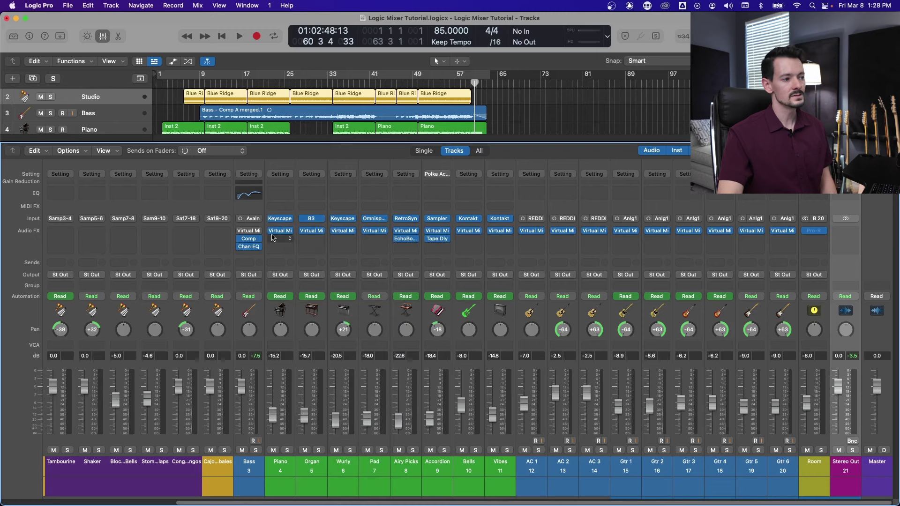
Add a send to Bus 1 on the Piano channel and select the auxiliary channel that receives it
click(281, 264)
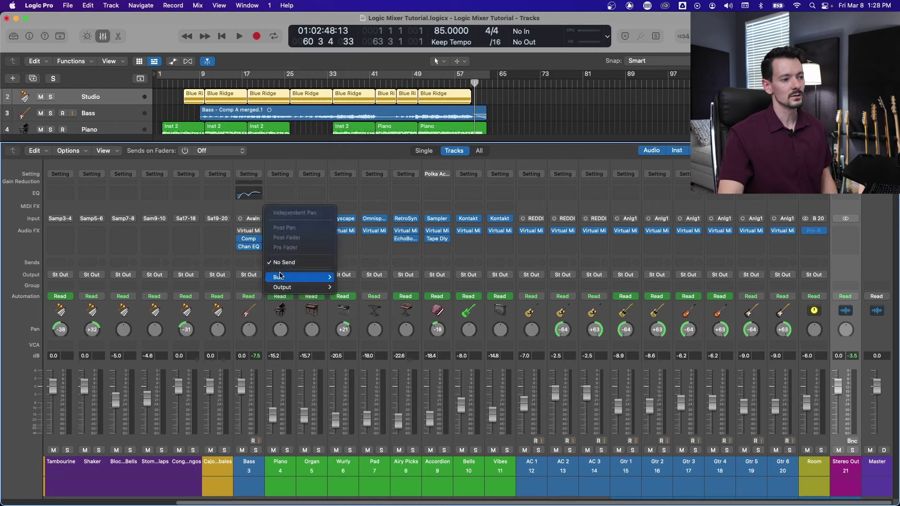
mouse_move(282, 277)
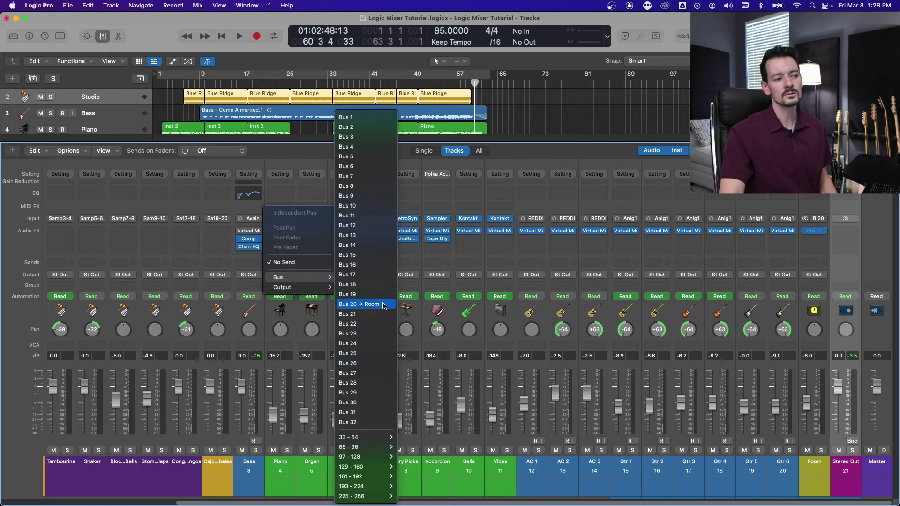
click(377, 119)
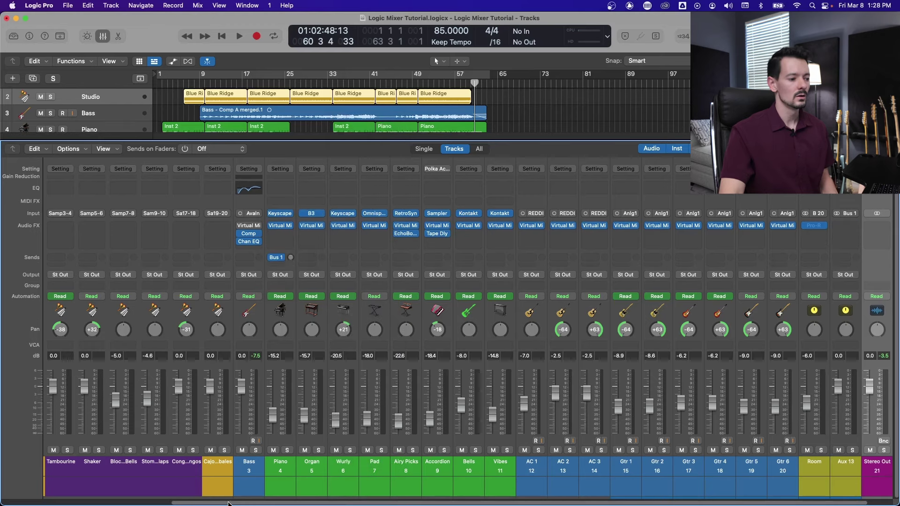
drag(229, 504, 302, 504)
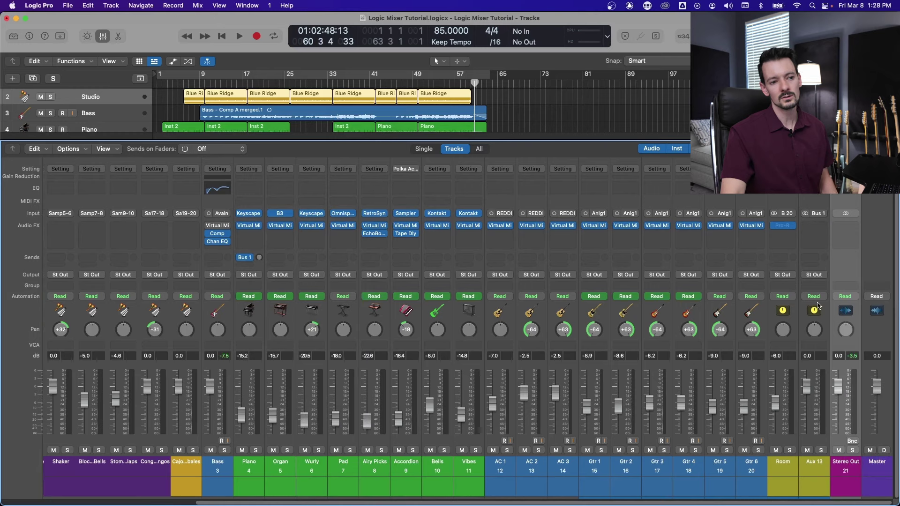
click(819, 315)
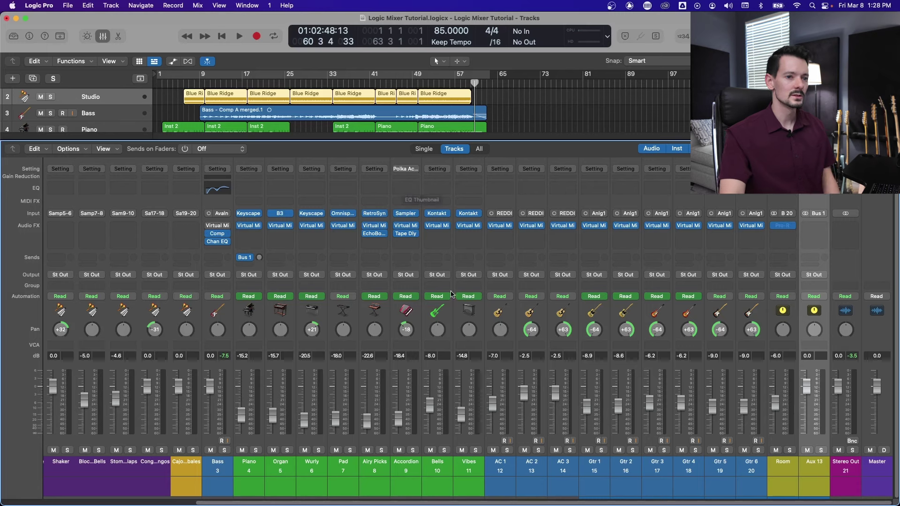
Insert a stereo ChromaVerb reverb in the first Audio FX slot of the Aux 13 channel
click(823, 227)
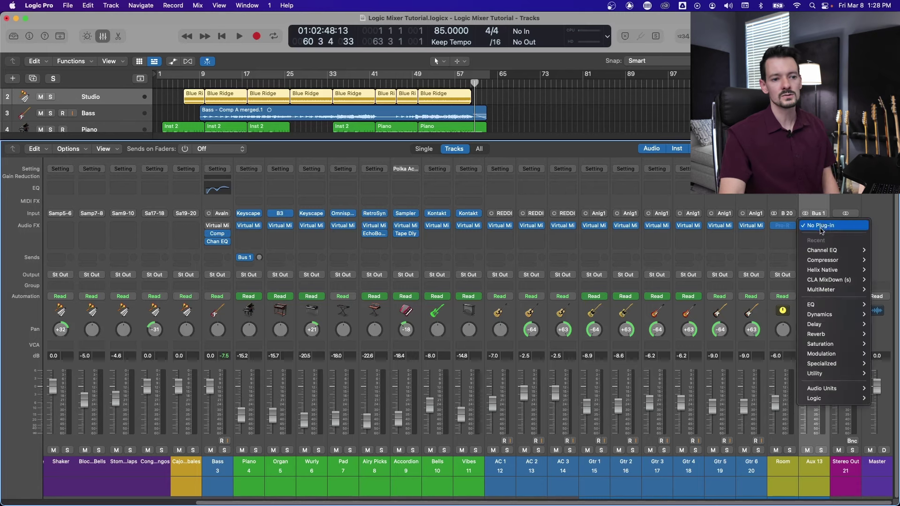
mouse_move(820, 335)
mouse_move(761, 336)
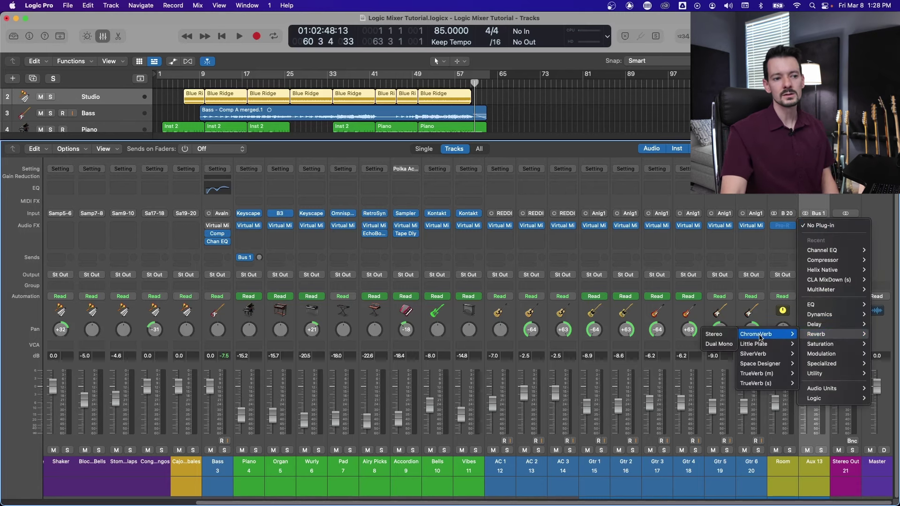
click(720, 336)
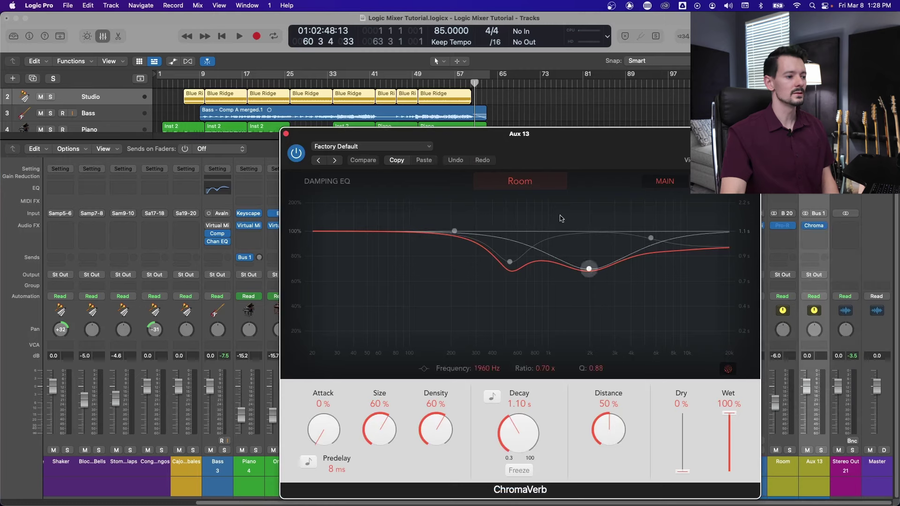
Raise the Piano channel's Bus 1 send and set its fader to -3.6 dB while auditioning the reverb, and close the ChromaVerb window
click(260, 311)
drag(600, 154, 705, 84)
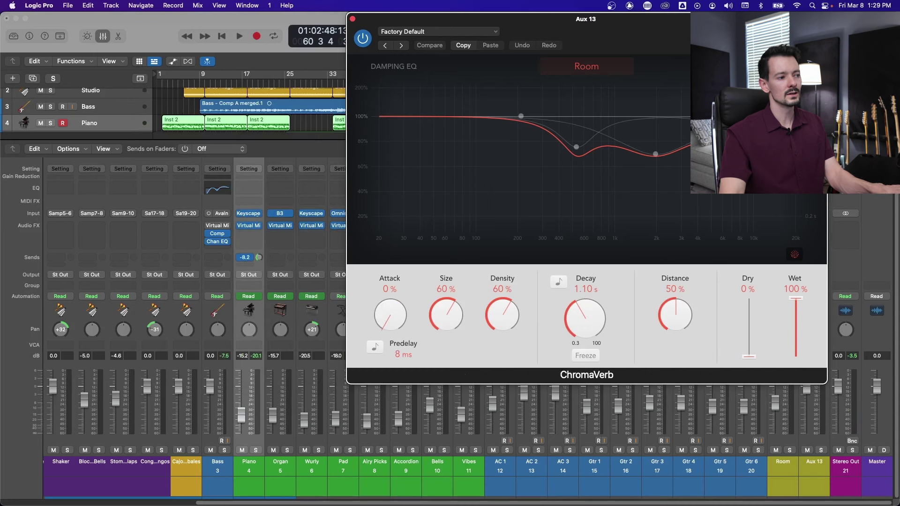
drag(256, 198, 256, 194)
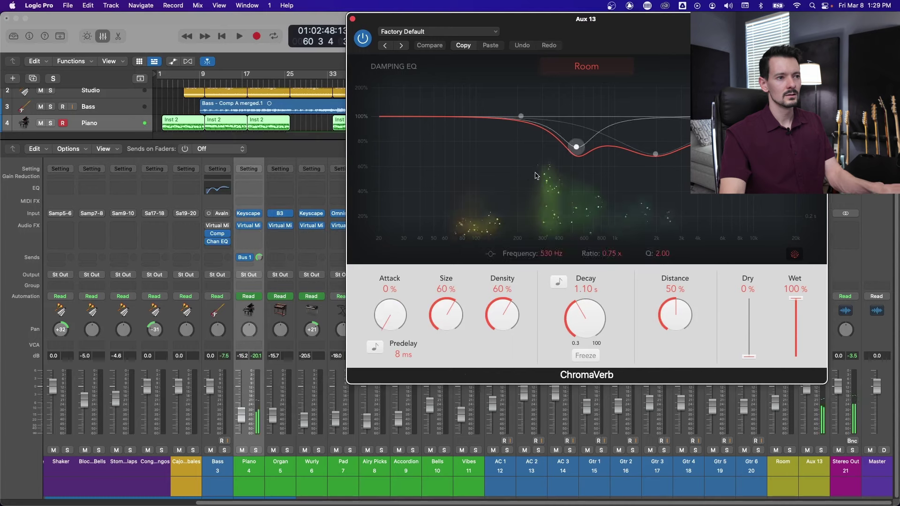
drag(624, 36, 604, 36)
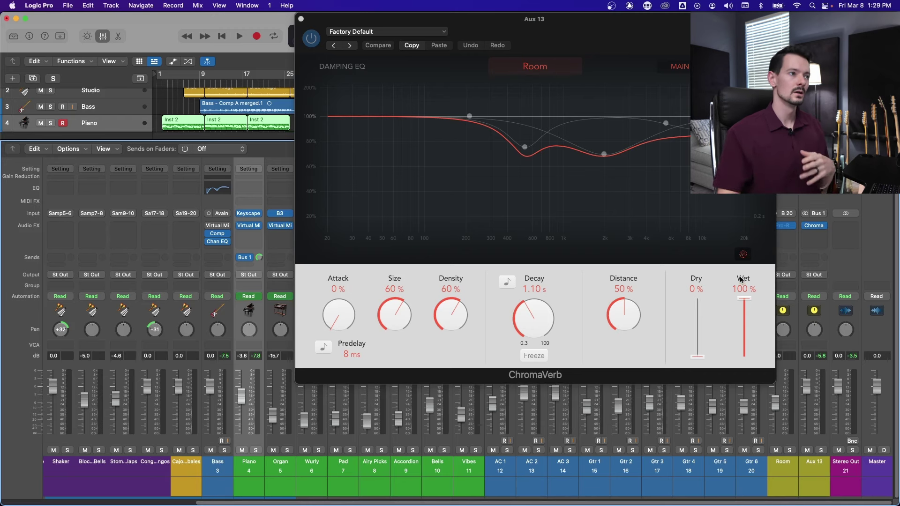
click(301, 19)
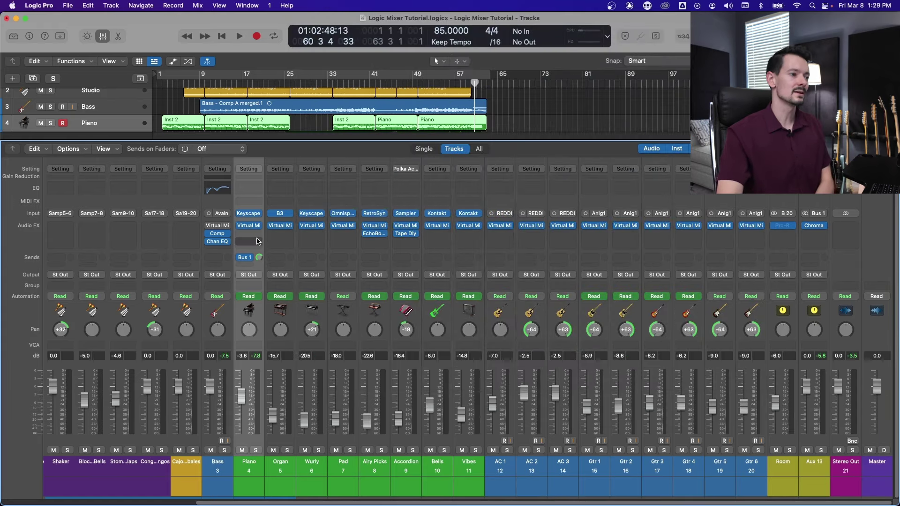
Insert a stereo ChromaVerb directly on the Piano channel's next empty Audio FX slot, view its dry and wet levels, and close it
click(251, 233)
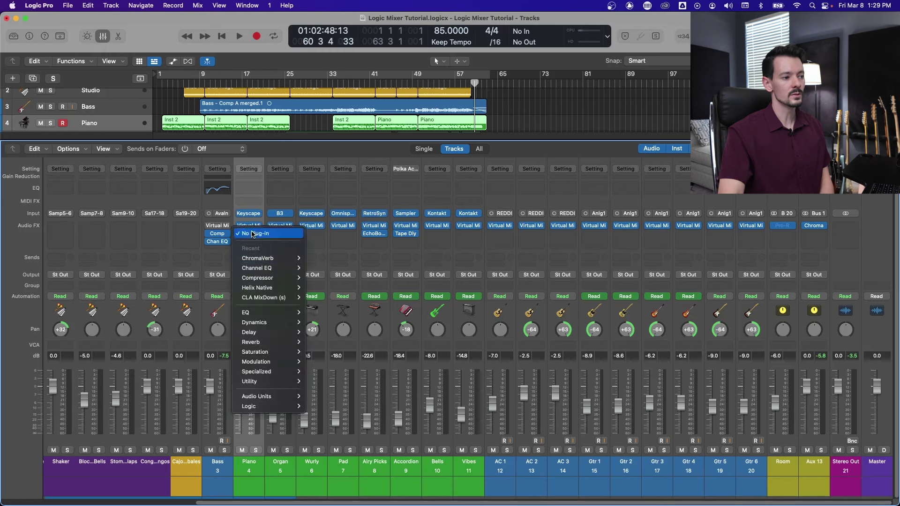
mouse_move(262, 347)
mouse_move(335, 343)
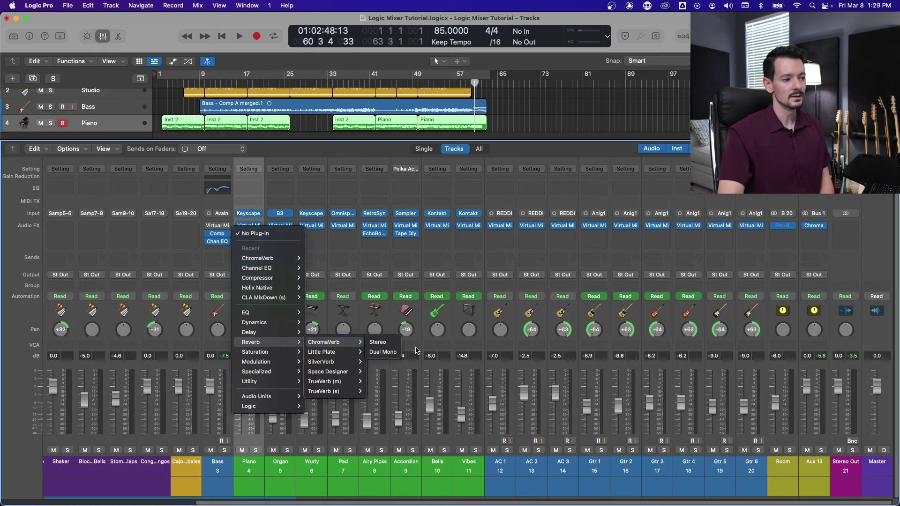
click(380, 344)
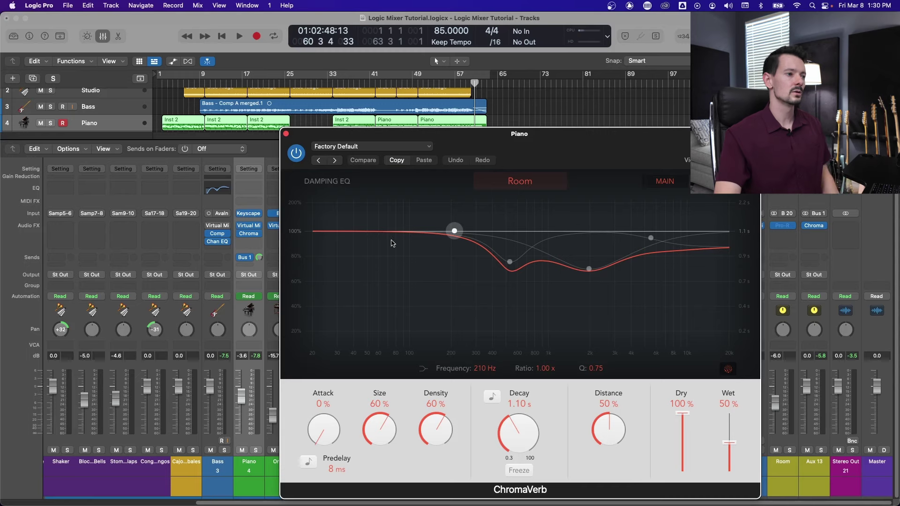
click(286, 135)
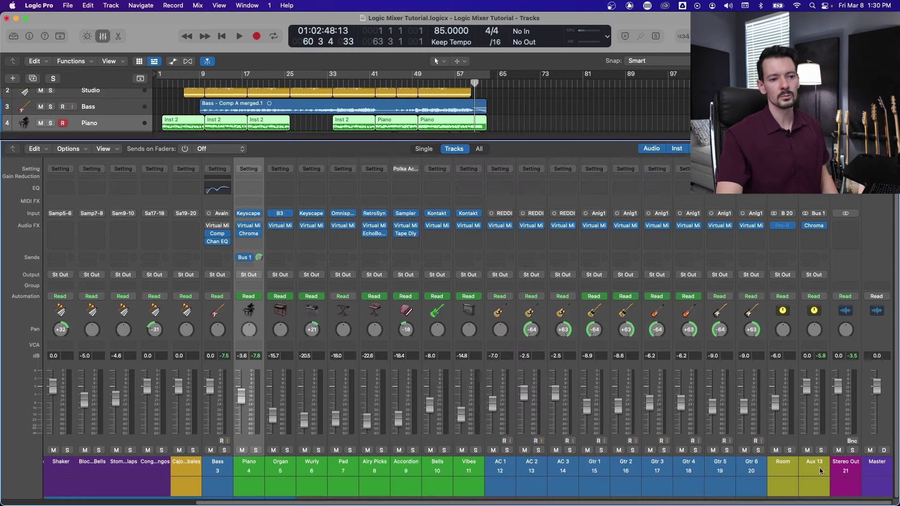
Select the Room and Aux 13 return channels in turn, and remove the Bus 1 send from the Piano channel
click(786, 307)
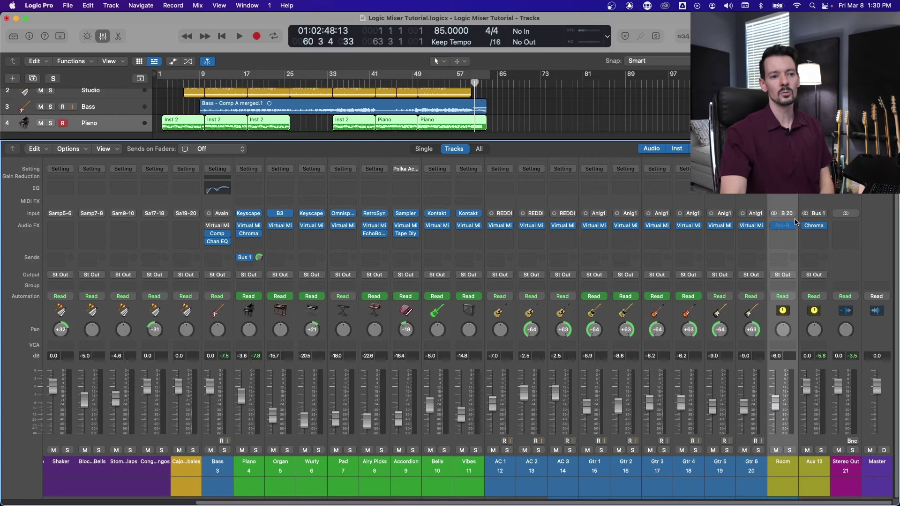
click(823, 321)
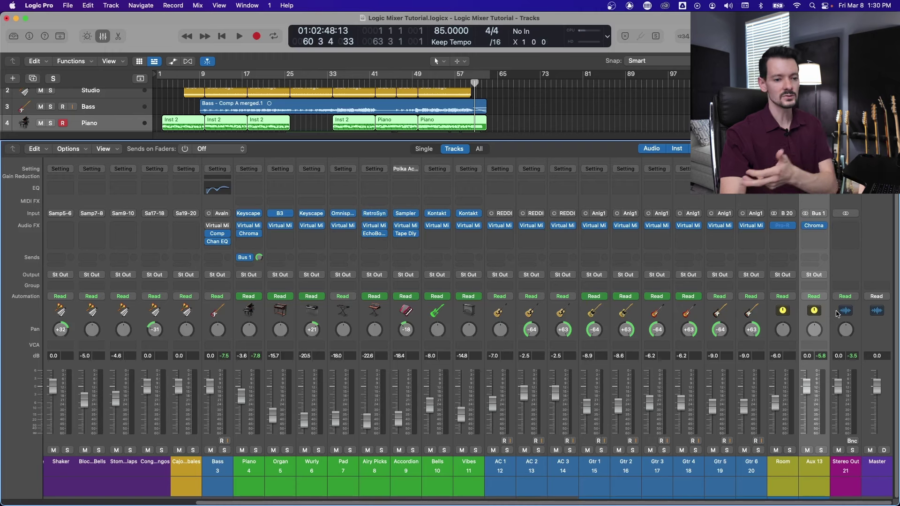
click(250, 260)
click(269, 323)
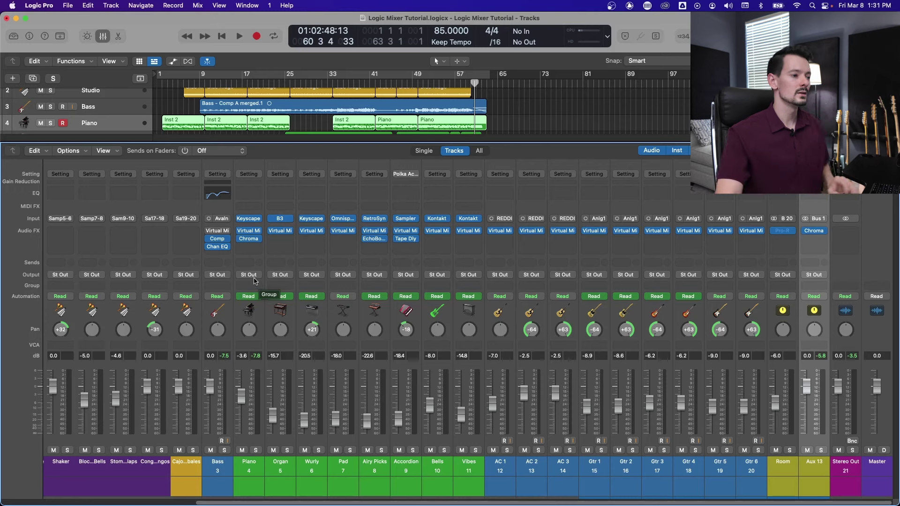
Select all channels from Piano through Vibes and route their outputs to Bus 2
click(251, 312)
shift+click(477, 313)
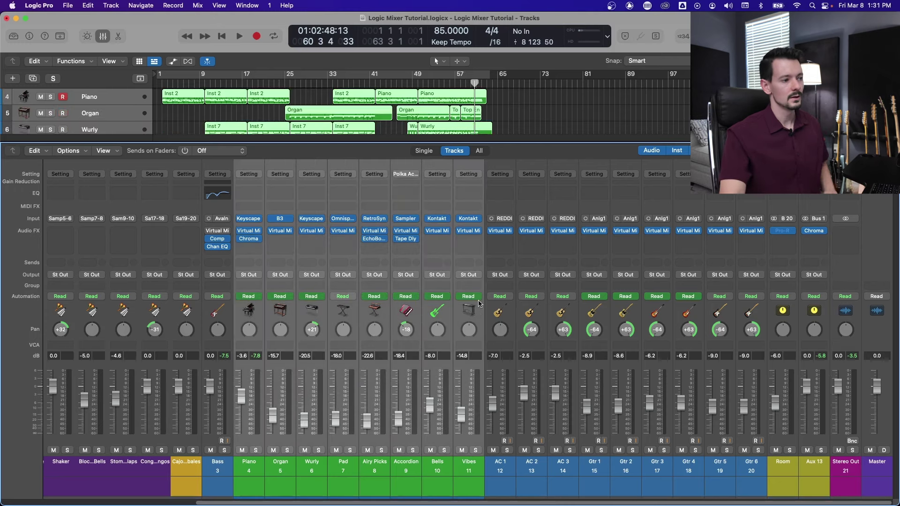
click(253, 275)
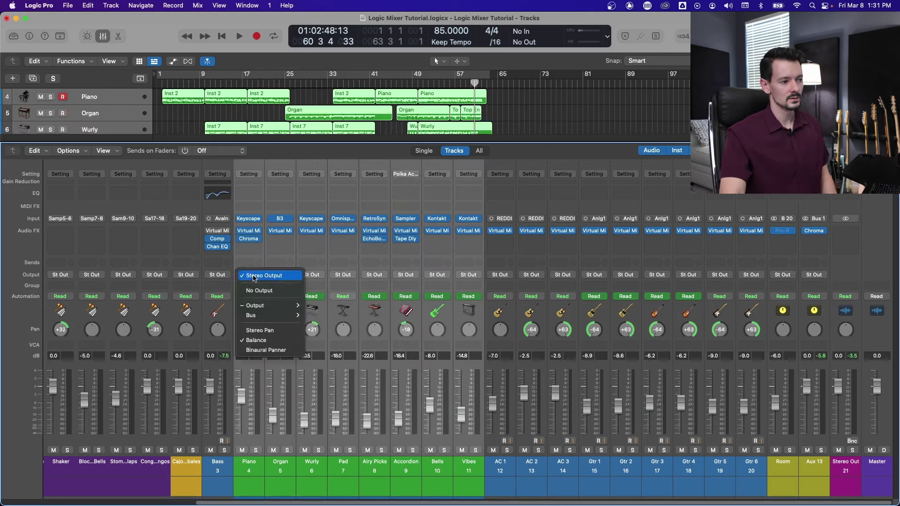
mouse_move(256, 318)
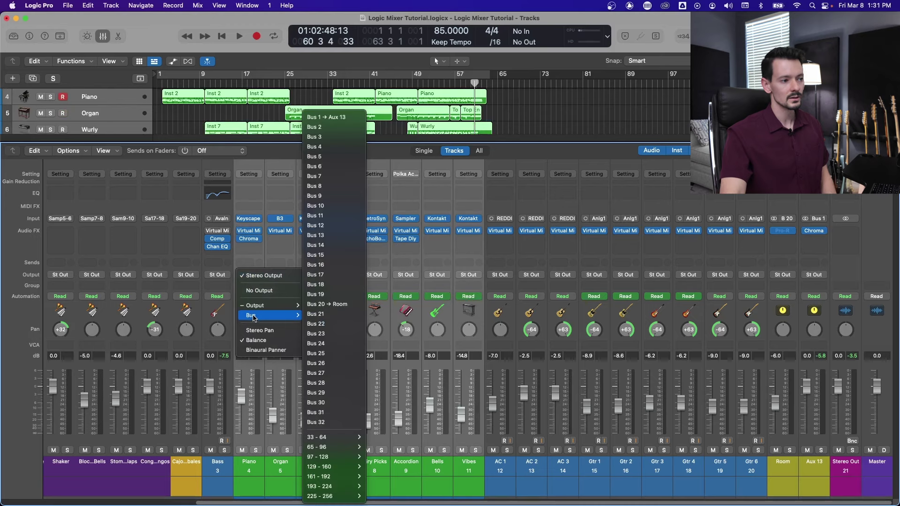
click(358, 128)
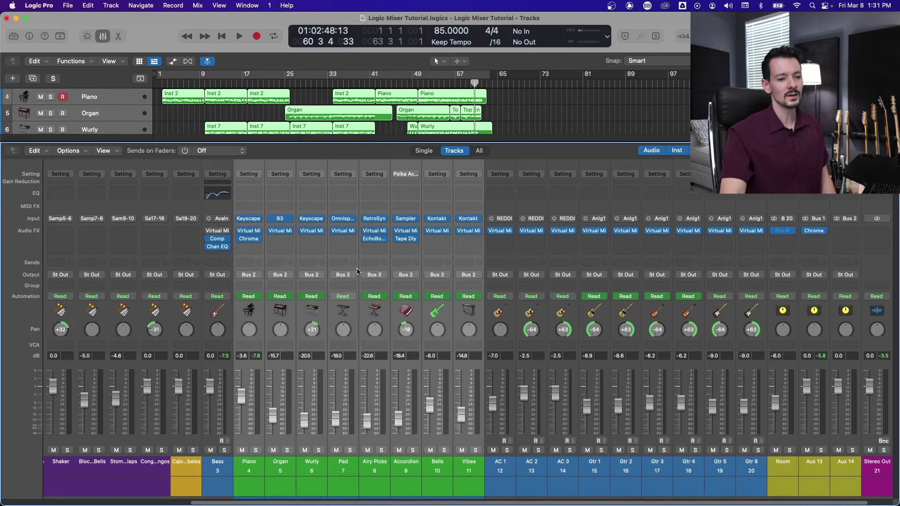
Rename the Aux 14 channel, which receives Bus 2, as KEYS BUS
scroll(345, 503, right, 2)
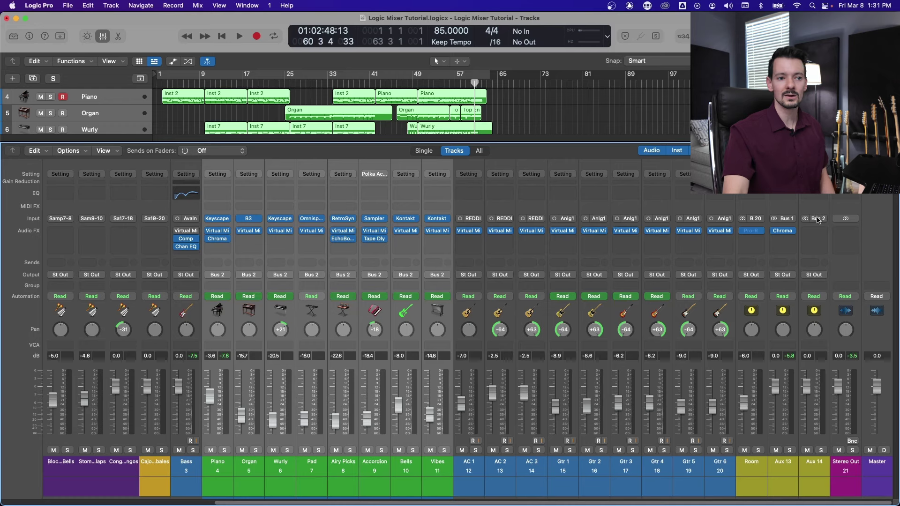
click(816, 318)
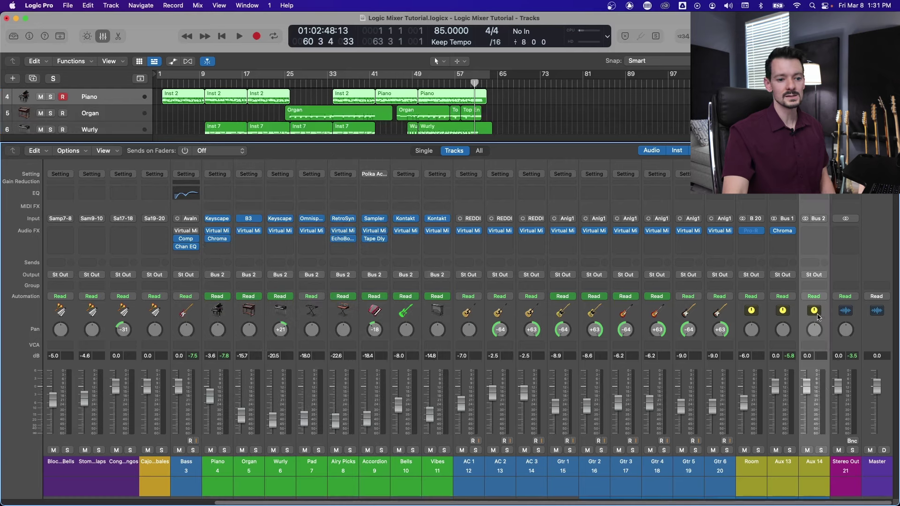
double_click(823, 465)
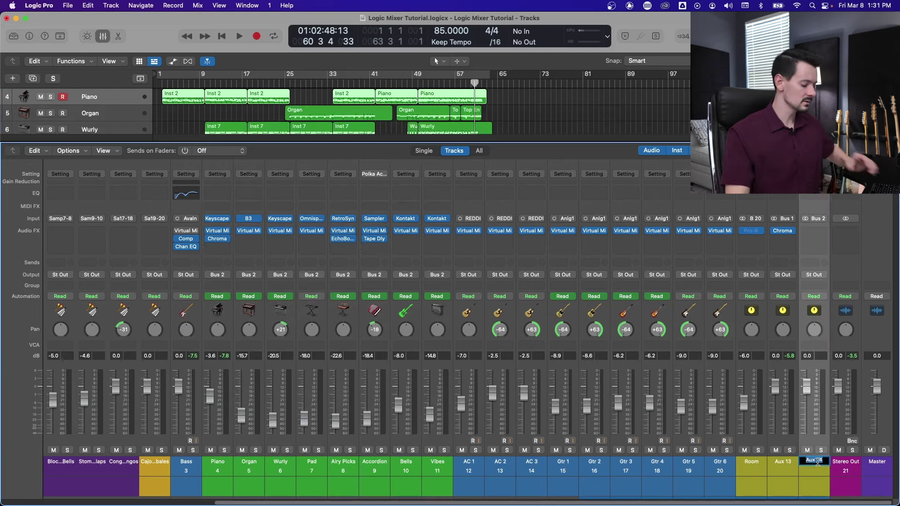
text(KEYS)
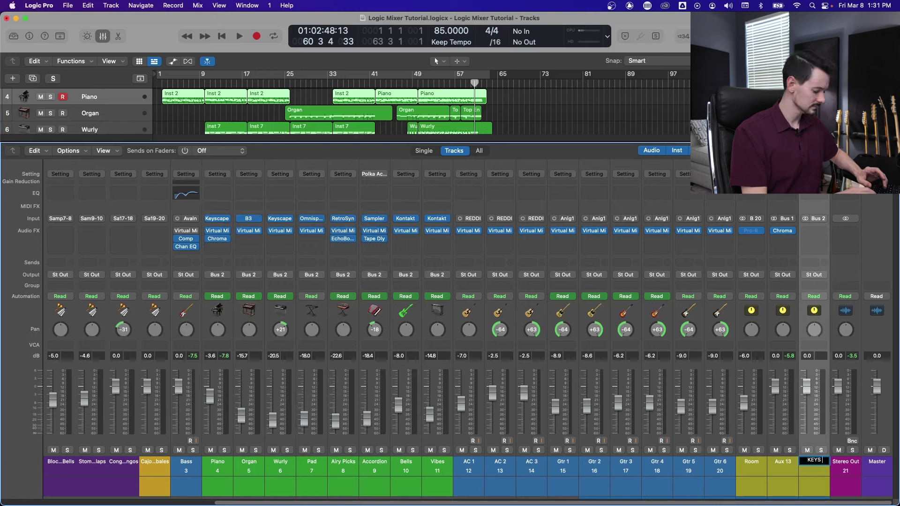
text( BUS)
key(Return)
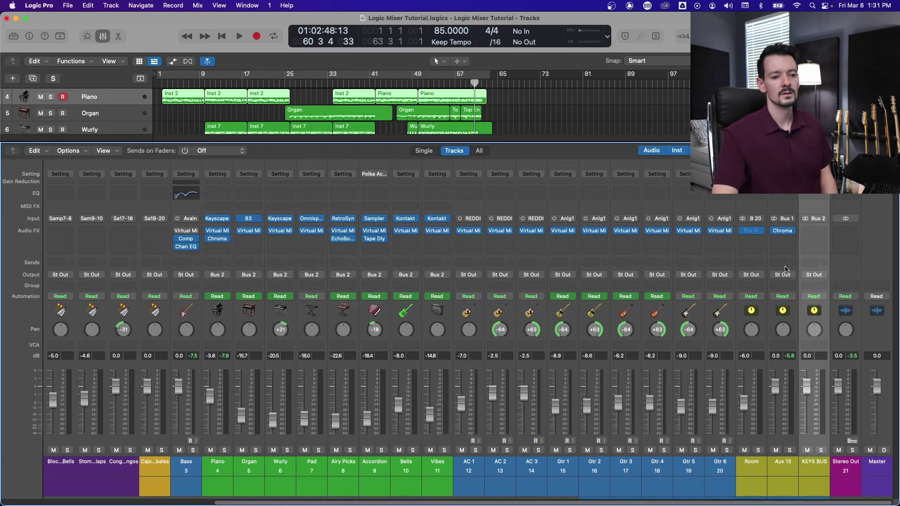
Solo the KEYS BUS channel, place the playhead at bar 50, and select the Piano through Vibes channels followed by KEYS BUS
click(821, 450)
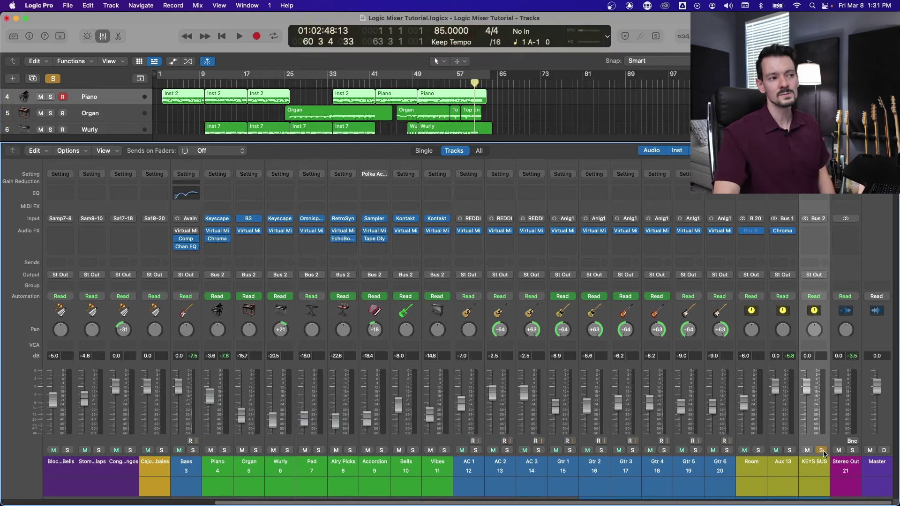
click(416, 85)
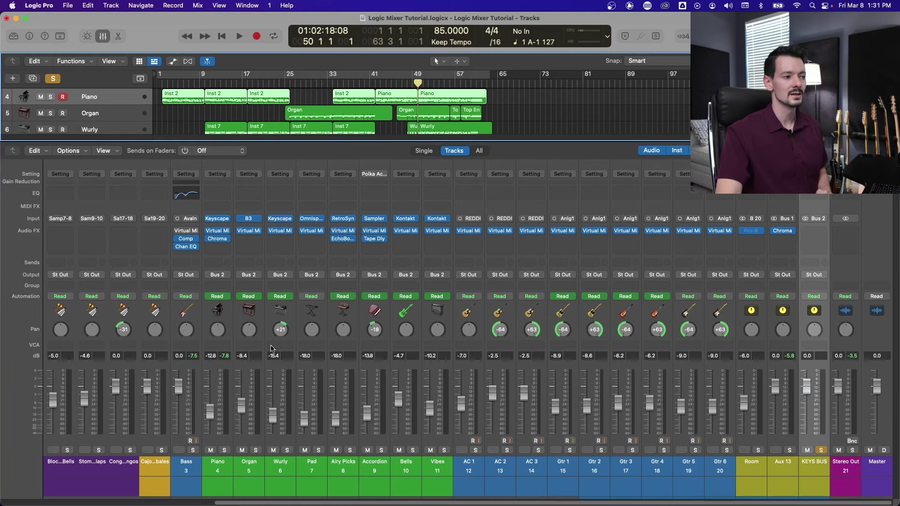
click(216, 320)
shift+click(449, 308)
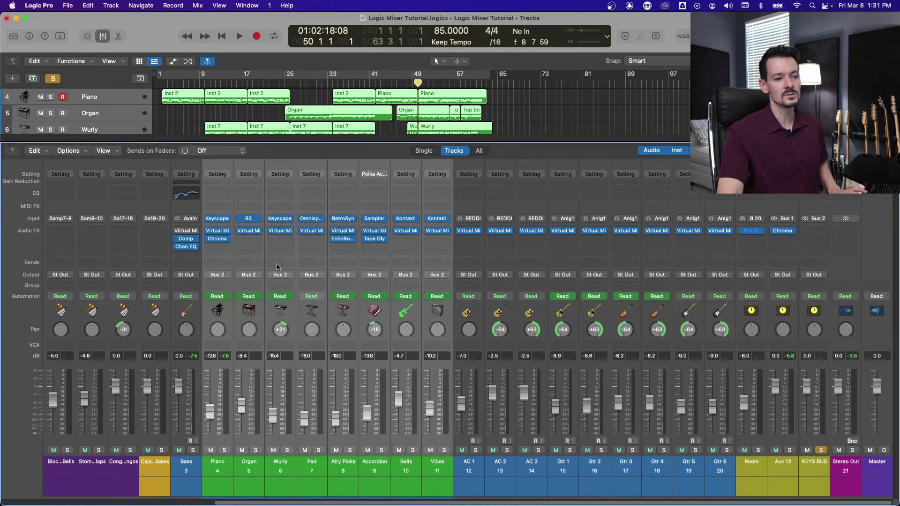
click(815, 313)
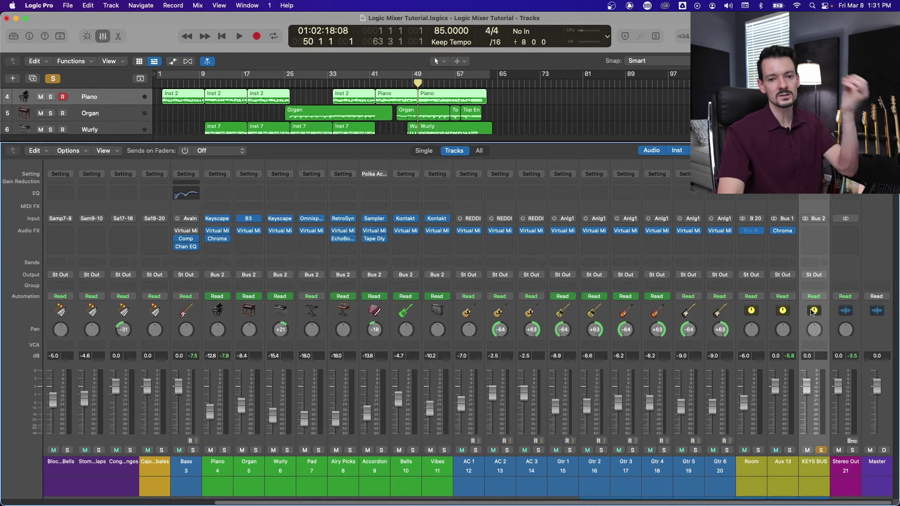
Audition KEYS BUS soloed and within the full mix, stop playback, and solo the bus again
key(space)
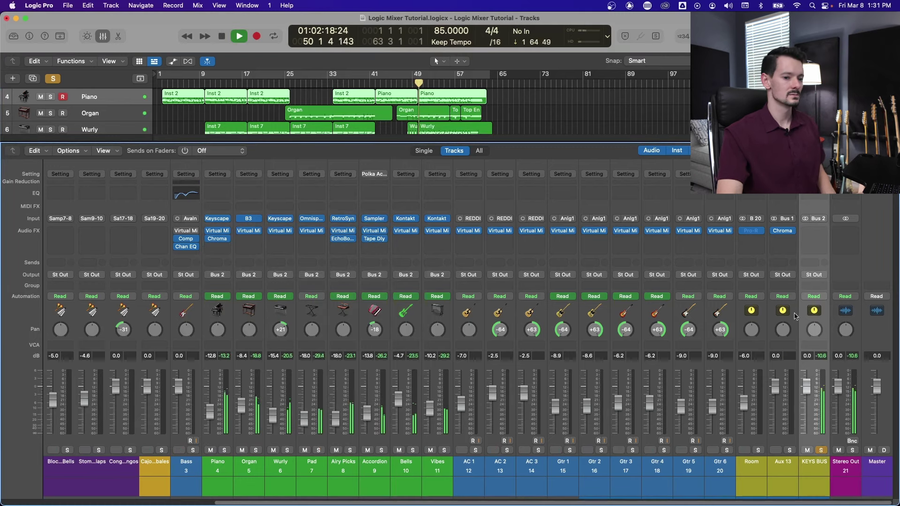
click(823, 451)
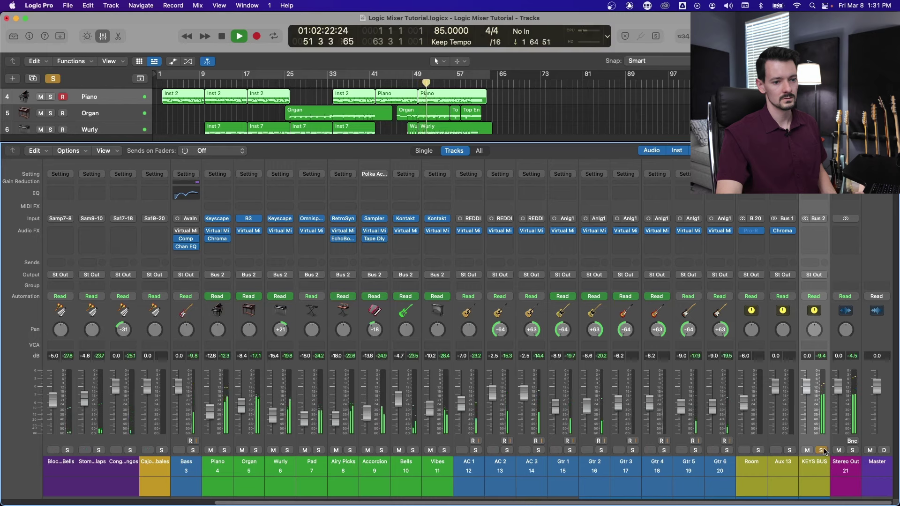
key(space)
click(824, 452)
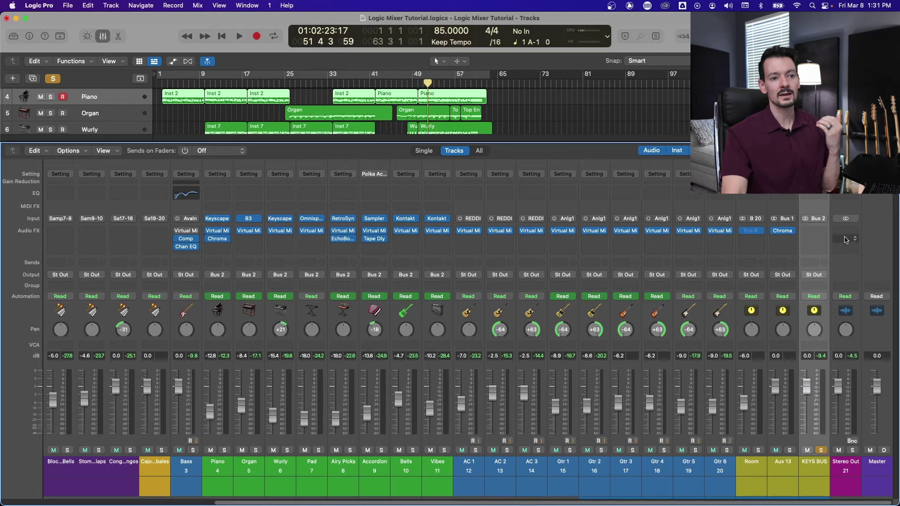
Insert a Channel EQ on KEYS BUS, start playback, and move the EQ window clear of the transport display
click(821, 231)
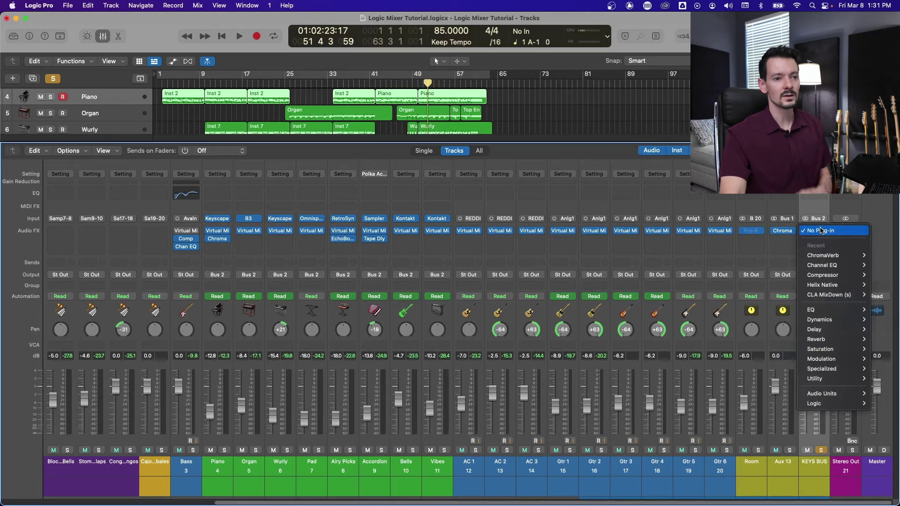
click(830, 235)
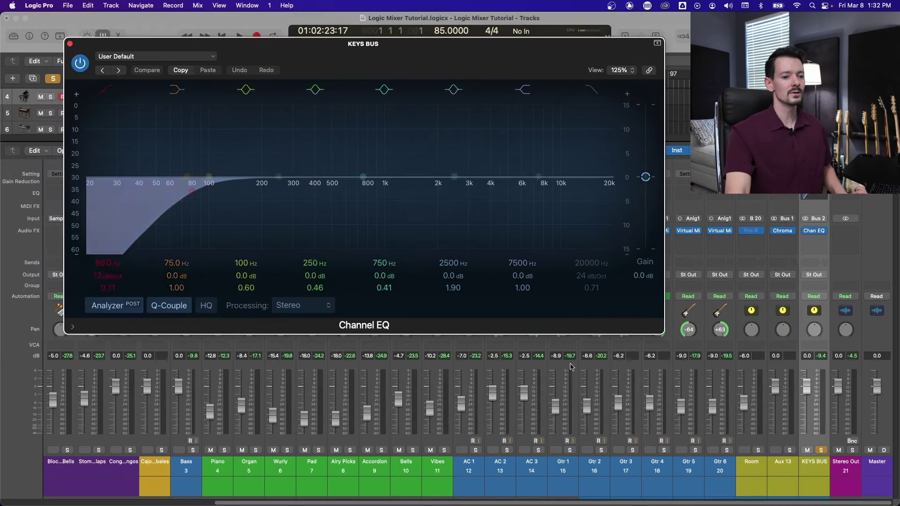
key(space)
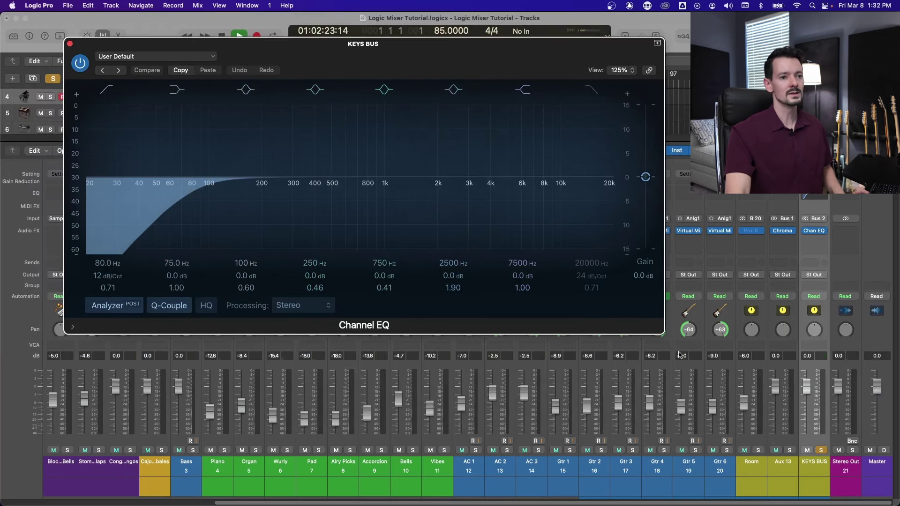
drag(459, 52, 466, 118)
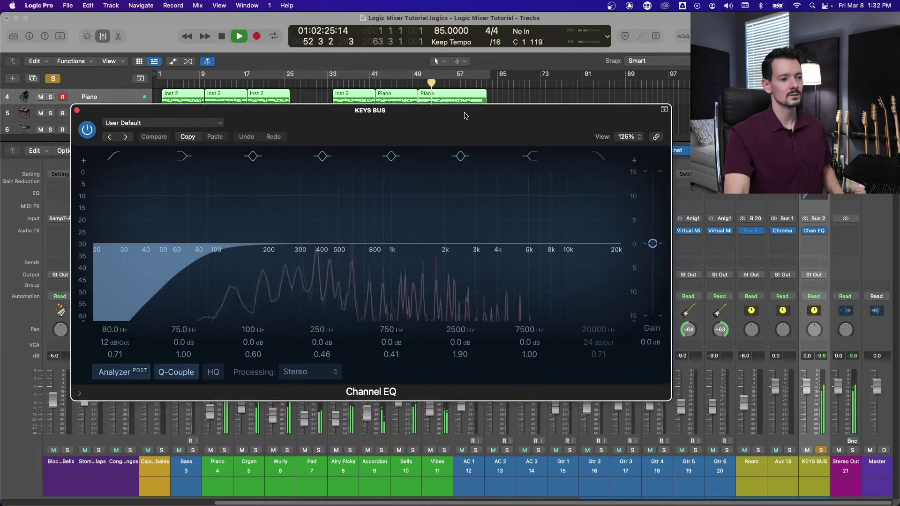
On the KEYS BUS Channel EQ, set a 67 Hz low cut, 6650 Hz high cut and +4.3 dB at 2420 Hz, and unsolo the bus
mouse_move(206, 258)
mouse_down()
mouse_move(393, 258)
mouse_move(192, 256)
mouse_up()
drag(614, 248, 527, 307)
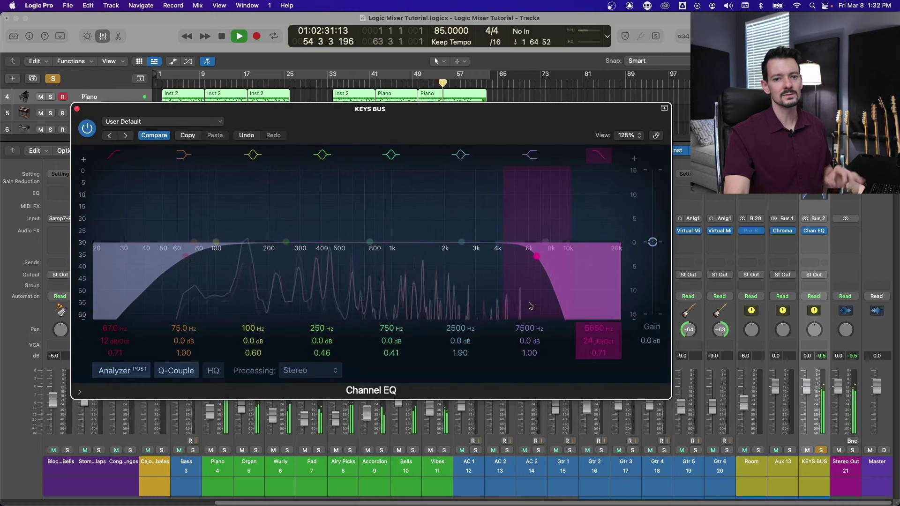
key(space)
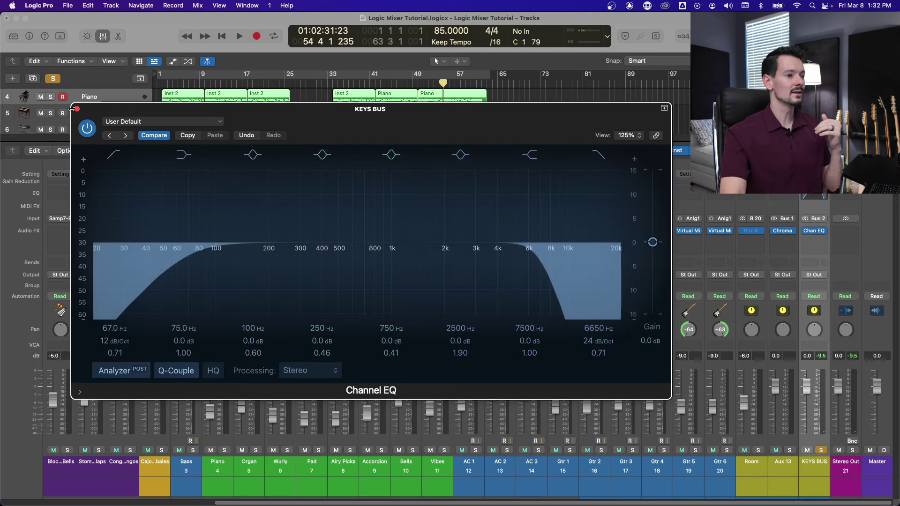
drag(467, 253, 466, 234)
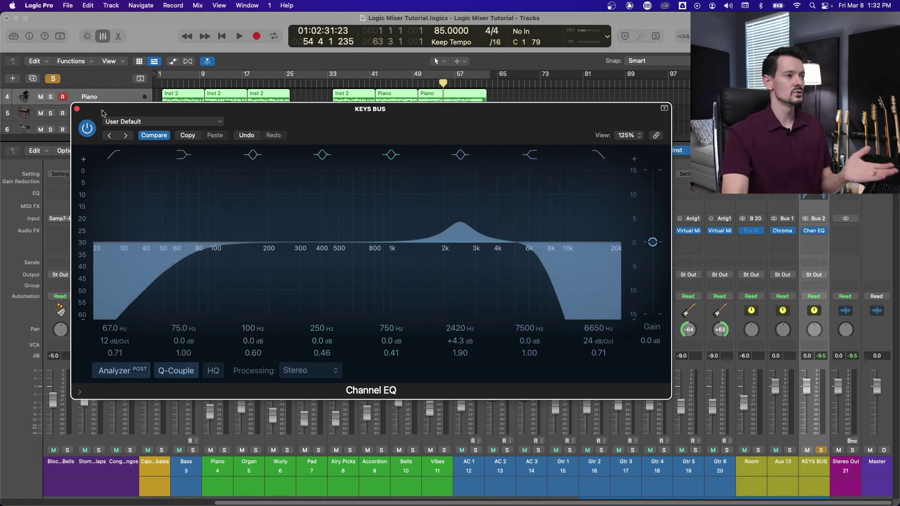
click(78, 110)
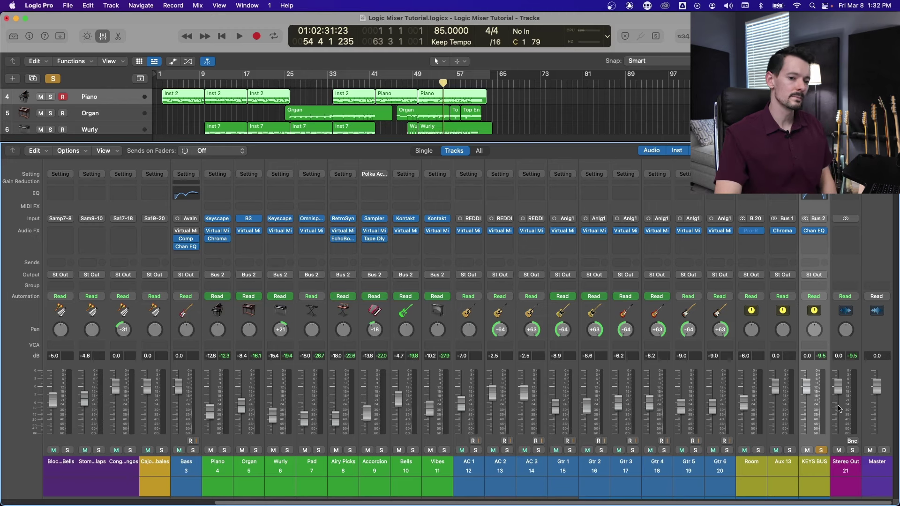
click(821, 450)
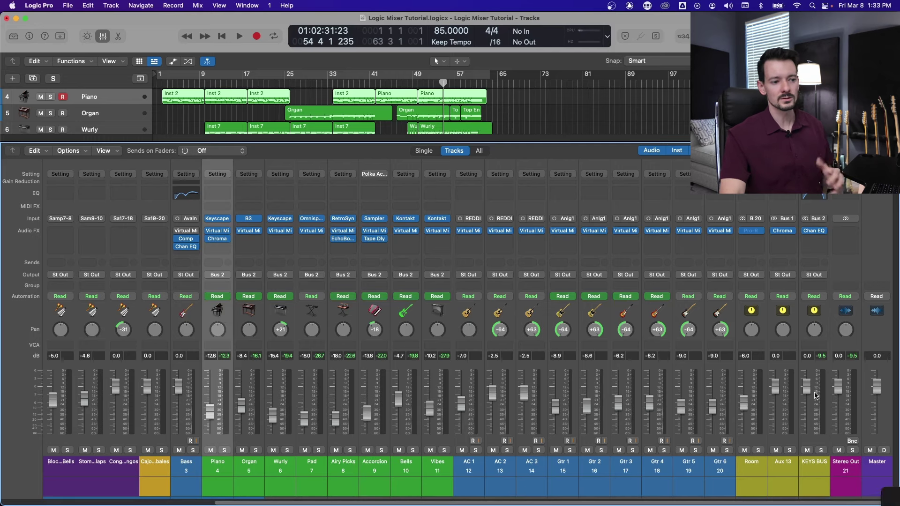
Select the Gtr 1 through Gtr 6 channels and assign them to a new Group 1
click(565, 311)
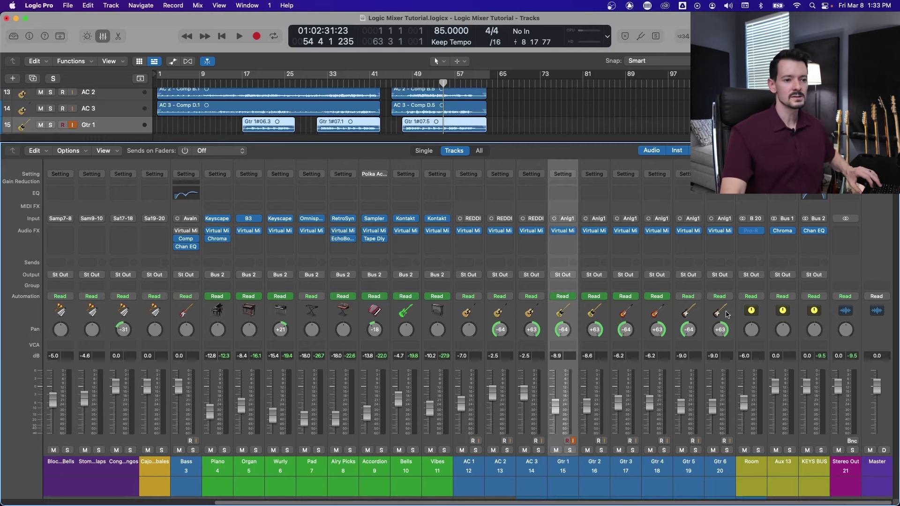
click(566, 286)
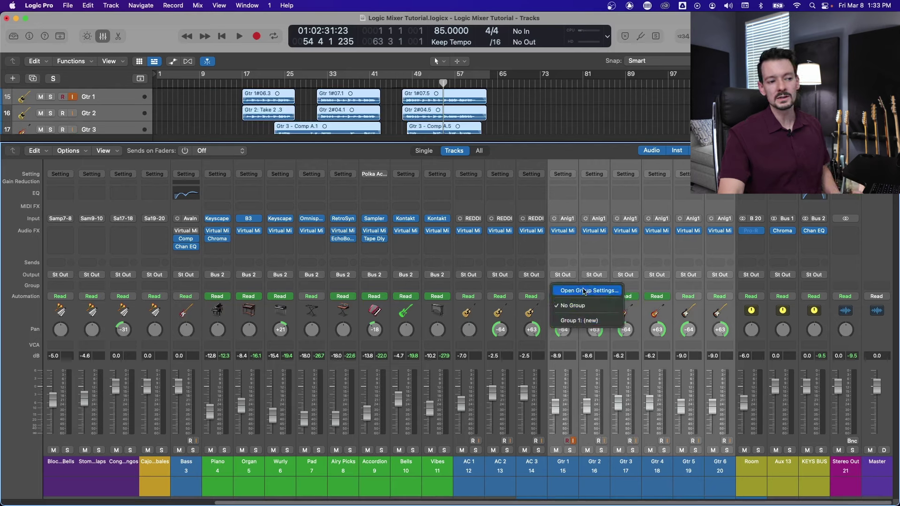
click(587, 322)
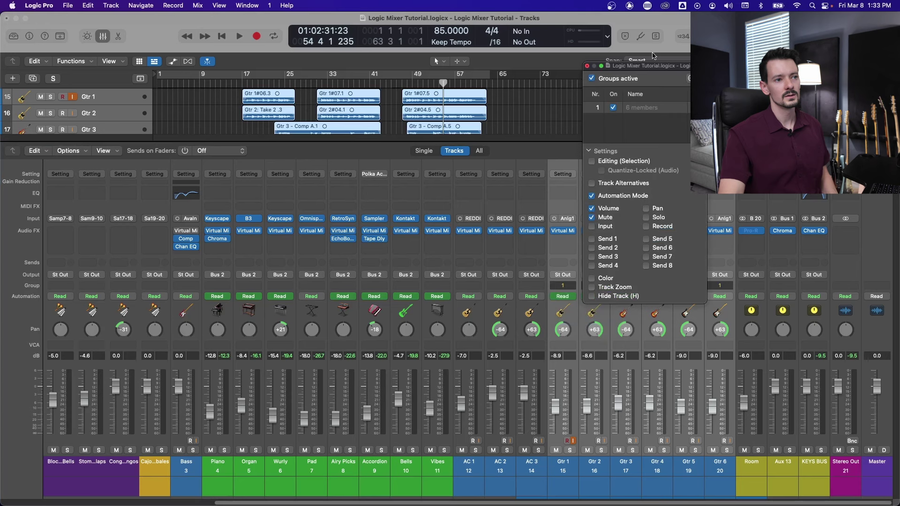
drag(649, 65, 445, 91)
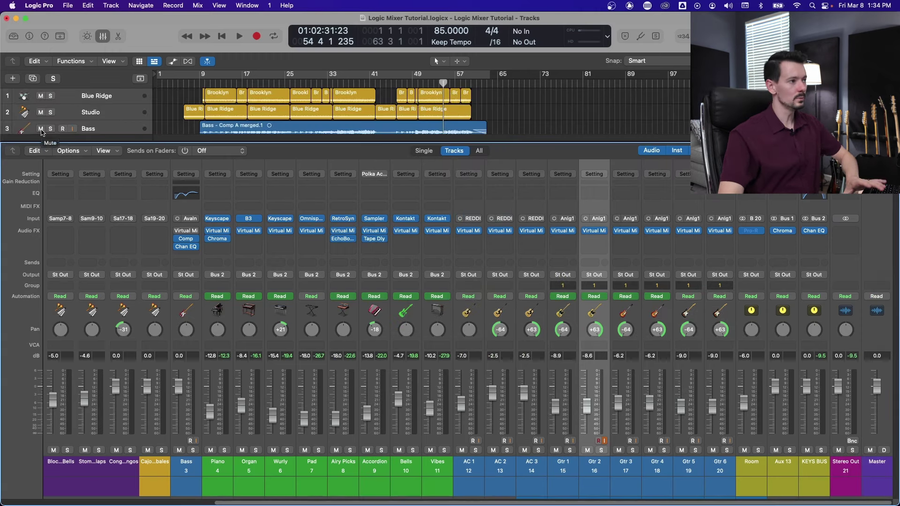
Show the inspector, detach its Groups section as a floating window, and enlarge that window
key(i)
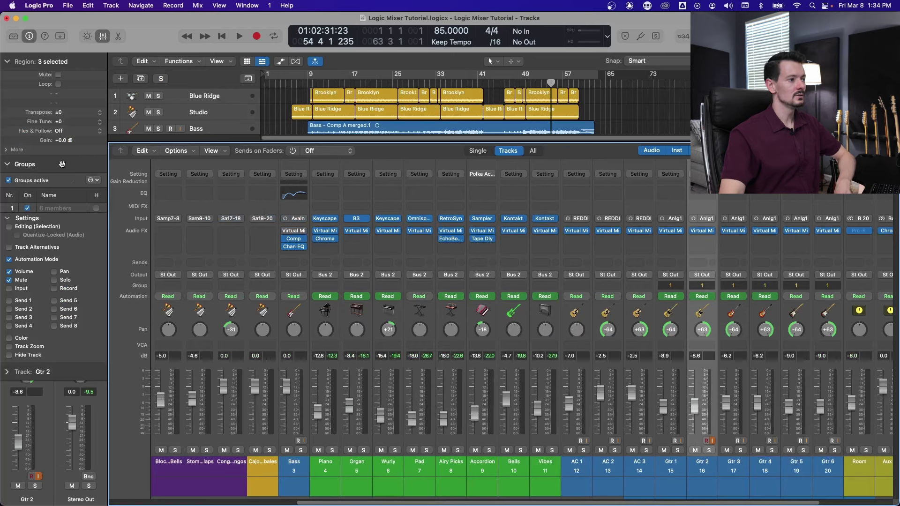
drag(61, 163, 490, 172)
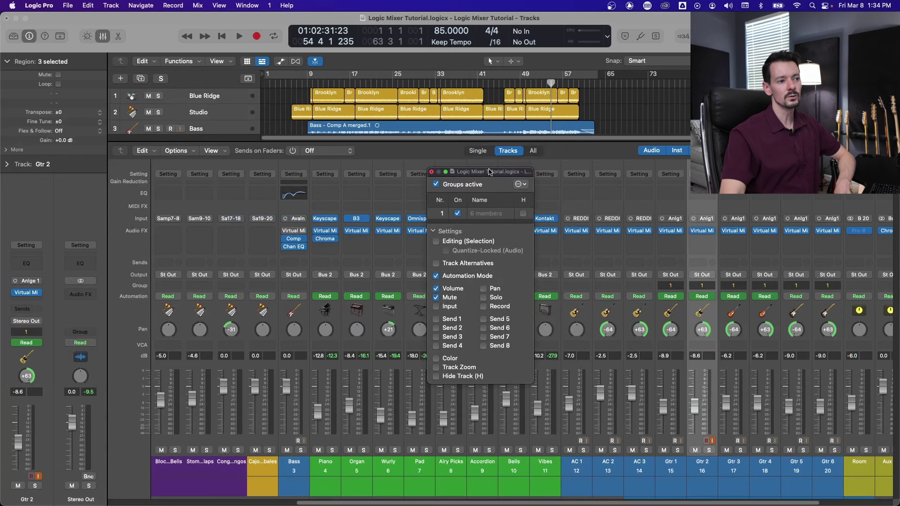
click(432, 172)
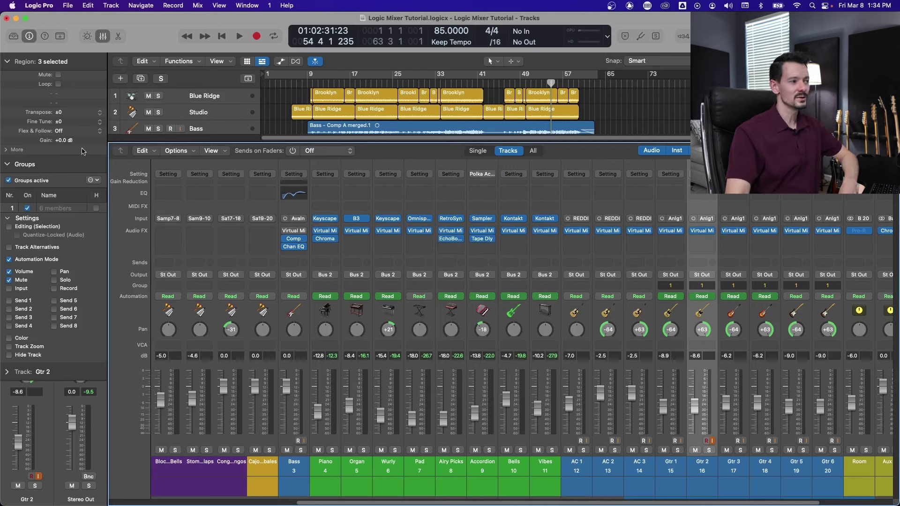
drag(45, 167, 427, 139)
drag(474, 349, 514, 464)
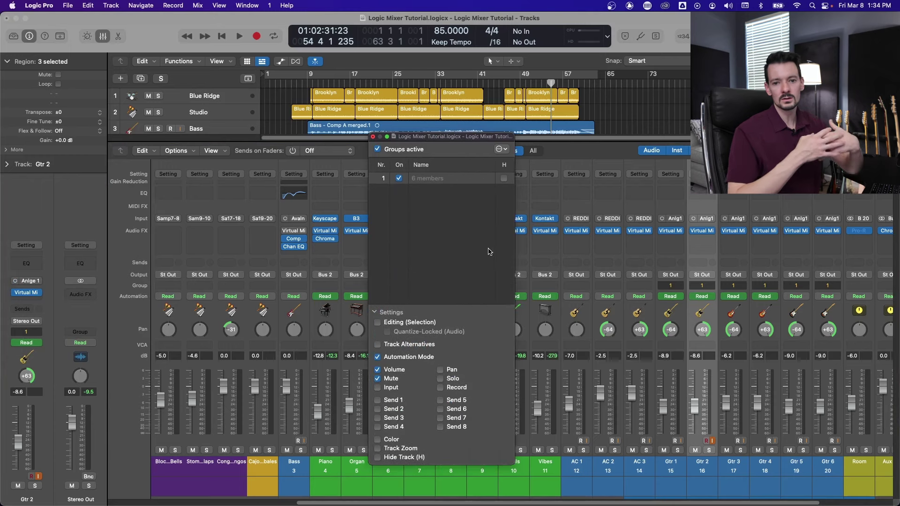
Name group 1 GUITARS
double_click(428, 182)
text(G)
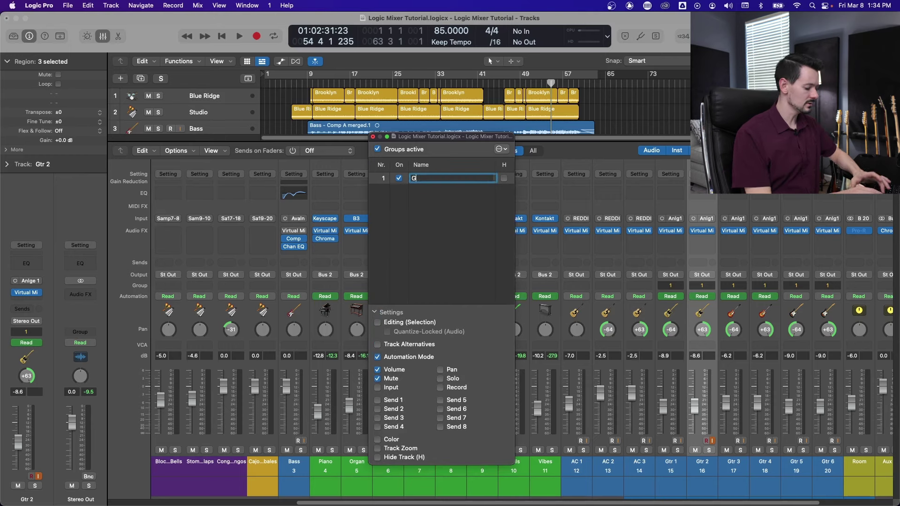
text(UITARS)
key(Return)
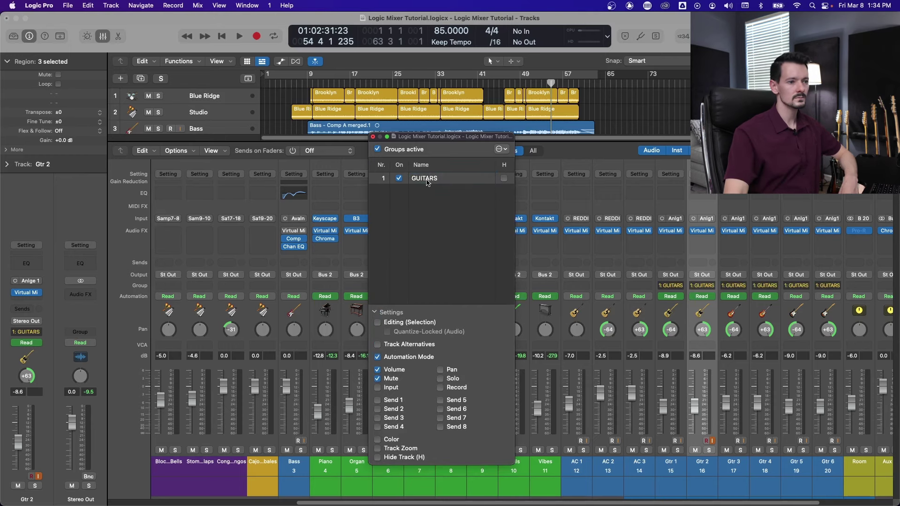
Change the name of group 1 to Guitars and move the Groups window clear of the guitar channels
double_click(429, 180)
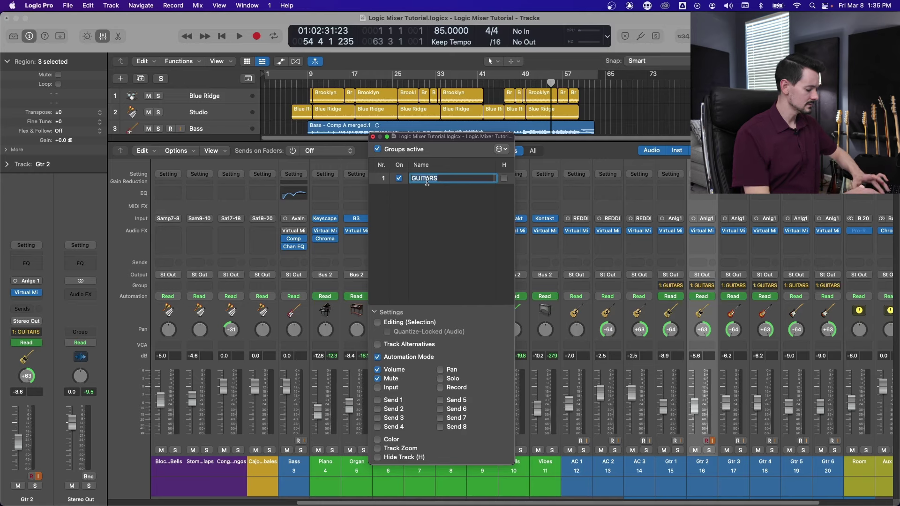
text(Guitars)
key(Return)
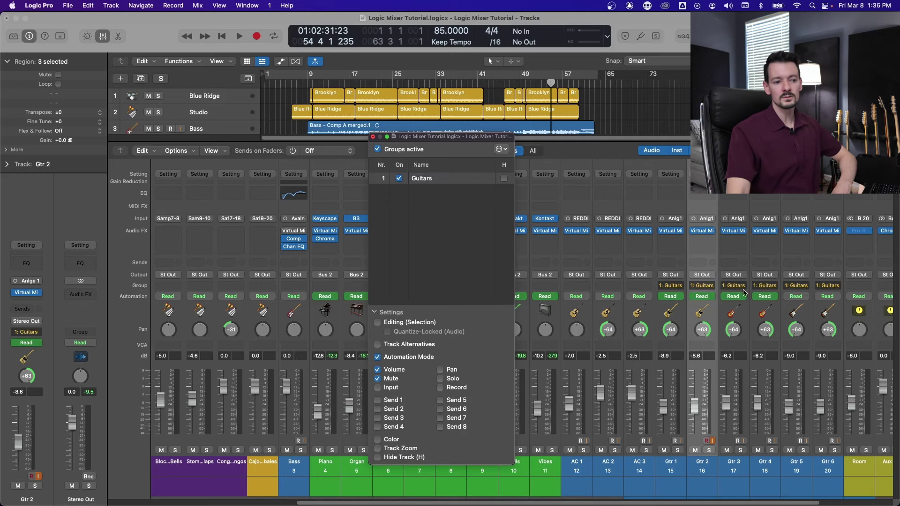
scroll(581, 280, right, 5)
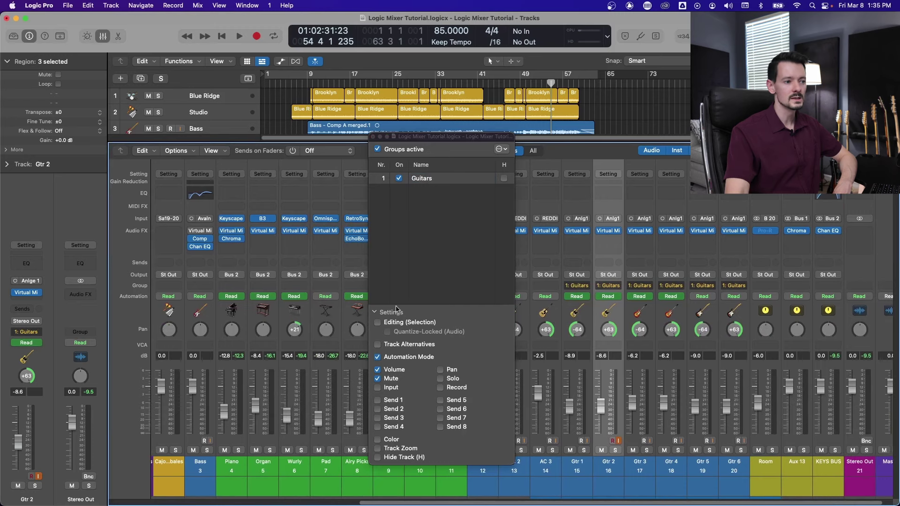
drag(465, 137, 392, 81)
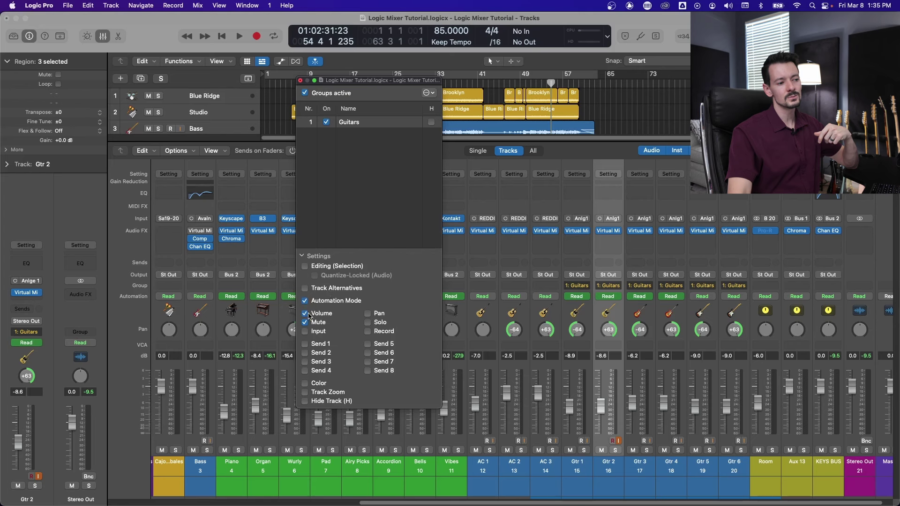
Mute the grouped guitar channels and enable Send 1 as a linked setting of the Guitars group
click(570, 450)
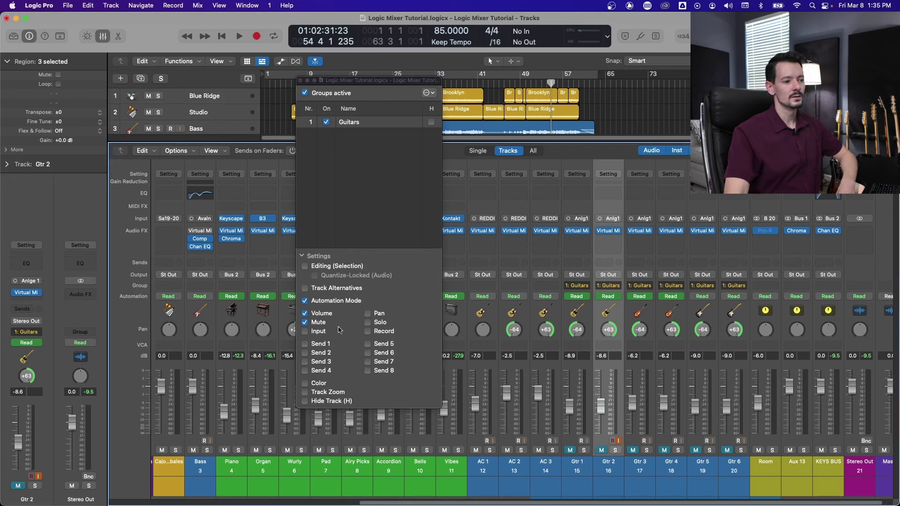
click(368, 332)
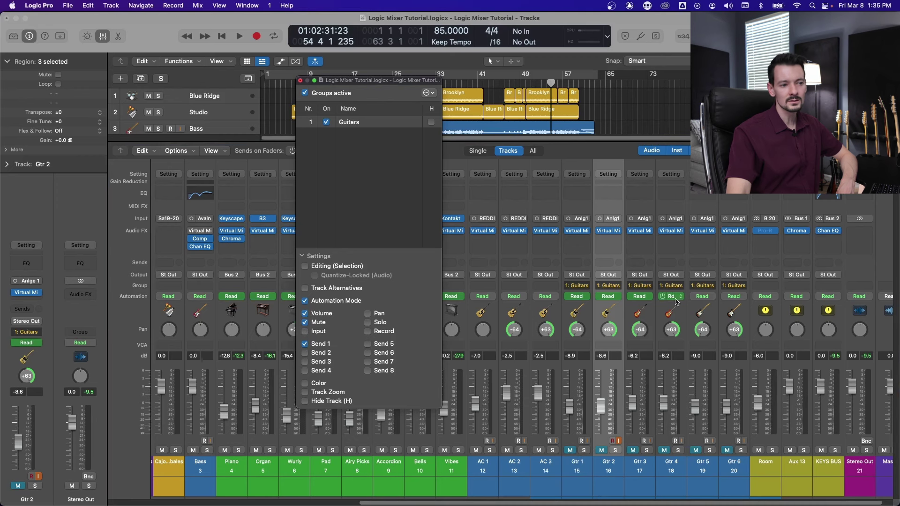
Send the grouped guitars to Bus 20 (Room) through Gtr 1's first send slot and raise their send levels together
click(576, 266)
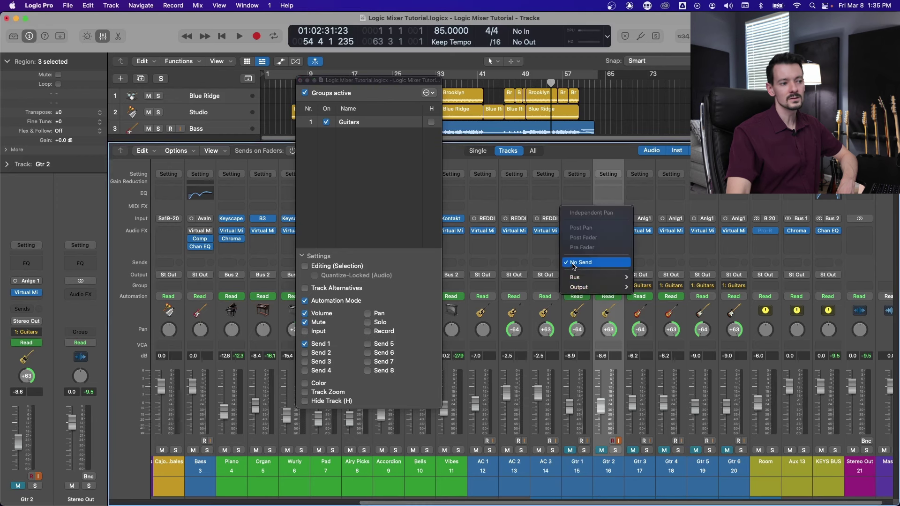
click(558, 271)
click(583, 266)
mouse_move(595, 277)
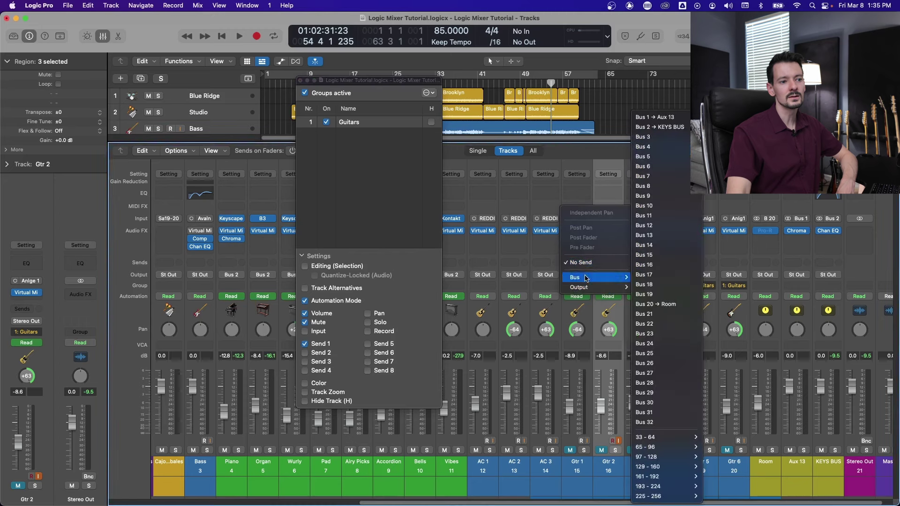
click(667, 304)
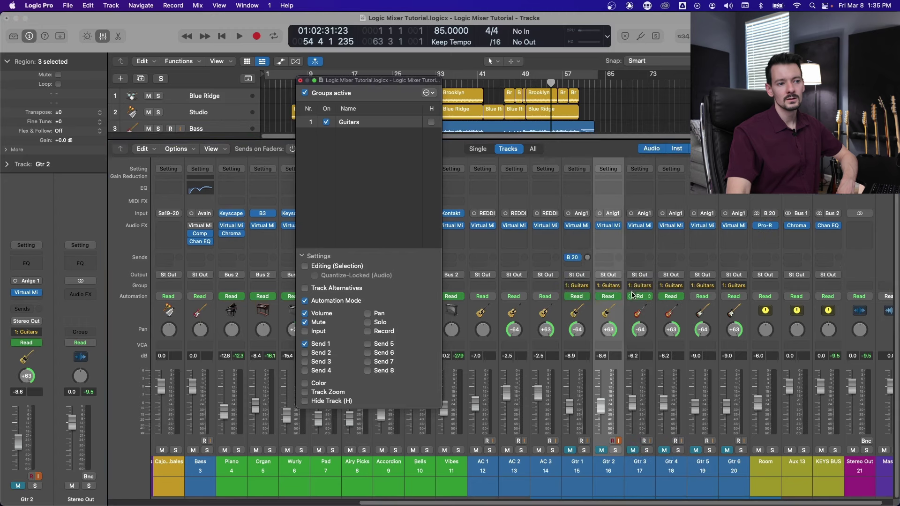
click(590, 323)
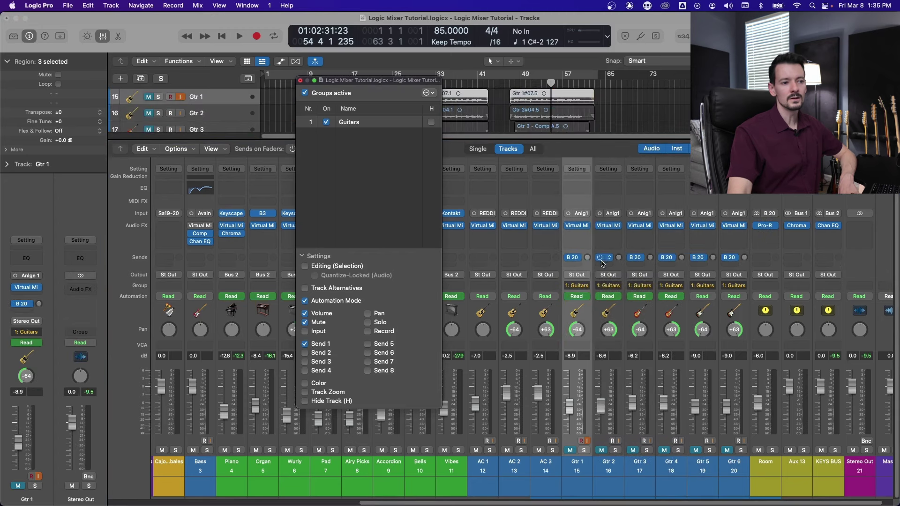
drag(589, 260, 586, 247)
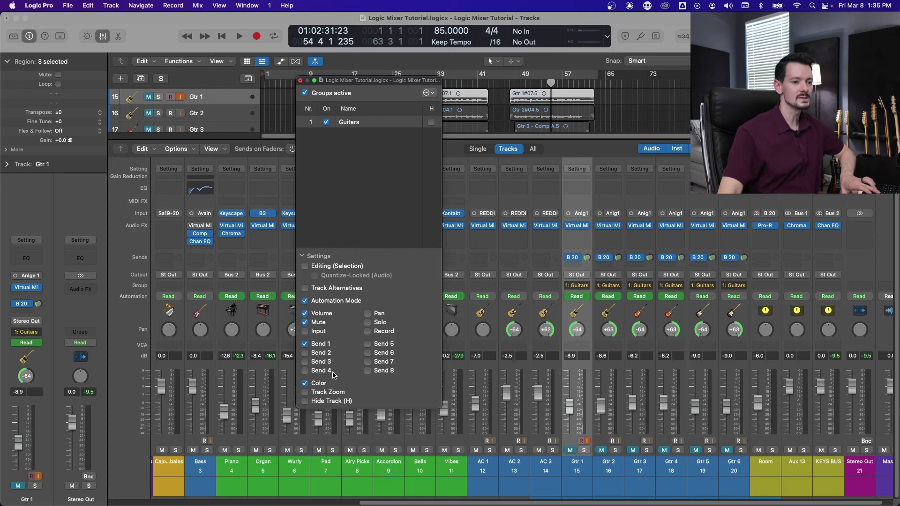
Recolor the grouped guitar channels blue after trying bright green, and close the color palette and the floating Groups window
key(alt+c)
drag(722, 99, 659, 102)
click(553, 118)
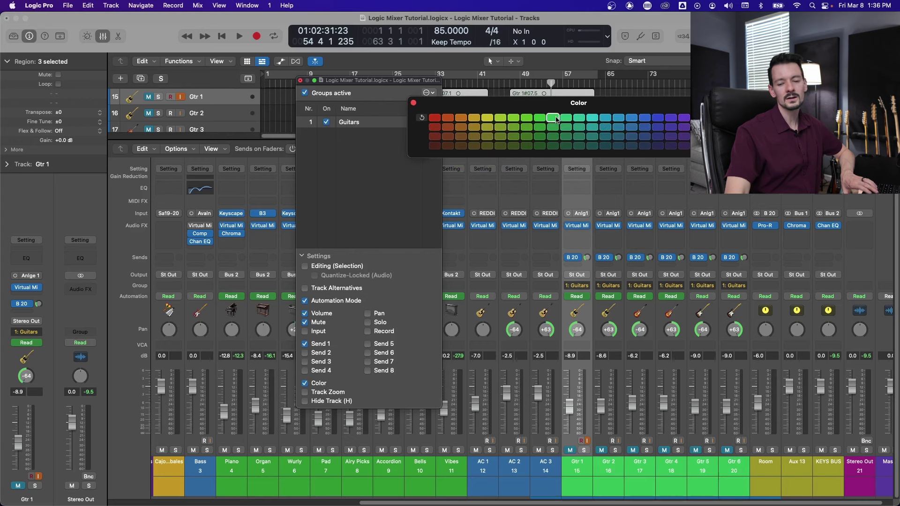
click(658, 119)
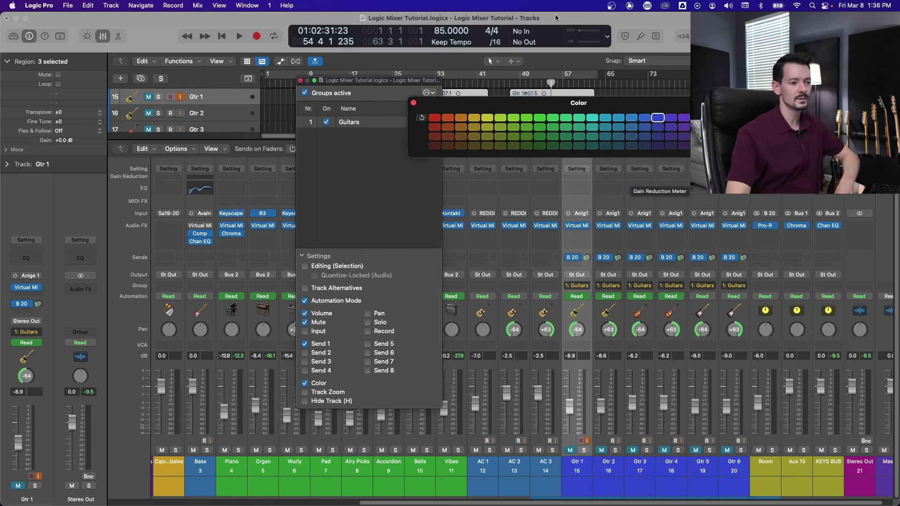
click(413, 103)
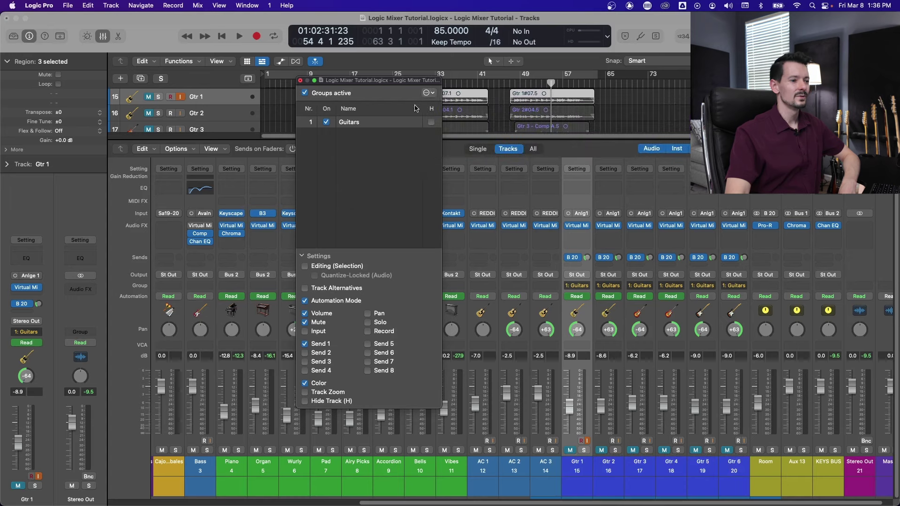
click(368, 323)
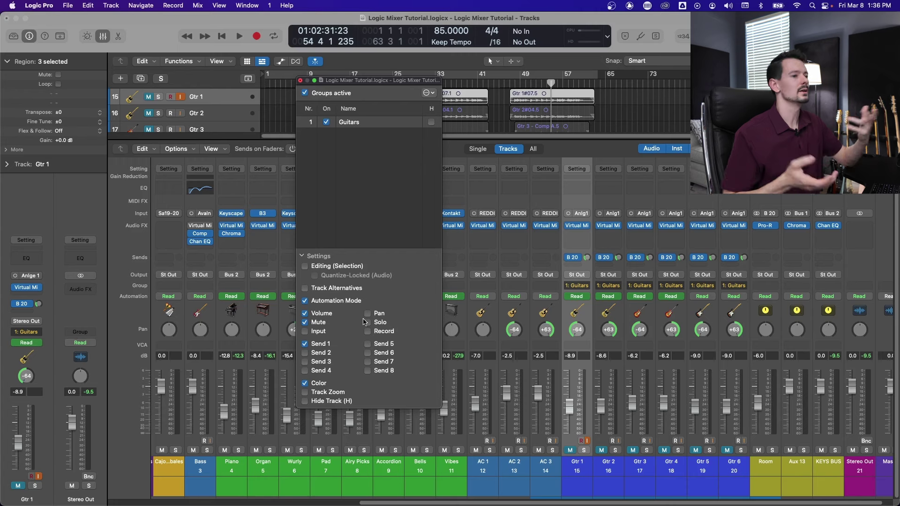
click(300, 81)
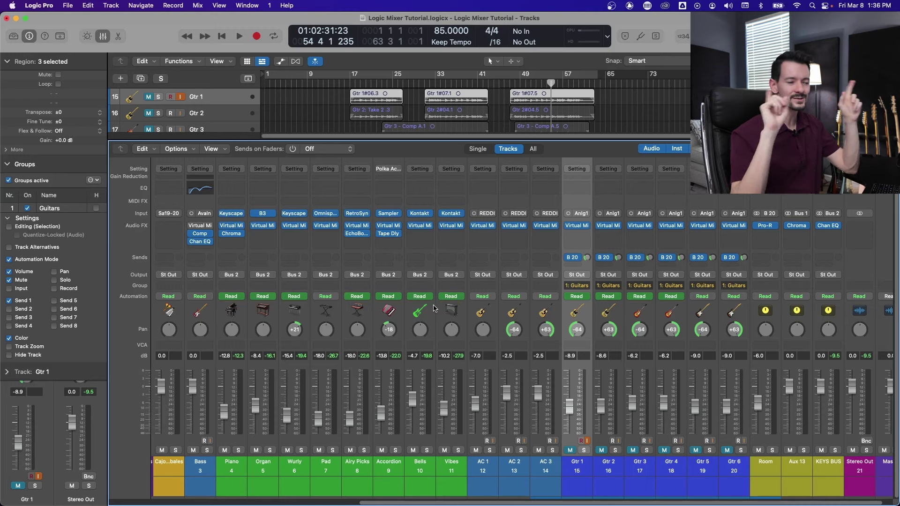
Look through AC 1's automation modes, and switch the guitar group's Read automation off and back on
click(484, 297)
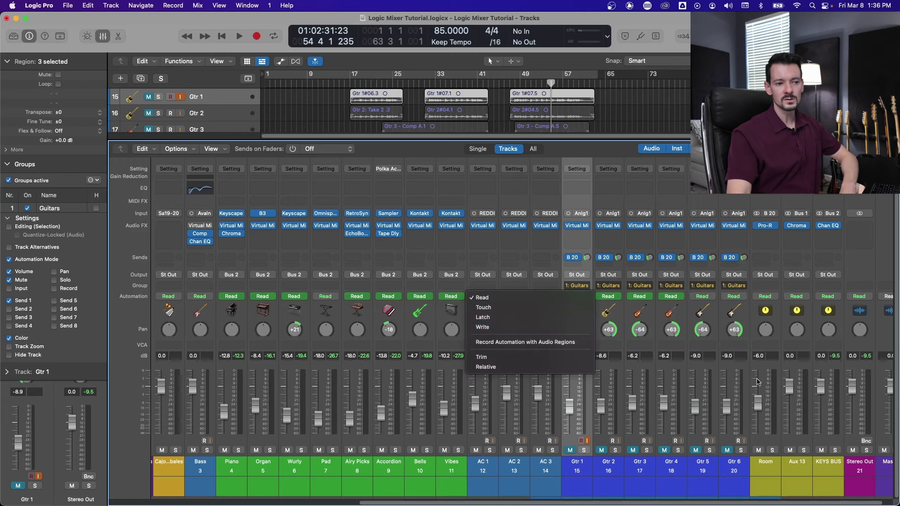
click(840, 332)
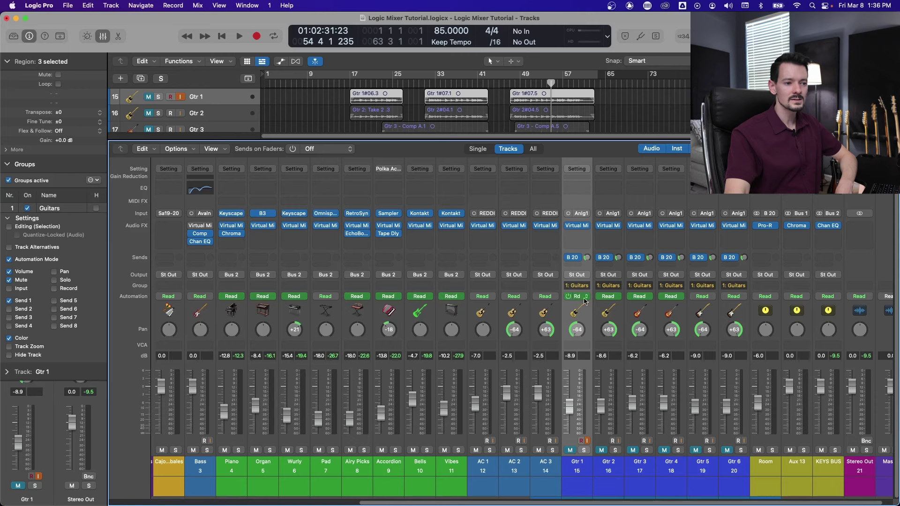
click(568, 298)
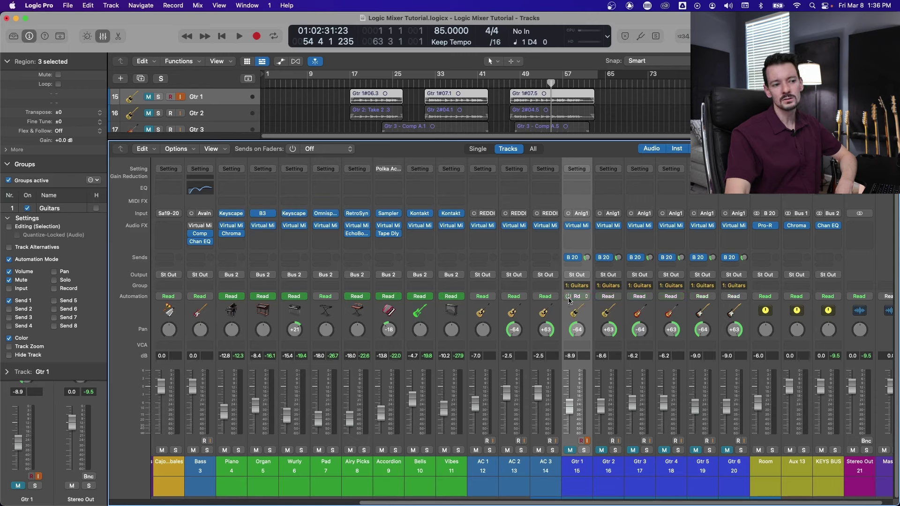
click(569, 298)
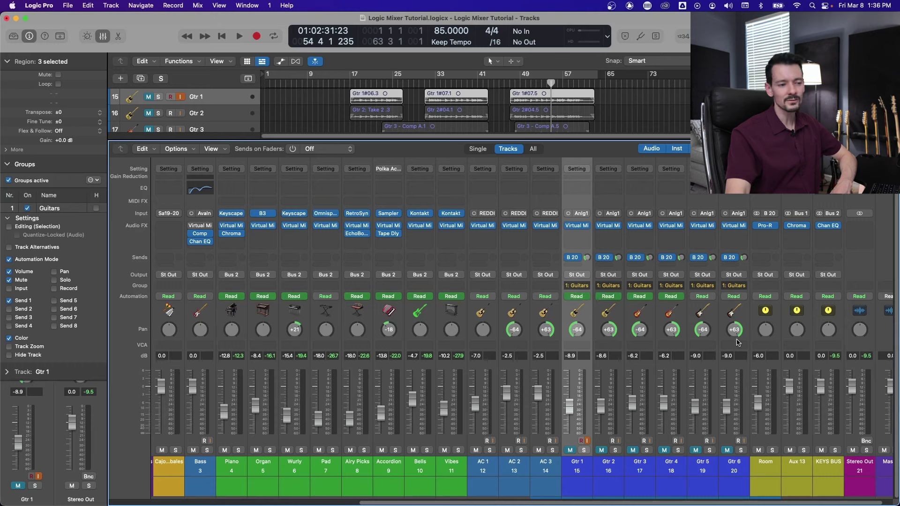
right_click(579, 313)
click(579, 311)
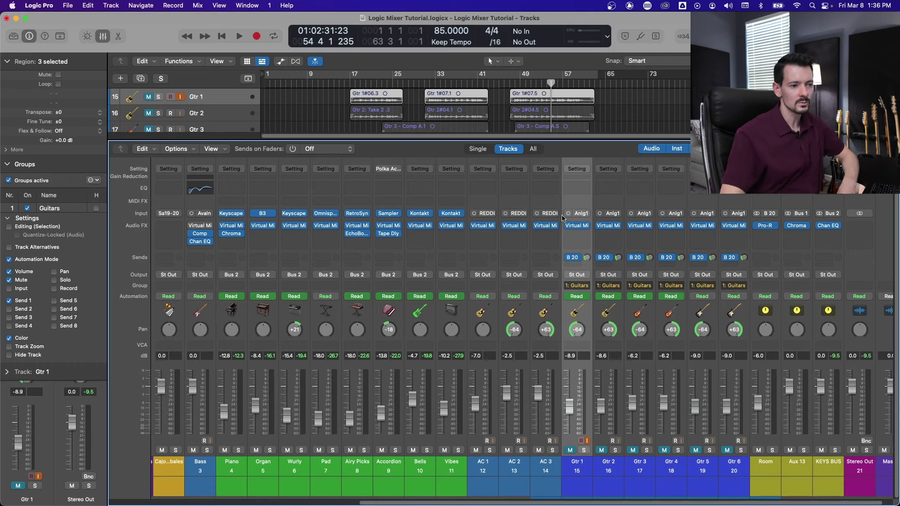
right_click(580, 311)
click(580, 310)
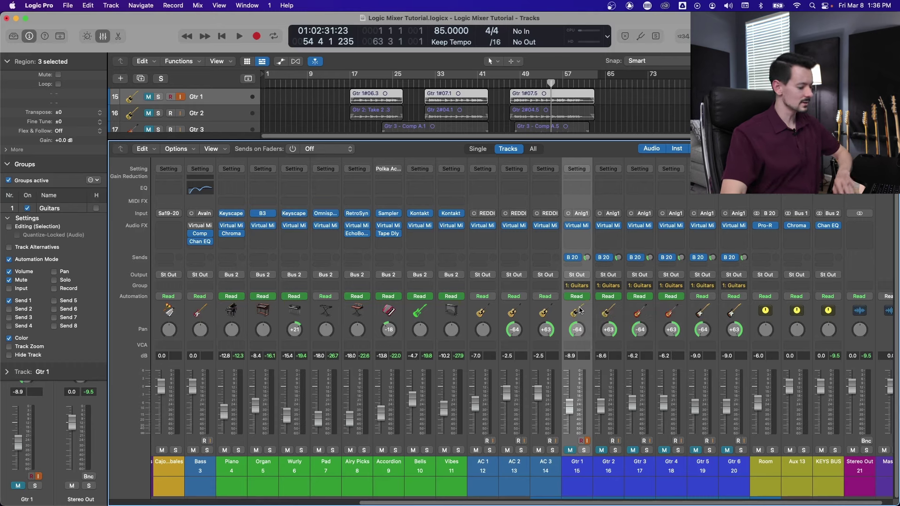
right_click(579, 312)
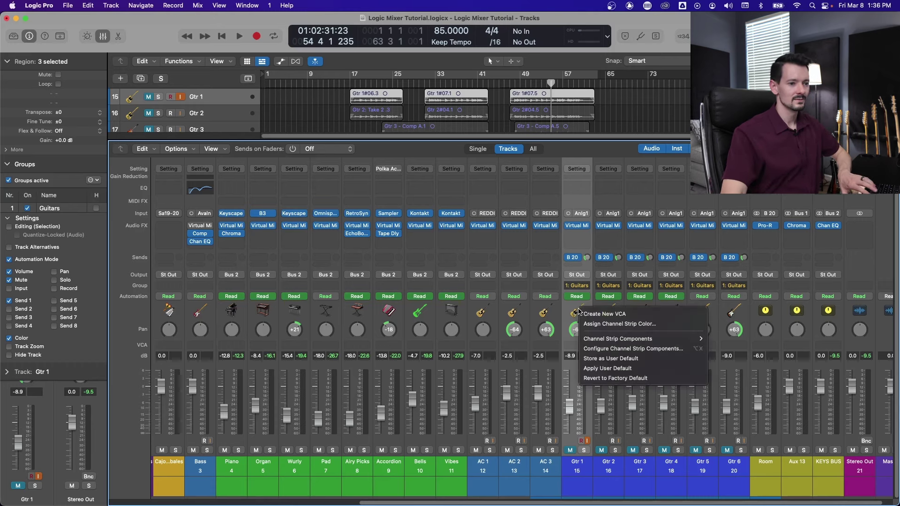
click(578, 312)
click(578, 312)
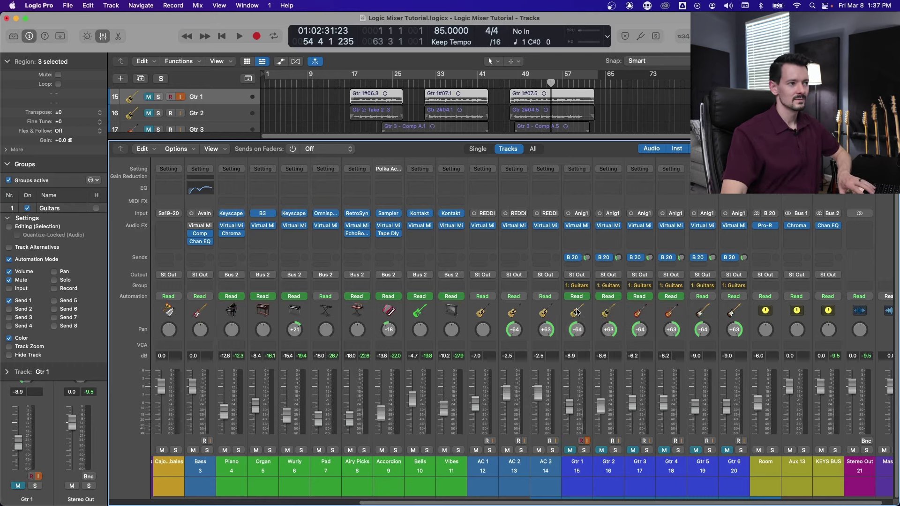
Change Gtr 1's track icon from the guitar to a black amplifier cabinet in the Guitar icon category
click(132, 98)
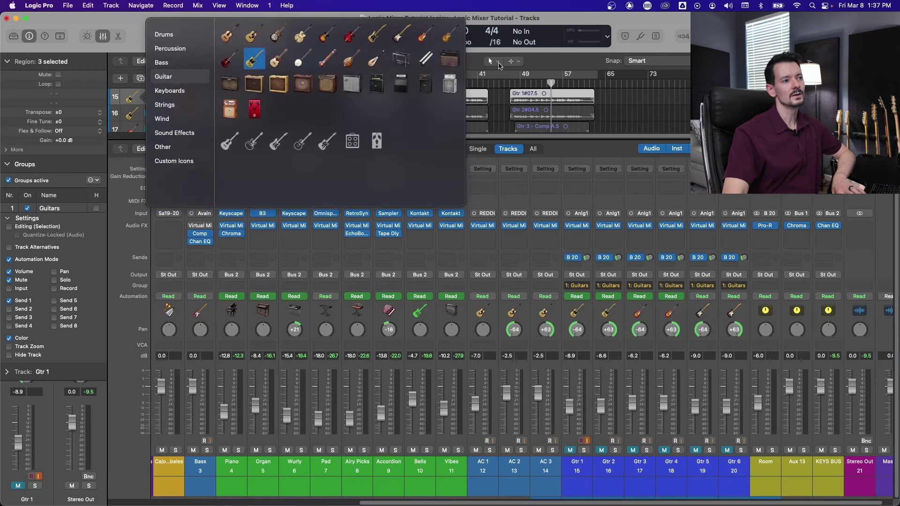
click(383, 87)
click(590, 316)
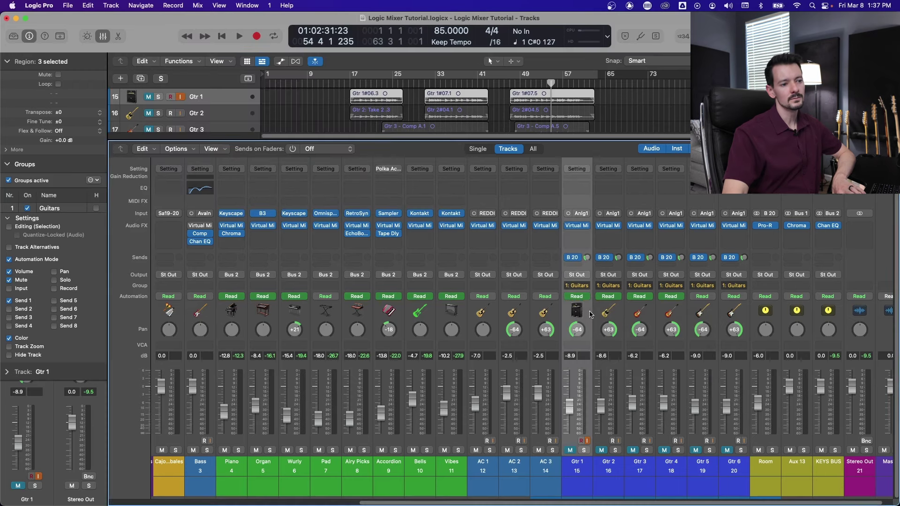
Hide the Icon component on the mixer's channel strips and show it again
right_click(587, 312)
mouse_move(595, 341)
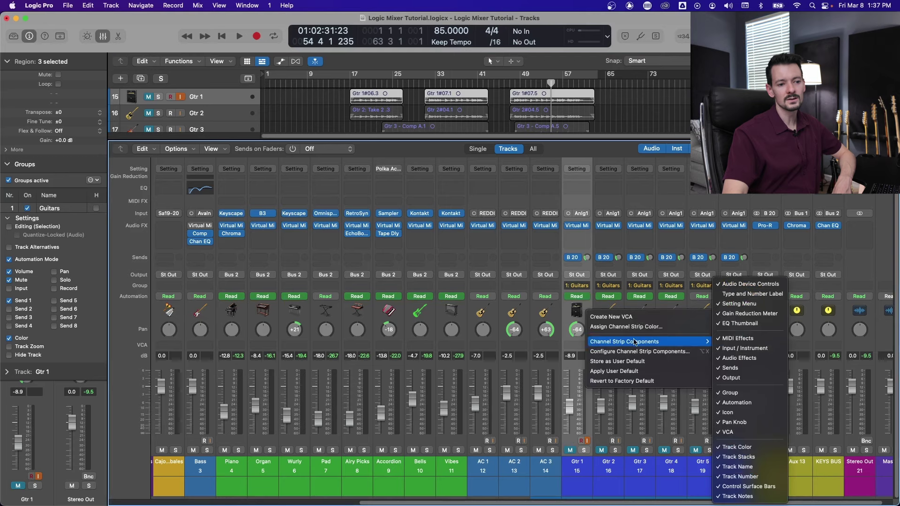
click(746, 414)
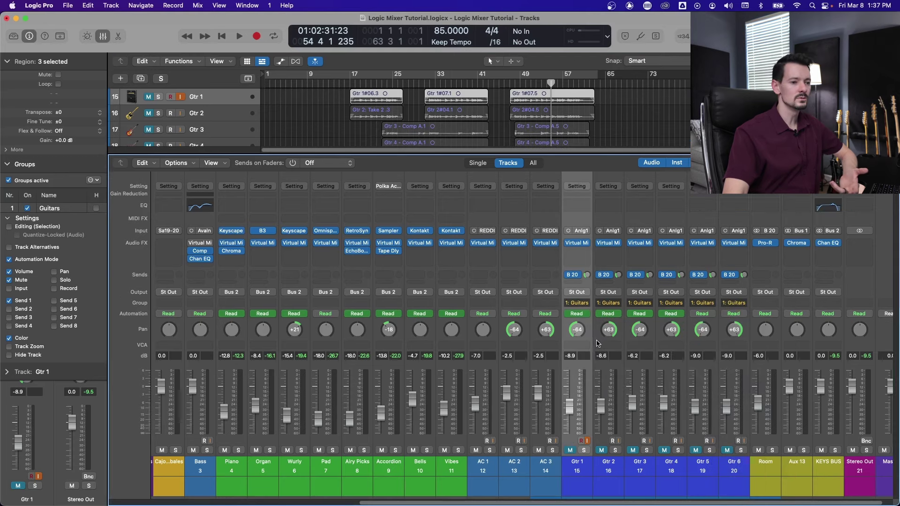
right_click(570, 320)
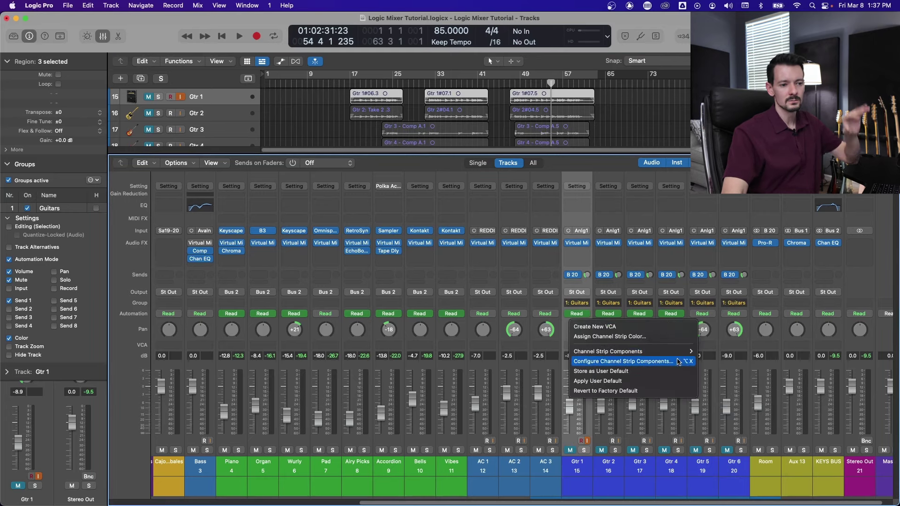
mouse_move(687, 352)
click(753, 413)
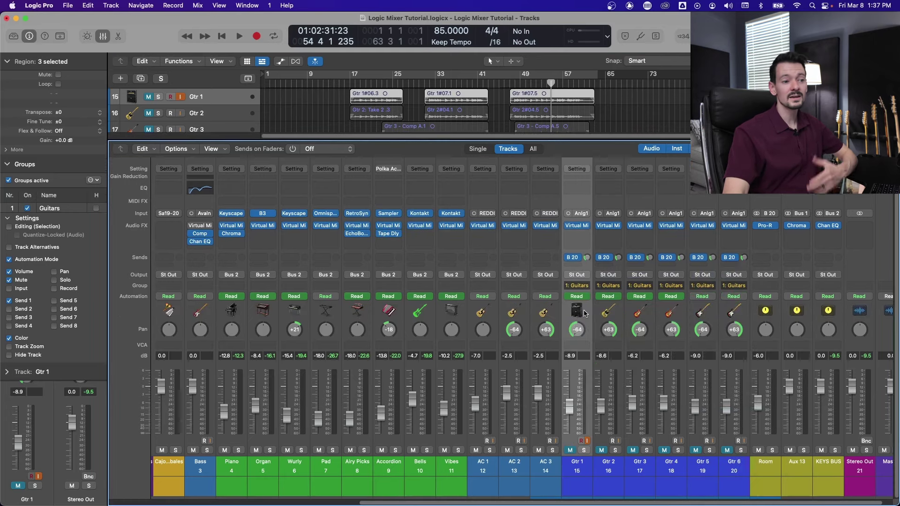
Hide the Group component on the mixer's channel strips
right_click(587, 312)
mouse_move(605, 341)
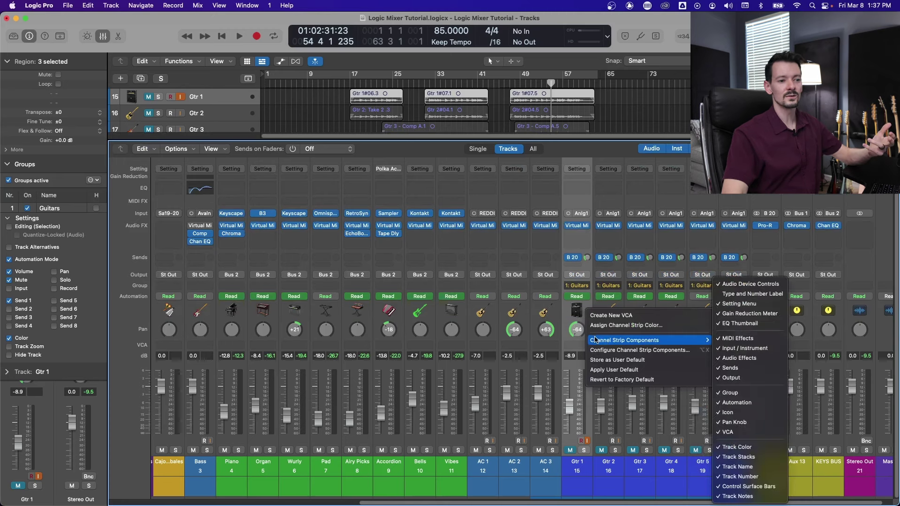
click(739, 393)
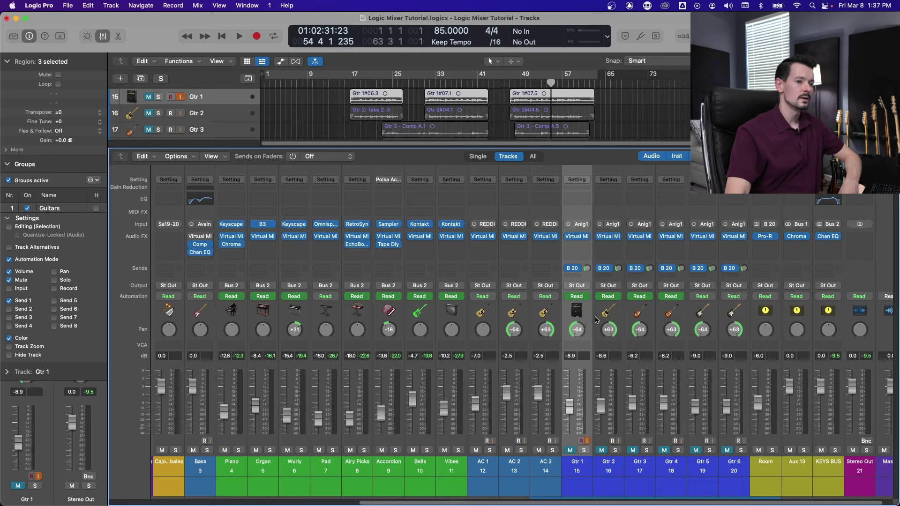
Solo the AC 1 channel and raise its volume fader to about -2.6 dB
click(489, 311)
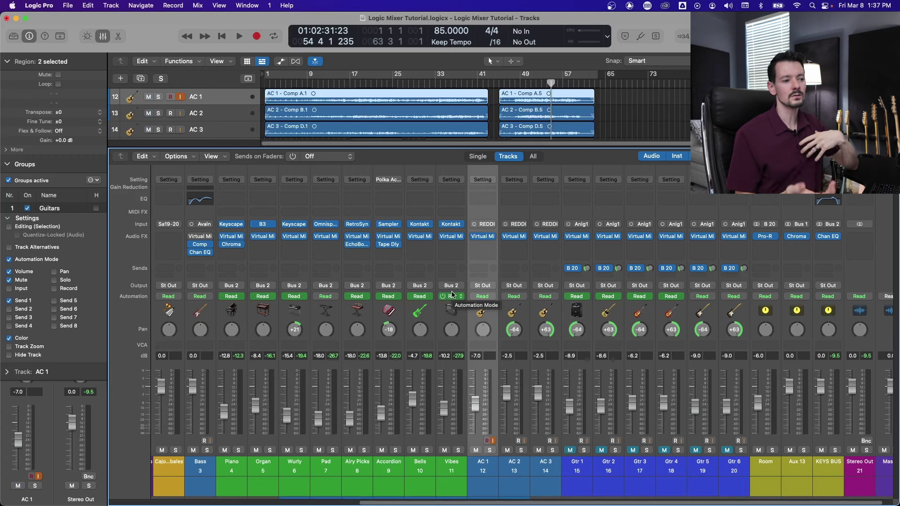
click(489, 450)
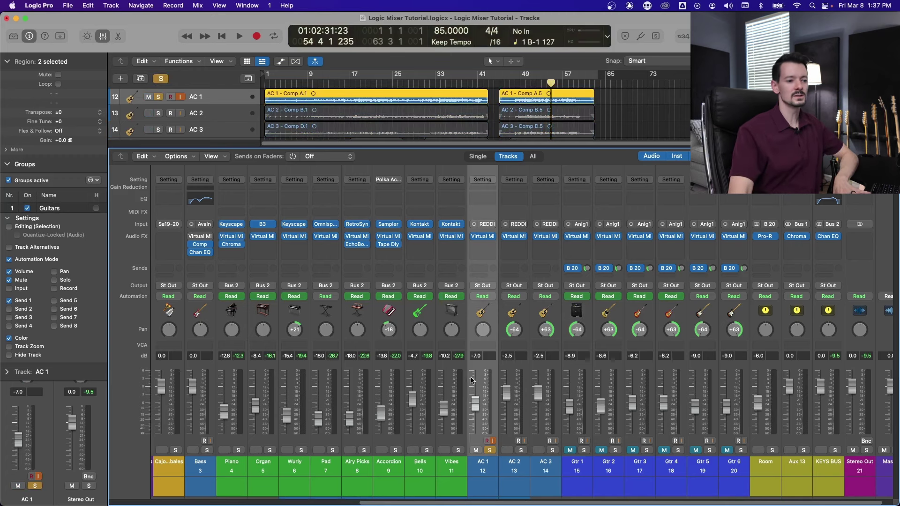
drag(477, 410, 471, 390)
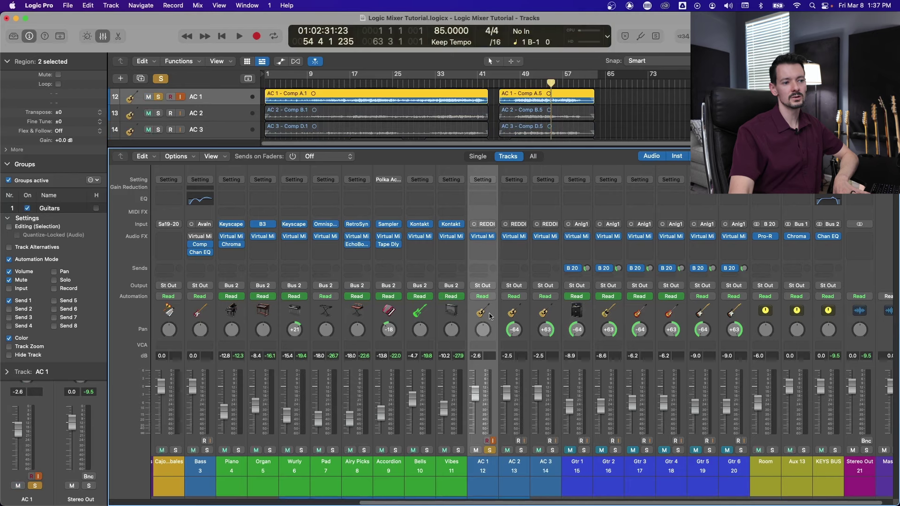
Play the song from bar 49 while panning AC 1 to +63 on the right, and stop playback
click(520, 80)
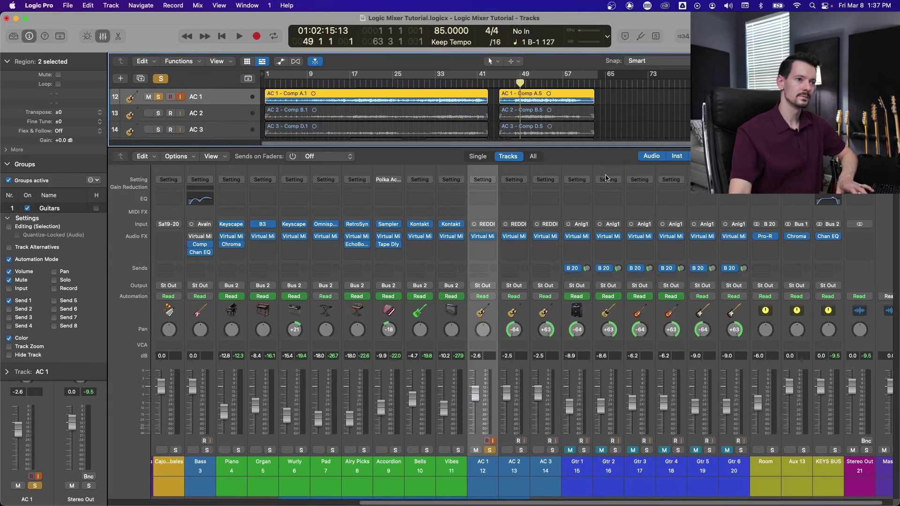
key(space)
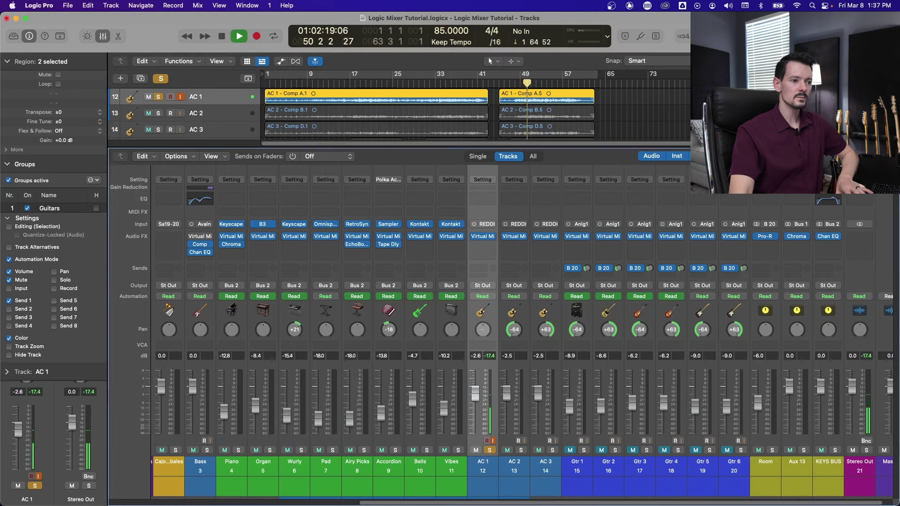
drag(485, 331, 485, 301)
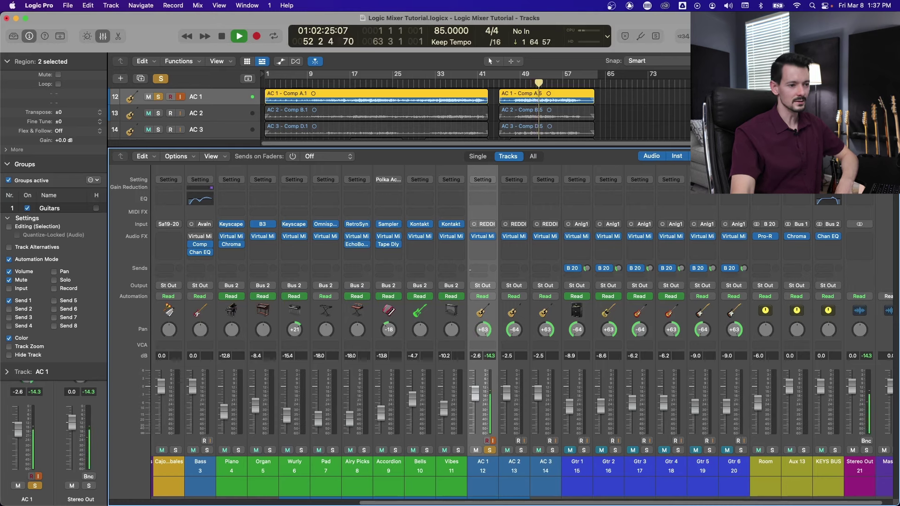
key(space)
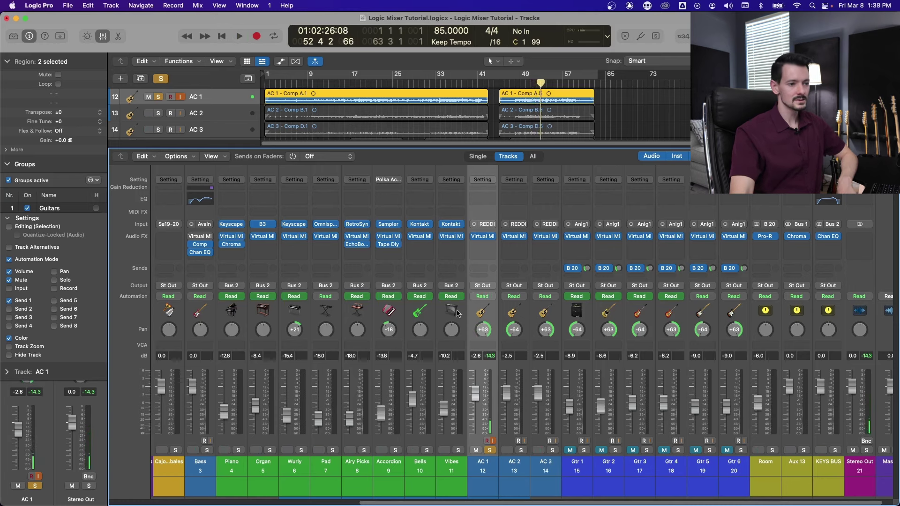
Recenter the AC 1 channel's pan and switch its pan mode to Binaural Panner and back to Pan
right_click(485, 330)
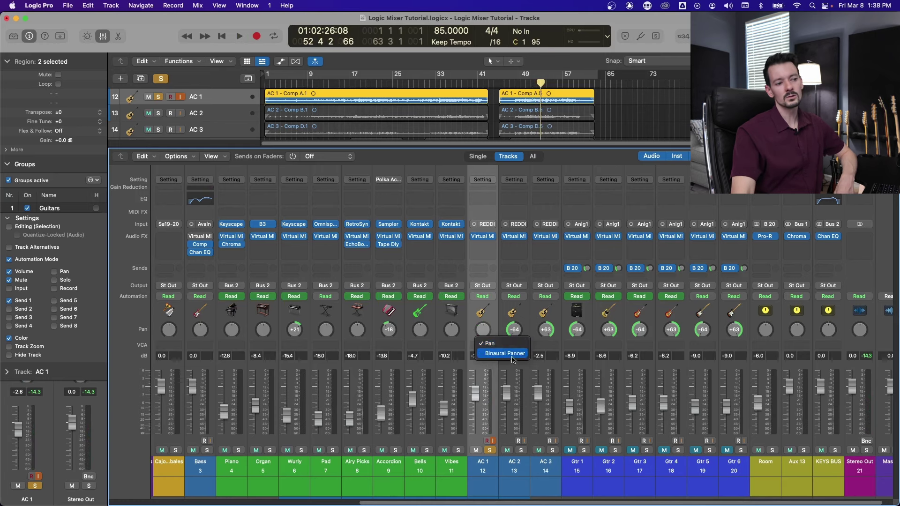
click(485, 343)
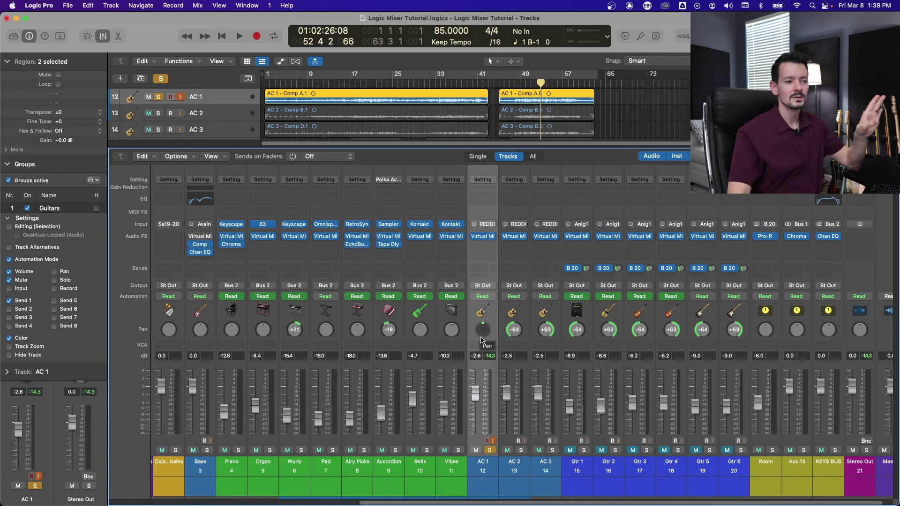
right_click(482, 330)
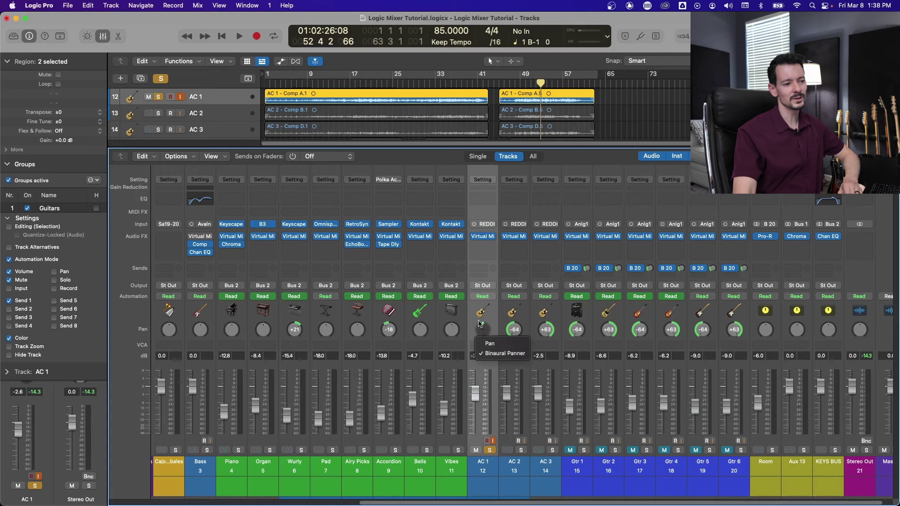
click(492, 344)
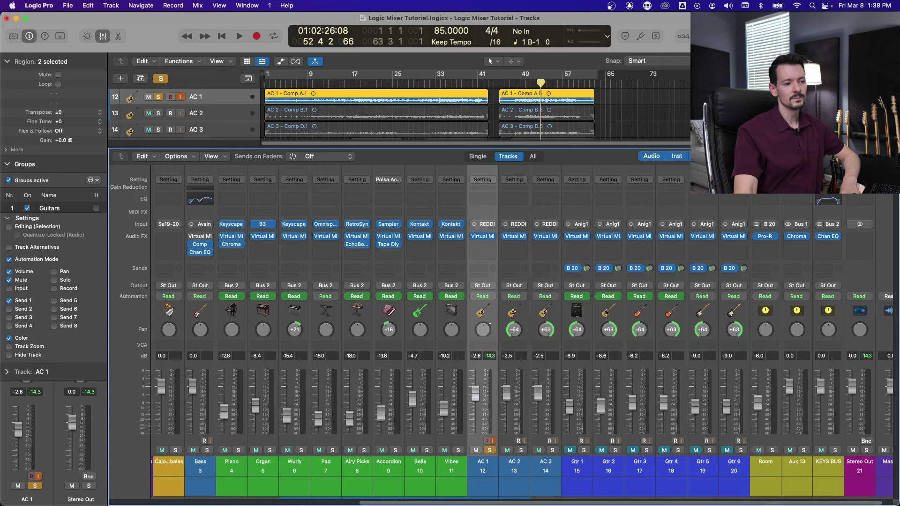
Switch the Vibes channel's pan mode to Stereo Pan and try out its pan knob
click(451, 329)
right_click(451, 329)
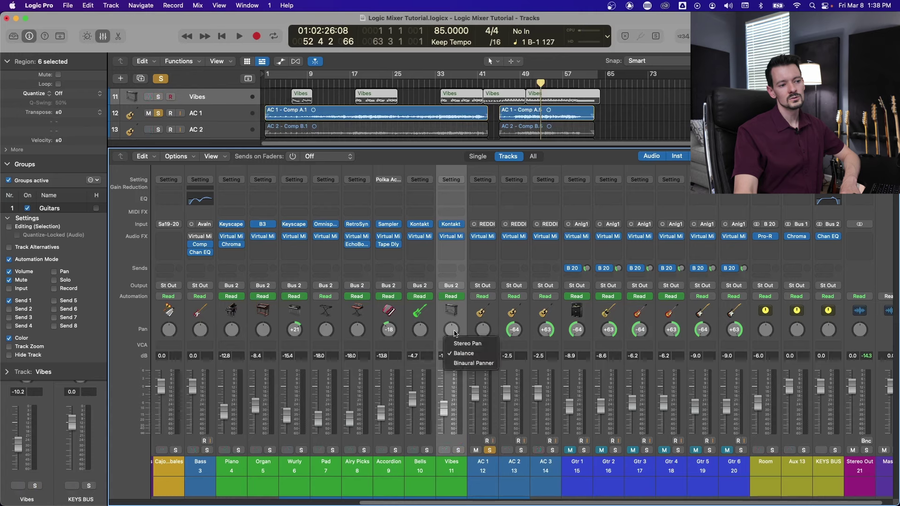
click(462, 344)
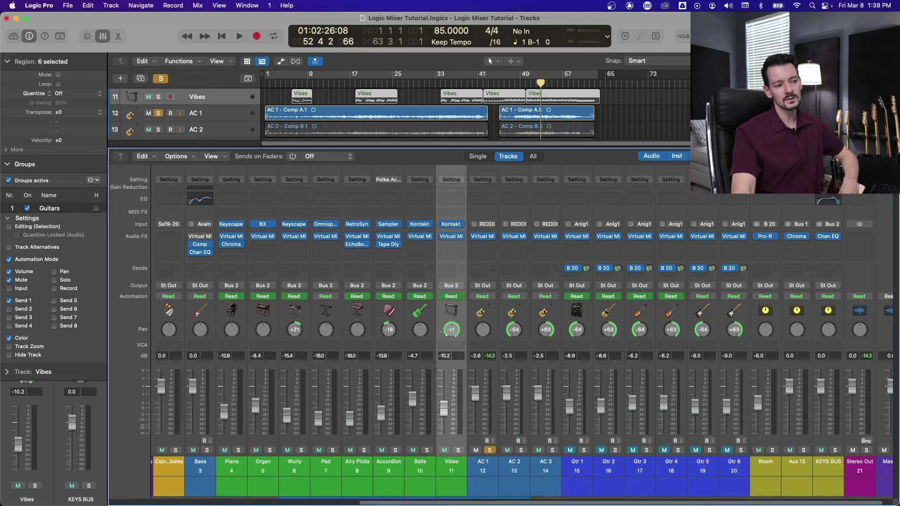
drag(459, 336, 457, 341)
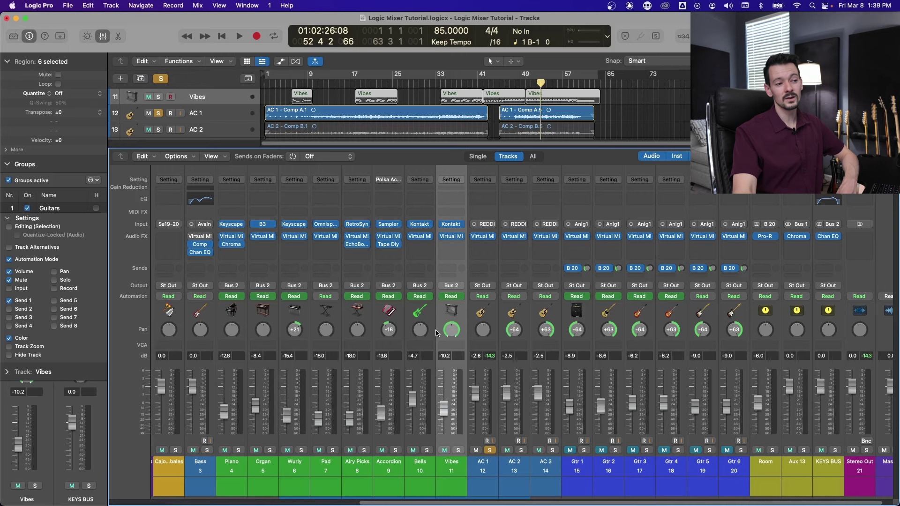
Return the Vibes channel's pan mode to Balance and pan it to -20
right_click(448, 334)
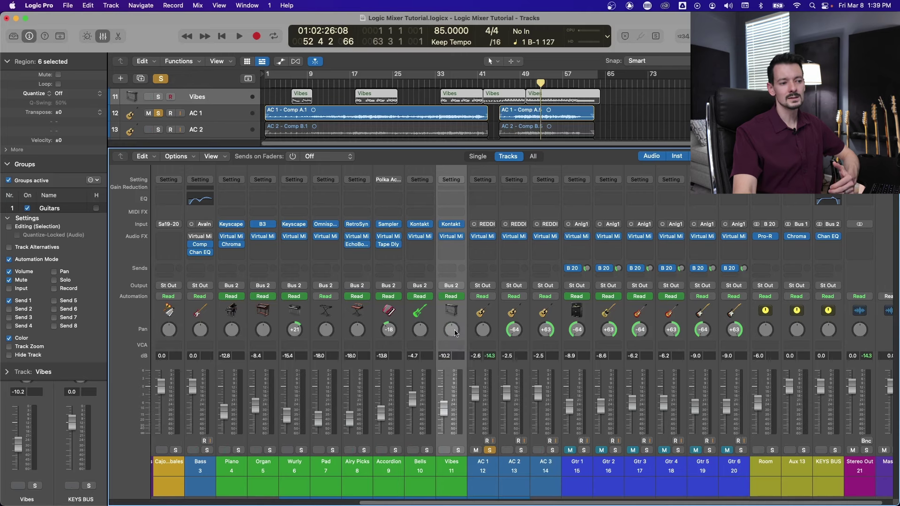
drag(455, 333, 454, 353)
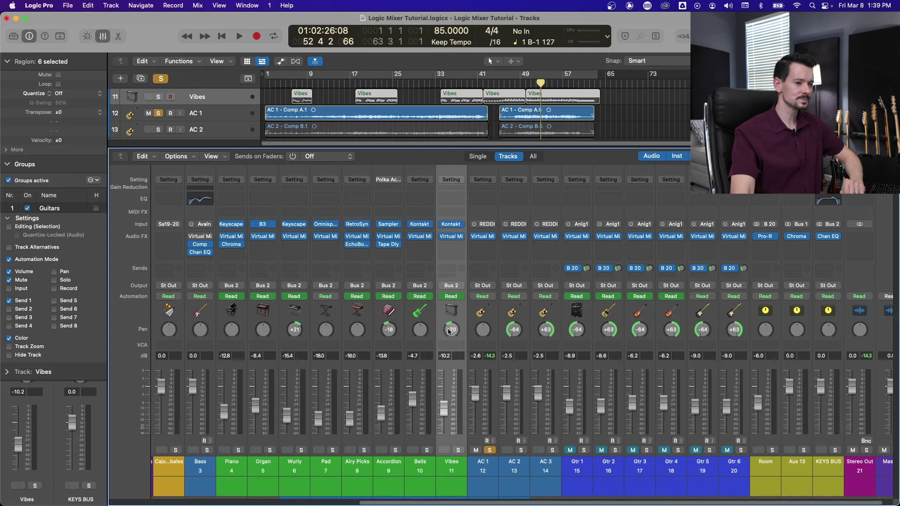
Clear the active solo and select the drum channel strips from Blue Ridge through Hi-Hat/Perc
scroll(425, 423, left, 1)
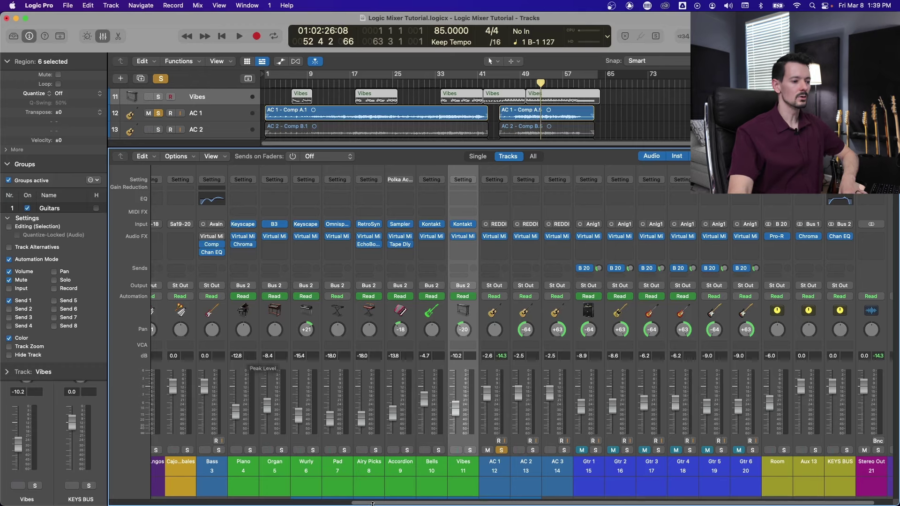
scroll(256, 400, left, 2)
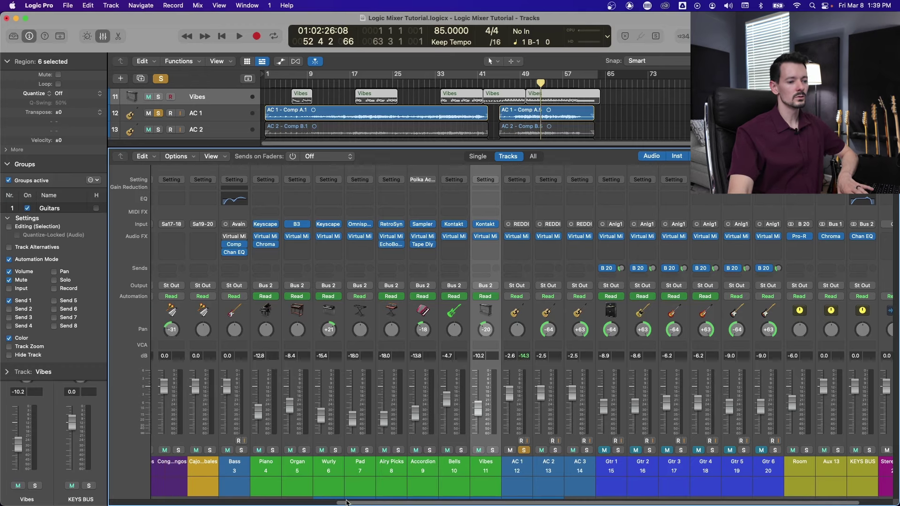
scroll(264, 307, left, 10)
click(173, 315)
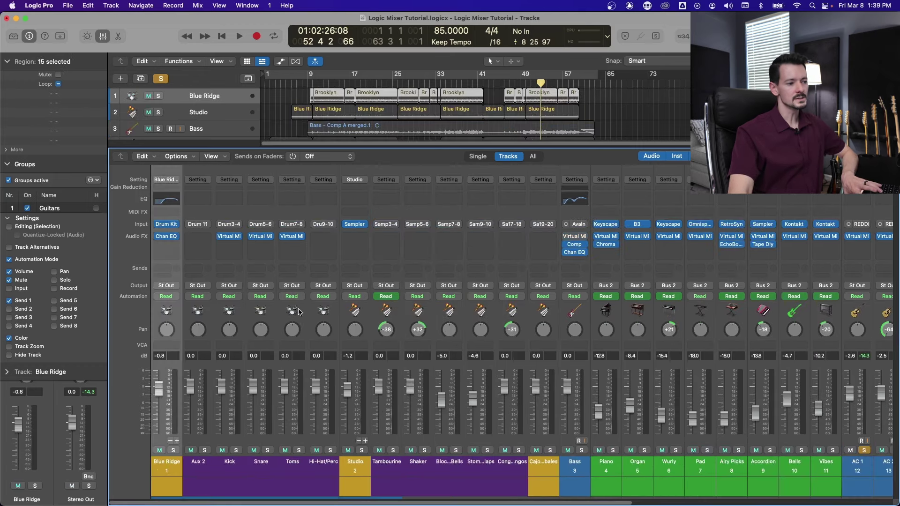
click(161, 78)
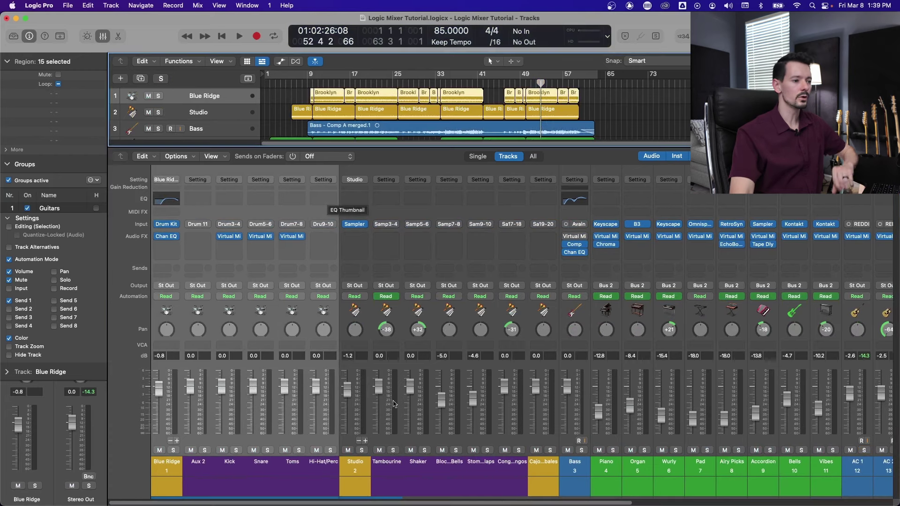
click(322, 194)
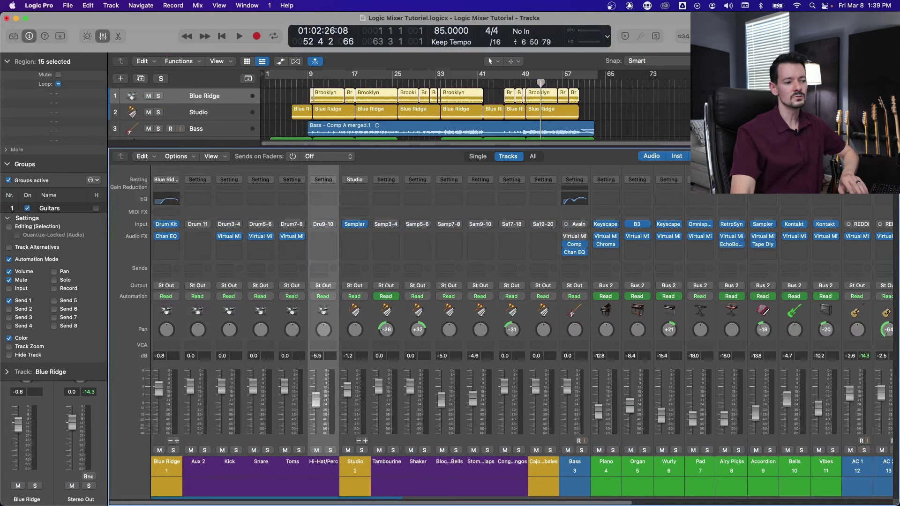
Lower the Hi-Hat/Perc fader to about -5.5 dB and reset it to 0.0 dB
drag(316, 386, 322, 387)
alt+click(314, 391)
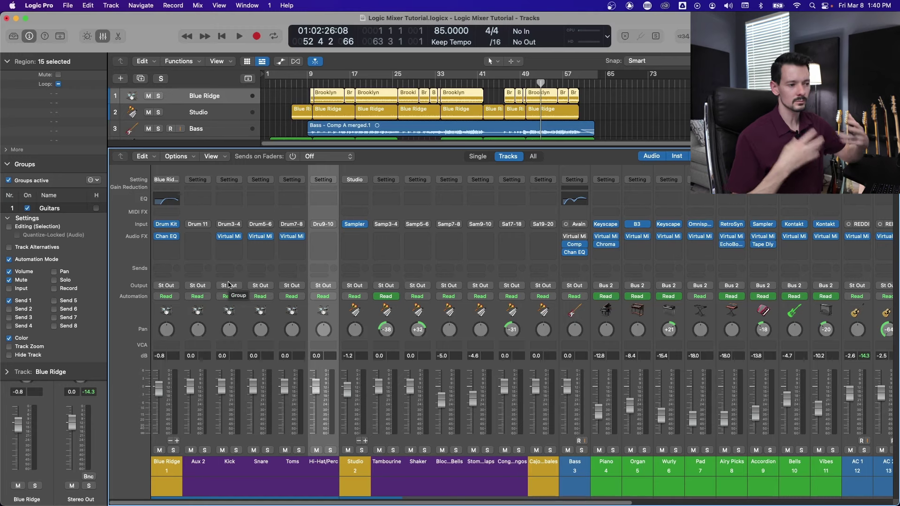
Create a new VCA for the drum channel strips from Blue Ridge through Hi-Hat/Perc
shift+click(173, 309)
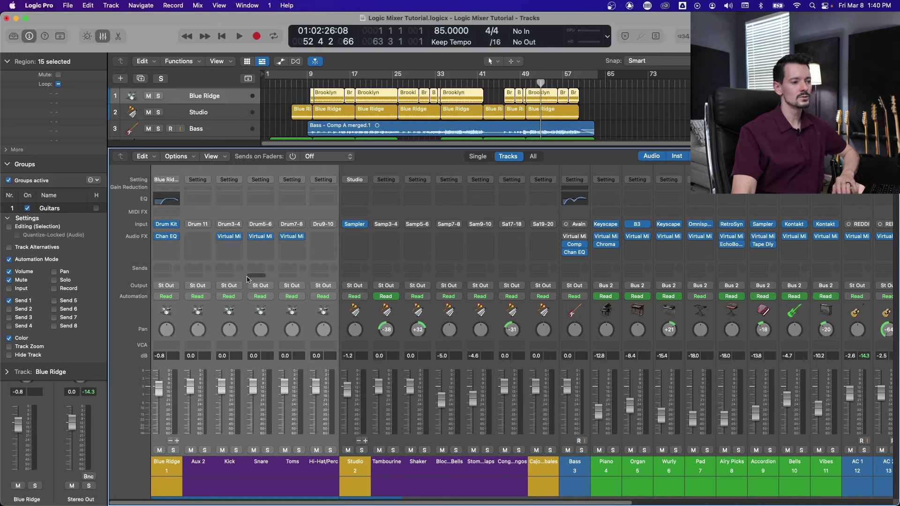
click(172, 349)
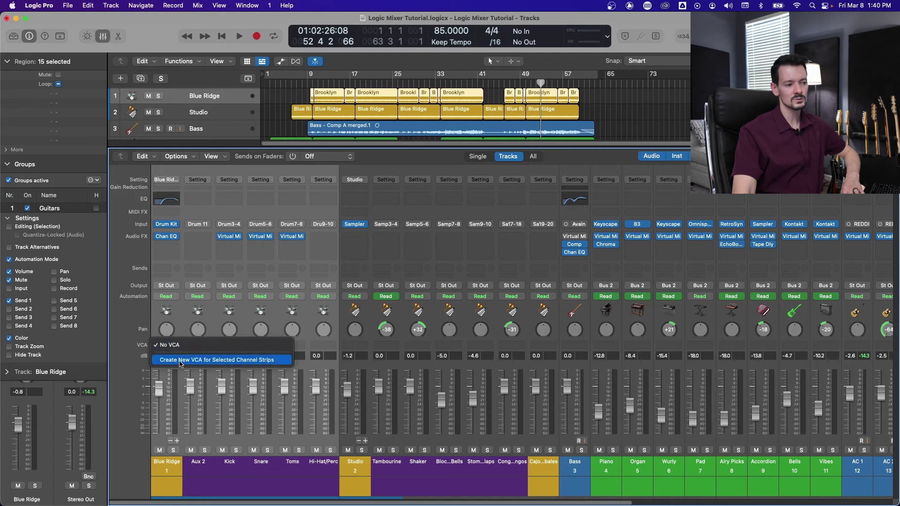
click(180, 360)
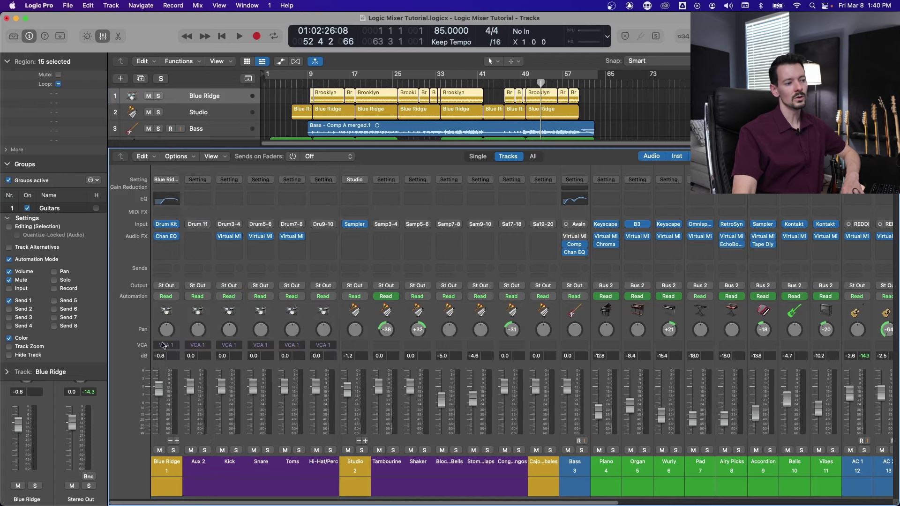
Rename the new VCA channel strip at the end of the mixer as Drums
scroll(322, 494, right, 5)
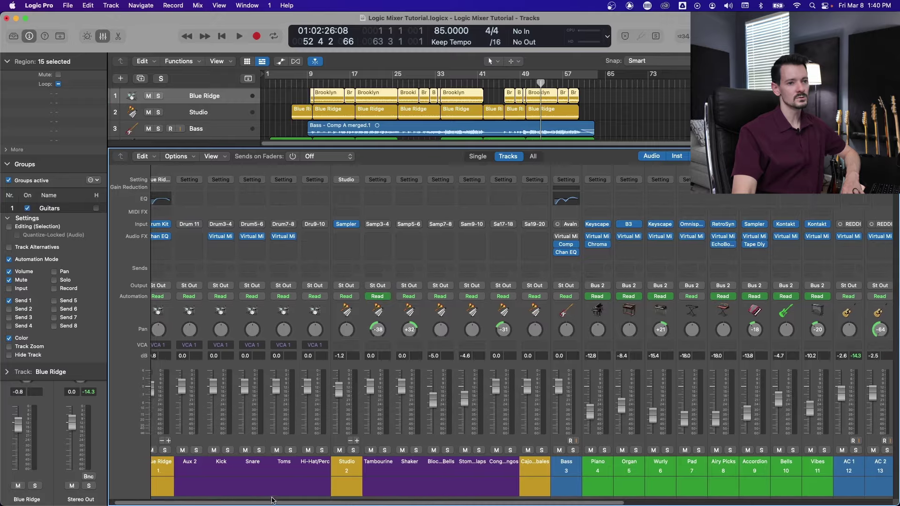
scroll(321, 493, right, 15)
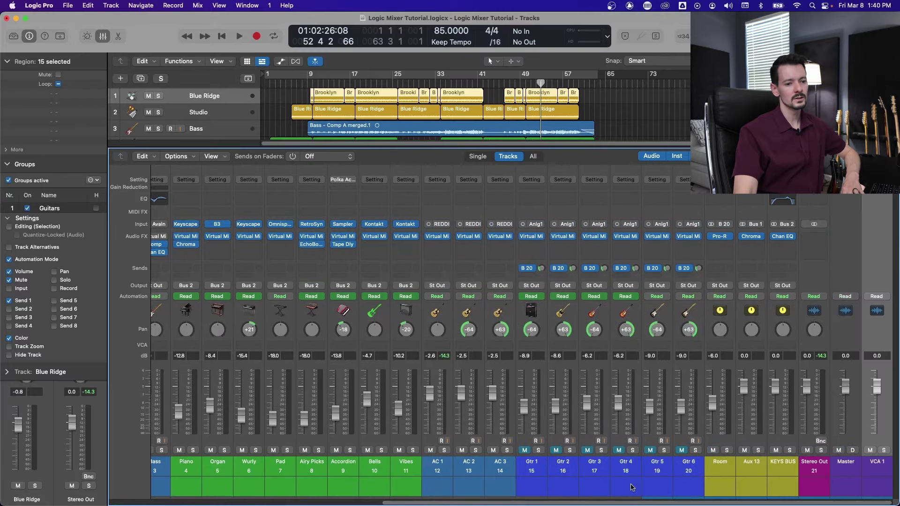
double_click(877, 462)
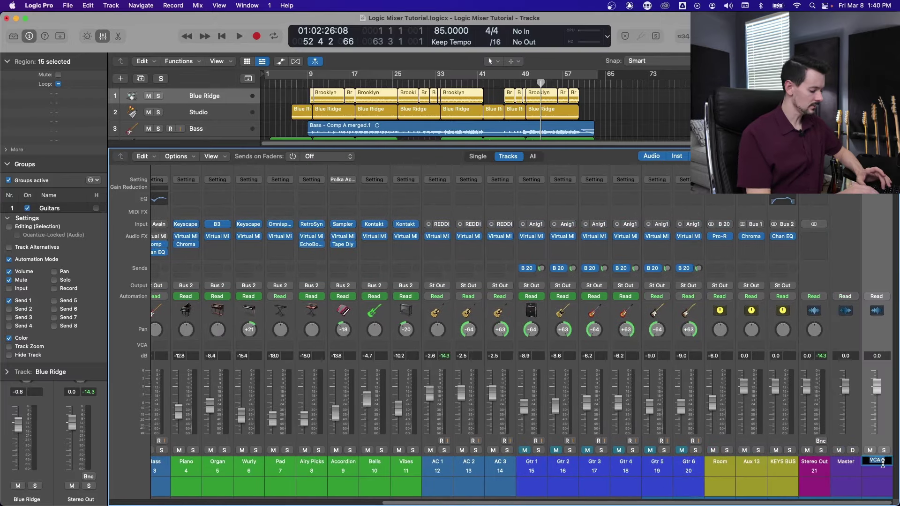
text(Drums)
key(Return)
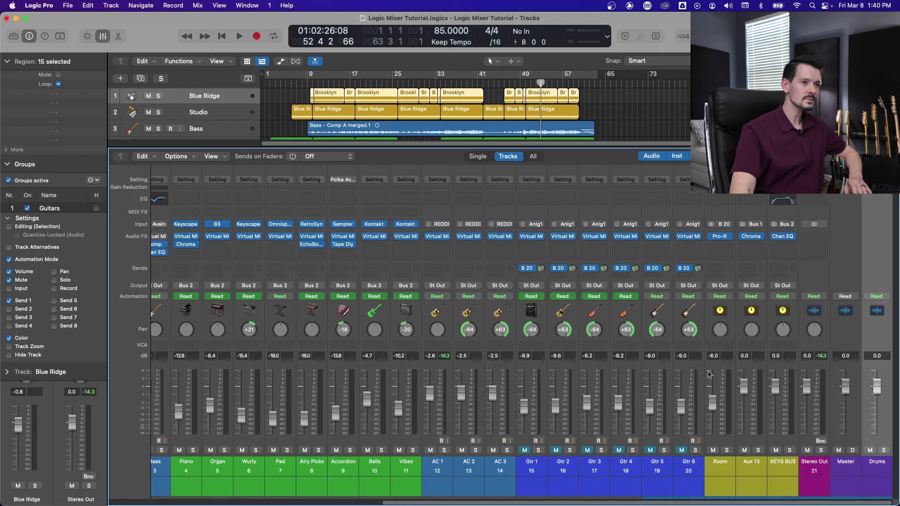
Solo all the drum channels from Blue Ridge through Hi-Hat/Perc
click(158, 96)
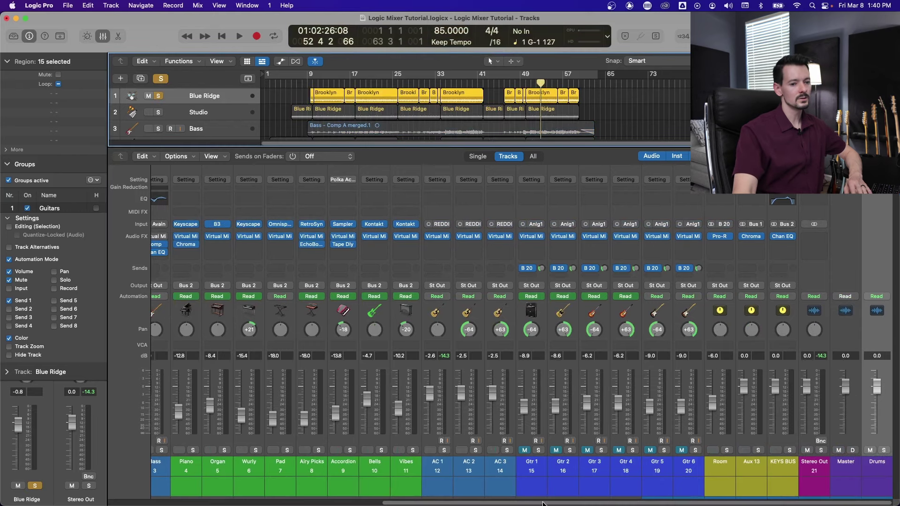
drag(543, 503, 234, 501)
click(204, 450)
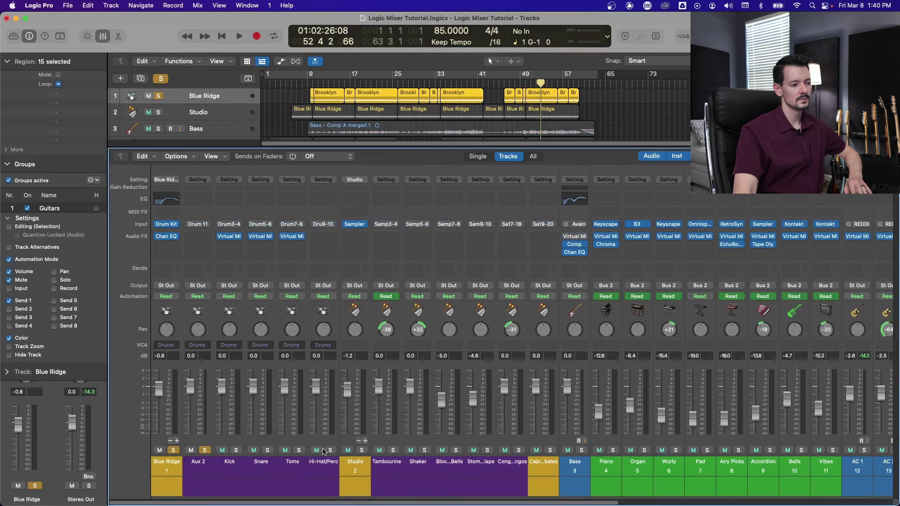
drag(238, 452, 330, 451)
Play from about bar 20 while lowering the Drums VCA fader to -12.0 dB and raising it to about -0.3 dB, and stop playback
double_click(371, 83)
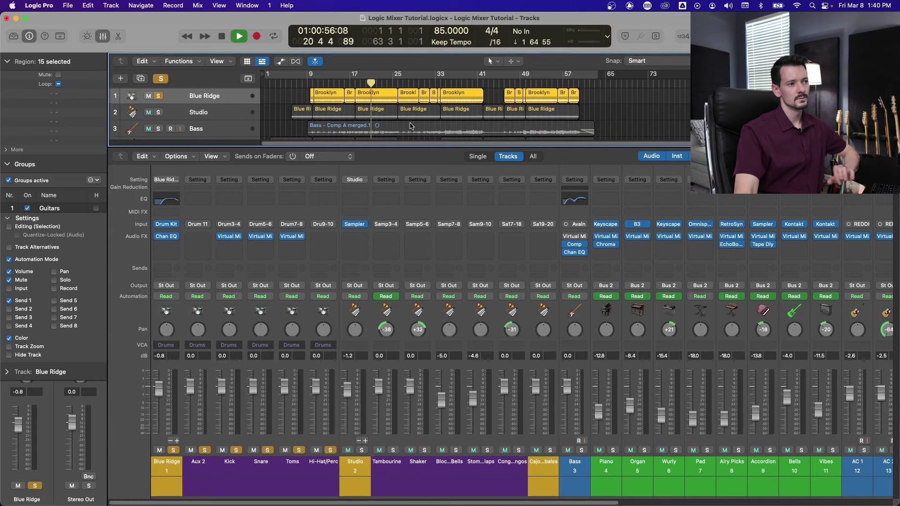
drag(398, 504, 666, 505)
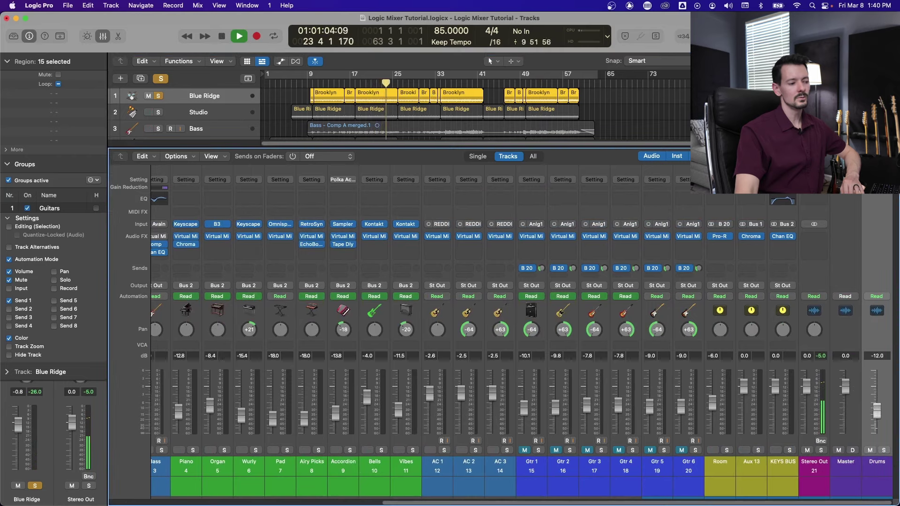
mouse_move(469, 504)
mouse_down()
mouse_move(197, 504)
mouse_move(473, 504)
mouse_up()
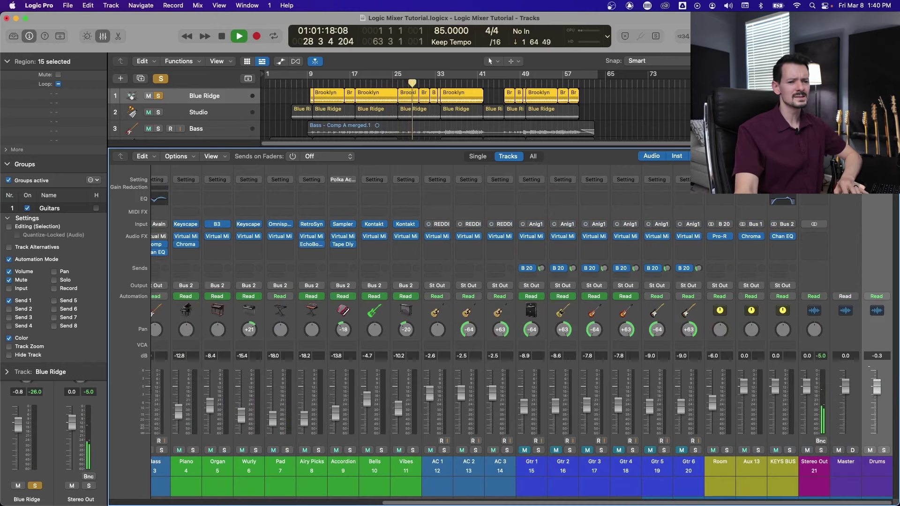
key(space)
mouse_move(788, 504)
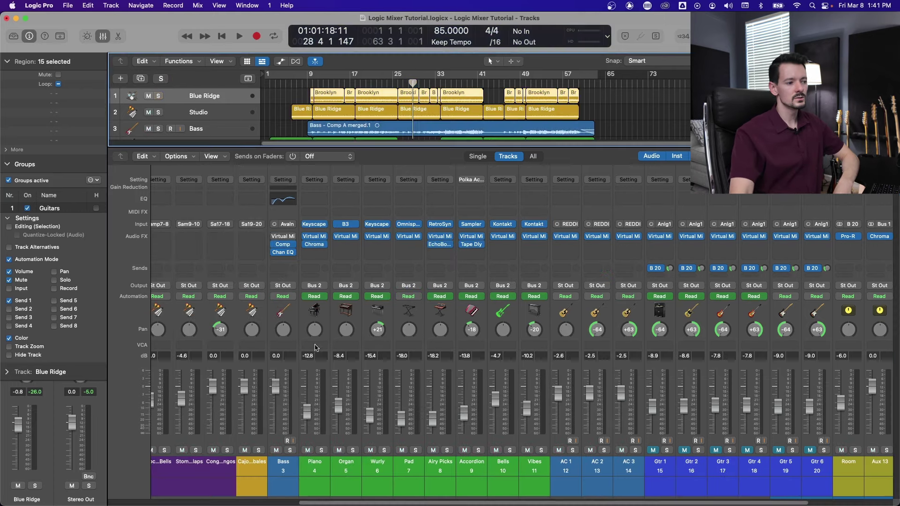
Lower the Bass channel's volume fader to about -4.1 dB and solo the channel
click(312, 363)
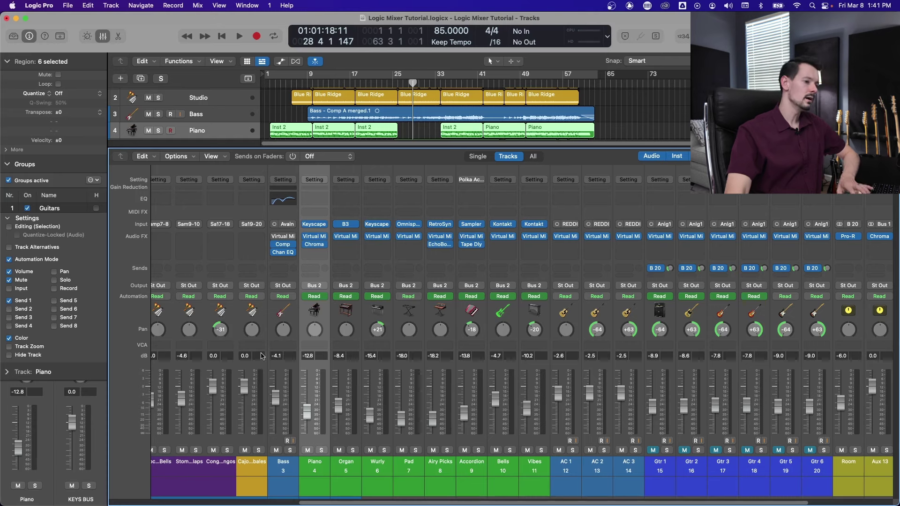
click(290, 450)
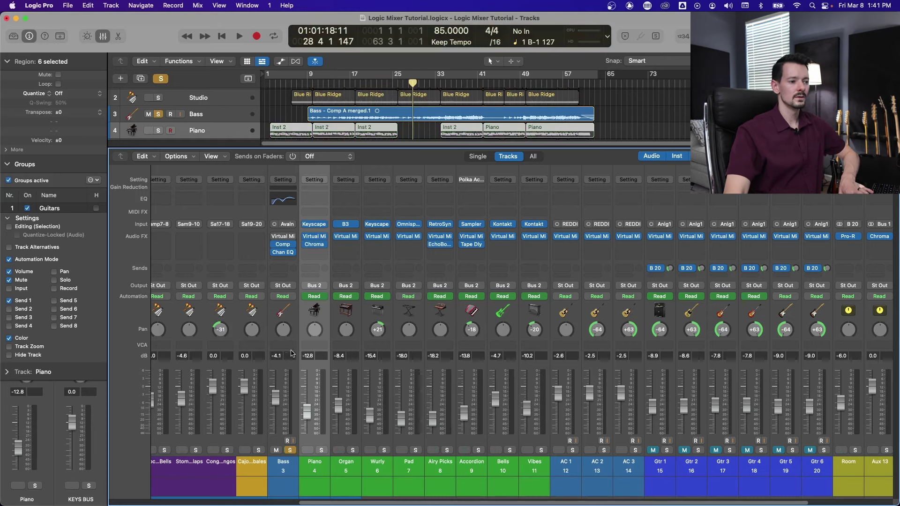
Play the soloed Bass from bar 20 while raising its volume fader to 0.0 dB, and stop playback
click(366, 83)
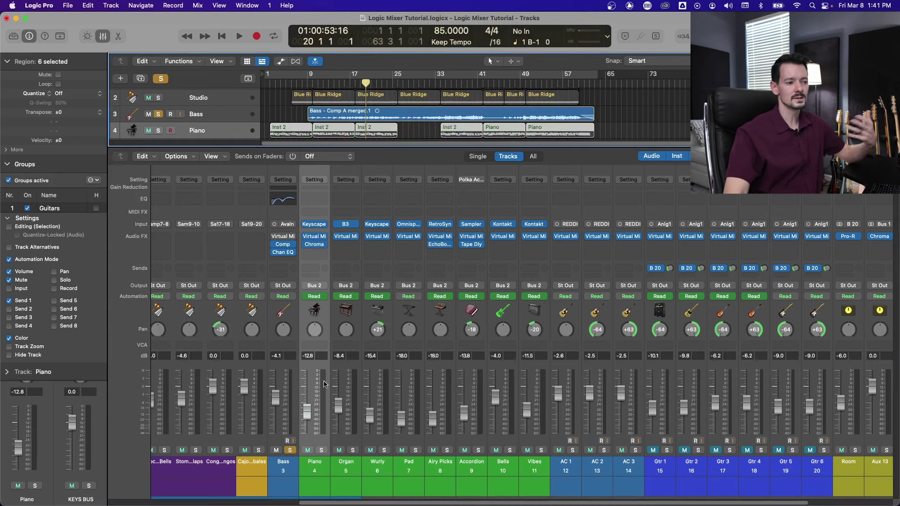
key(space)
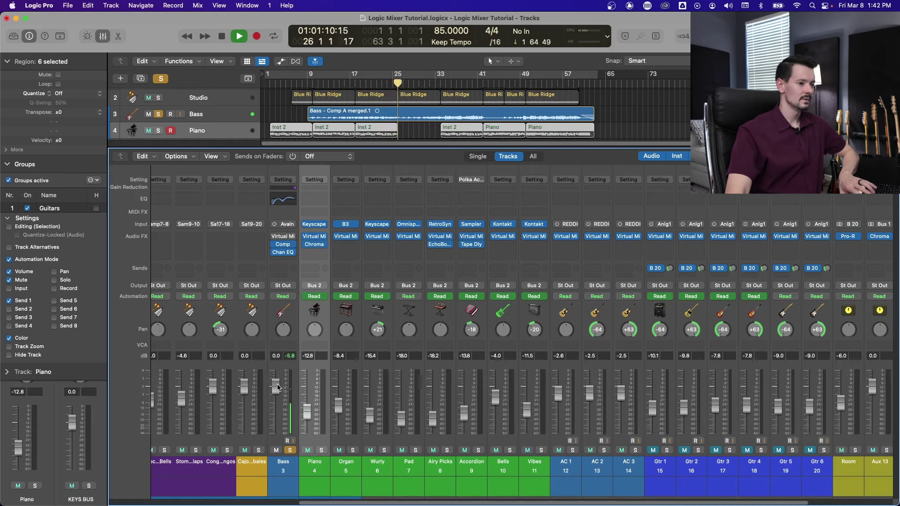
key(space)
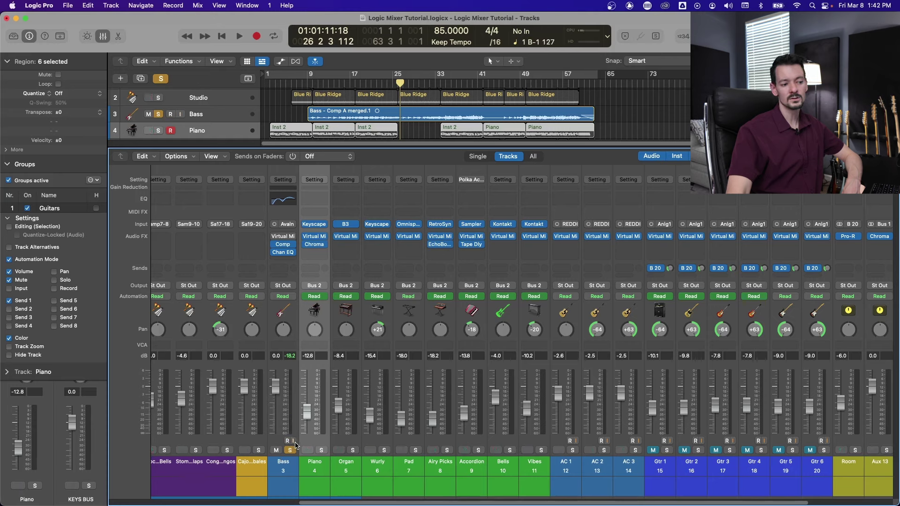
Turn the Bass channel's solo off and on again
click(291, 451)
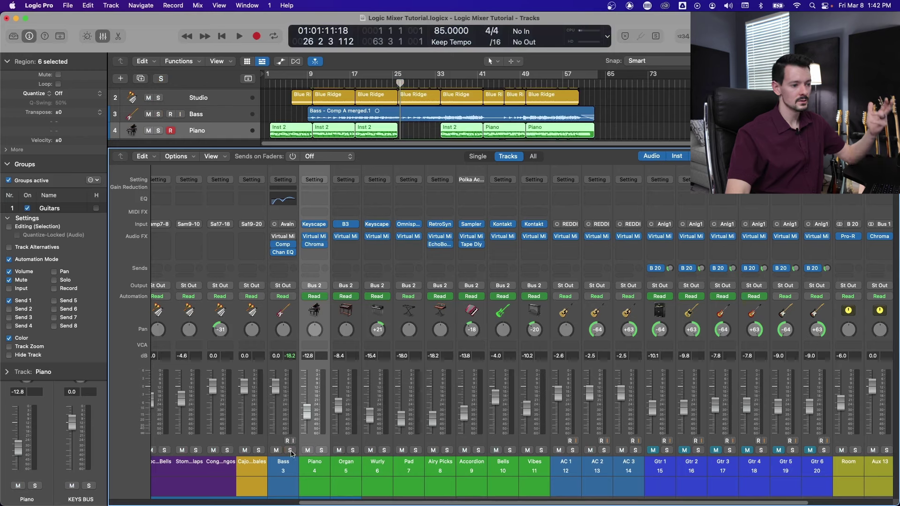
click(291, 451)
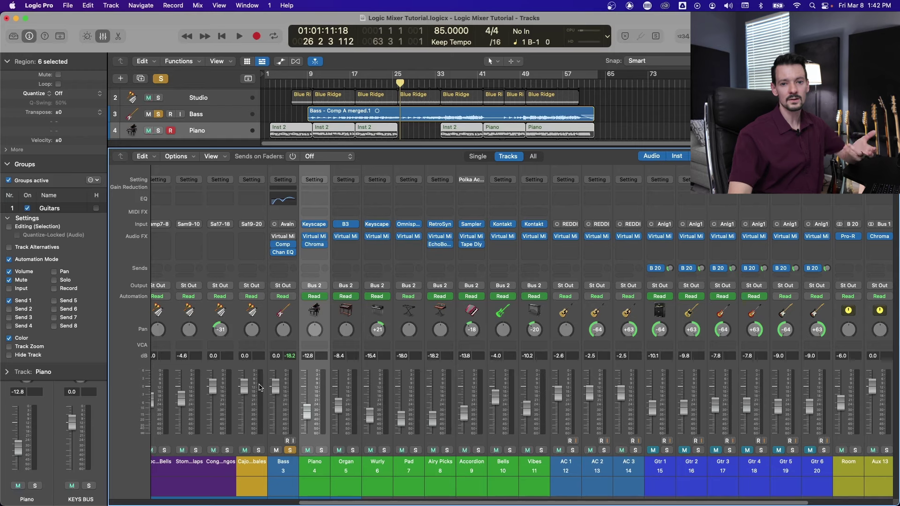
Play the song from about bar 34 while turning the Bass channel's solo off, on and off again, and stop playback
click(446, 123)
key(space)
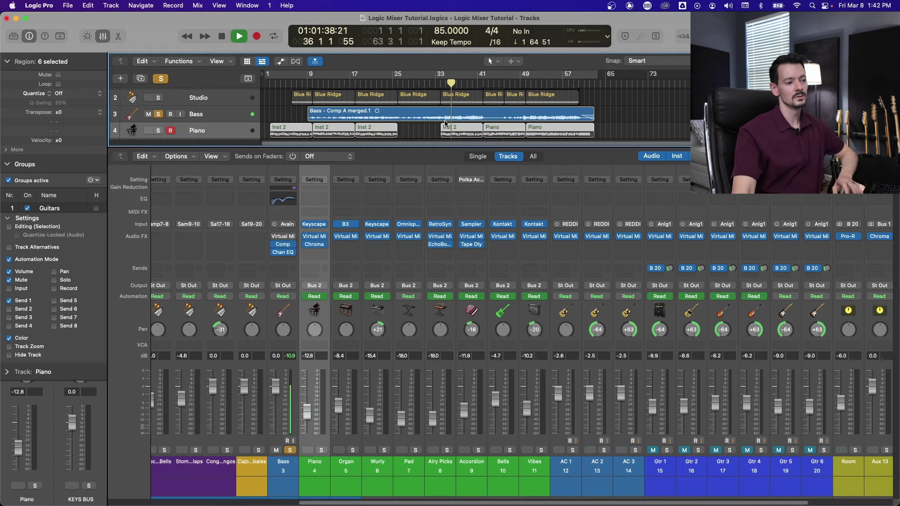
click(291, 450)
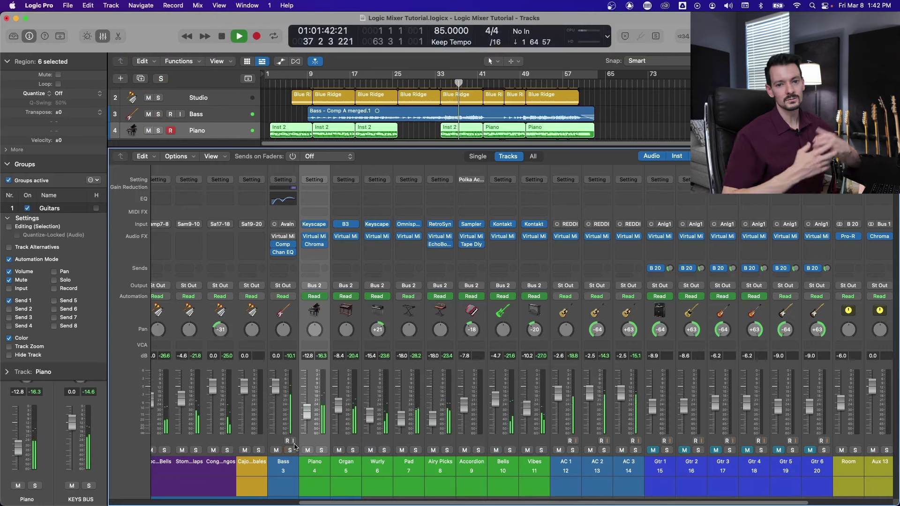
click(290, 451)
click(321, 450)
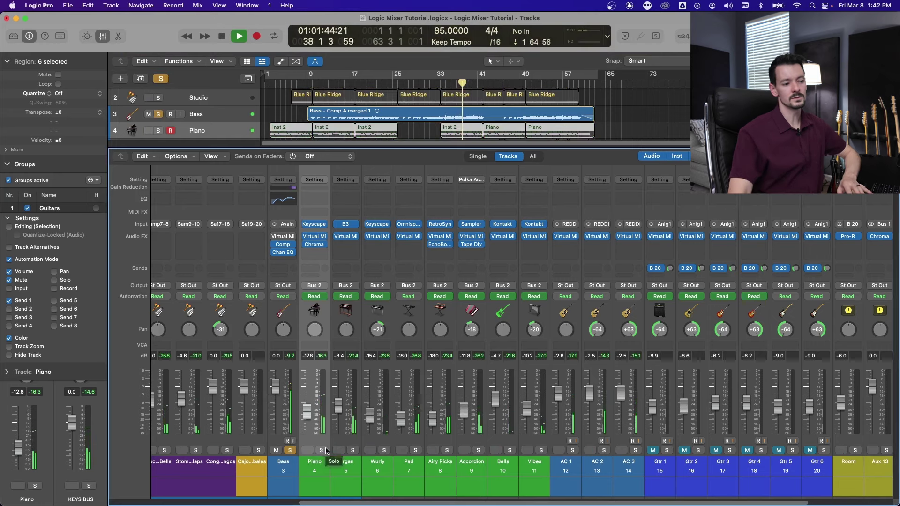
click(354, 450)
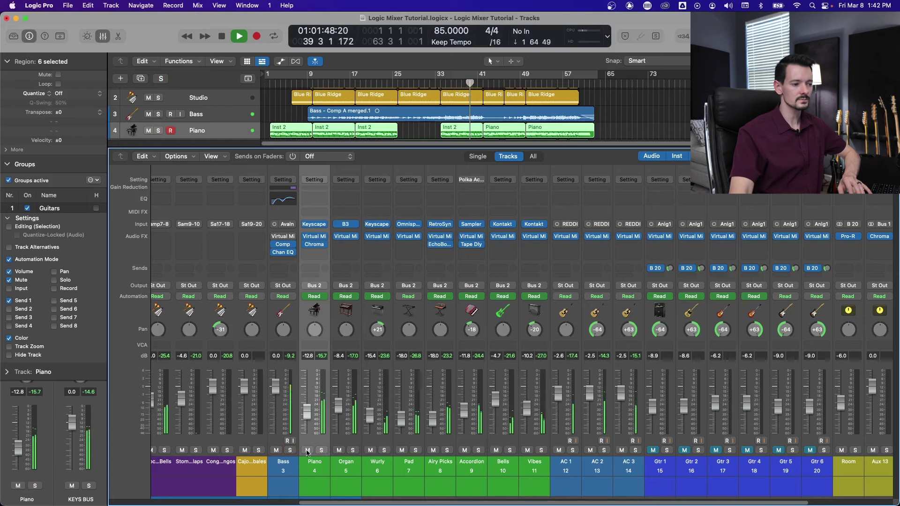
key(space)
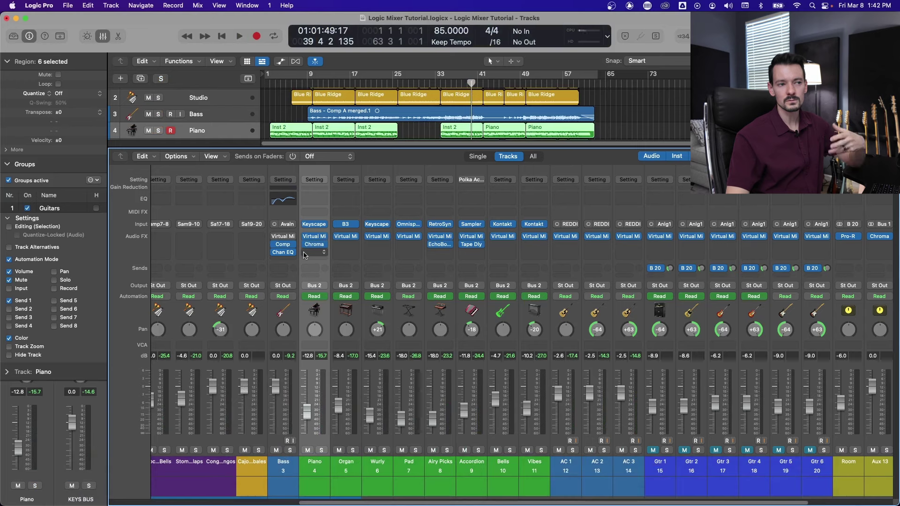
Resume playback, mute the Bass and the Piano through Bells channels, unmute them all, and stop playback
key(space)
click(276, 450)
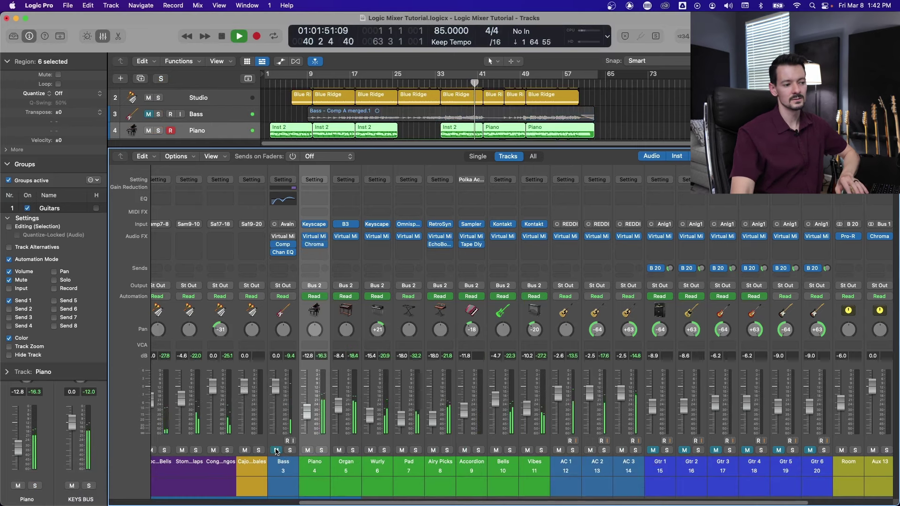
drag(308, 450, 495, 450)
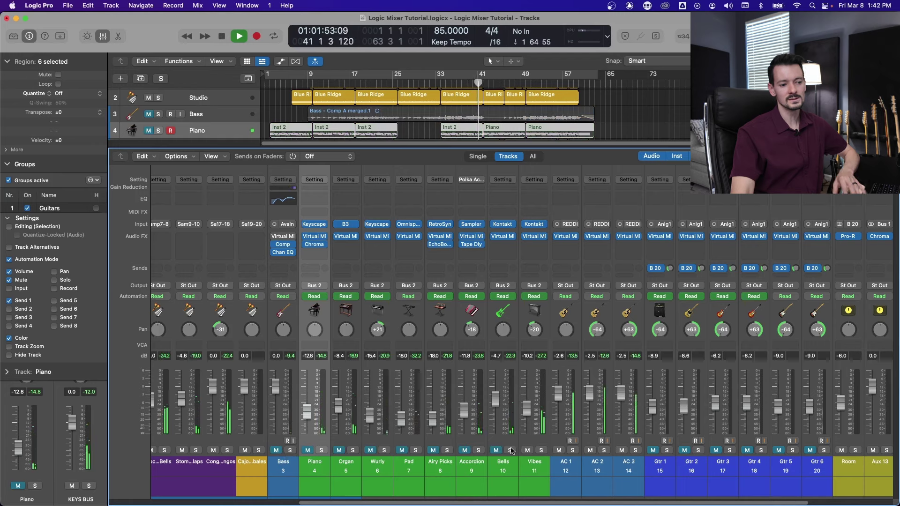
drag(496, 450, 284, 450)
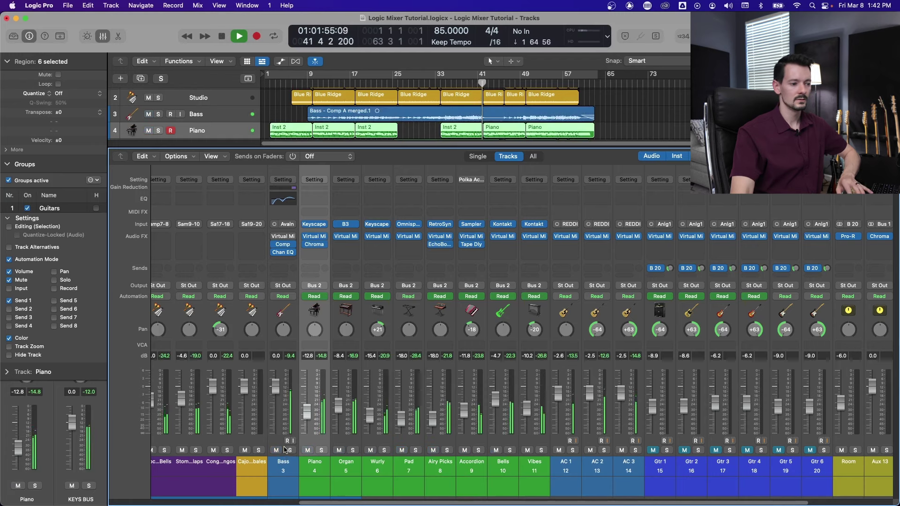
key(space)
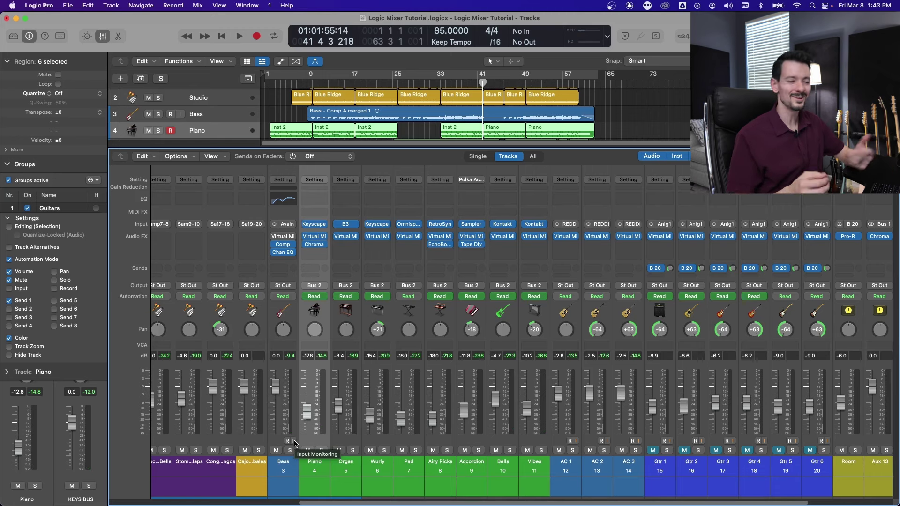
Rename the Piano channel as Keys
double_click(320, 463)
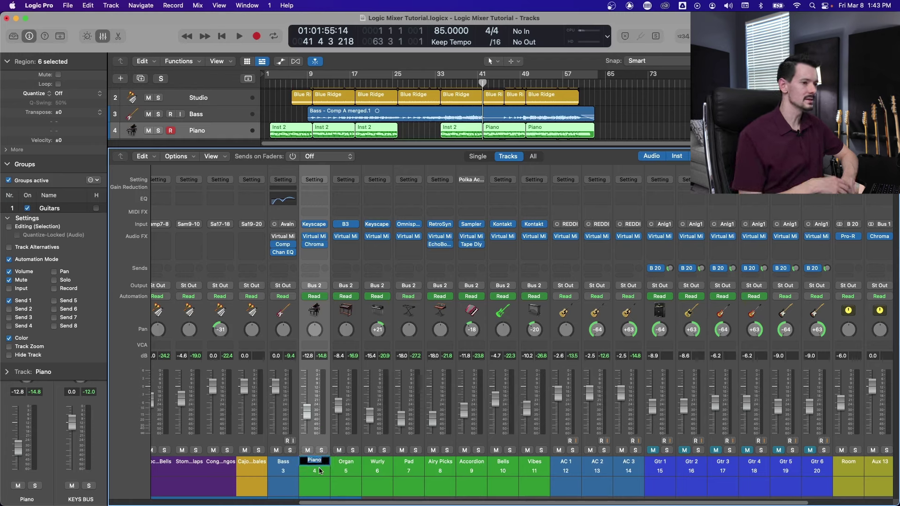
text(LES)
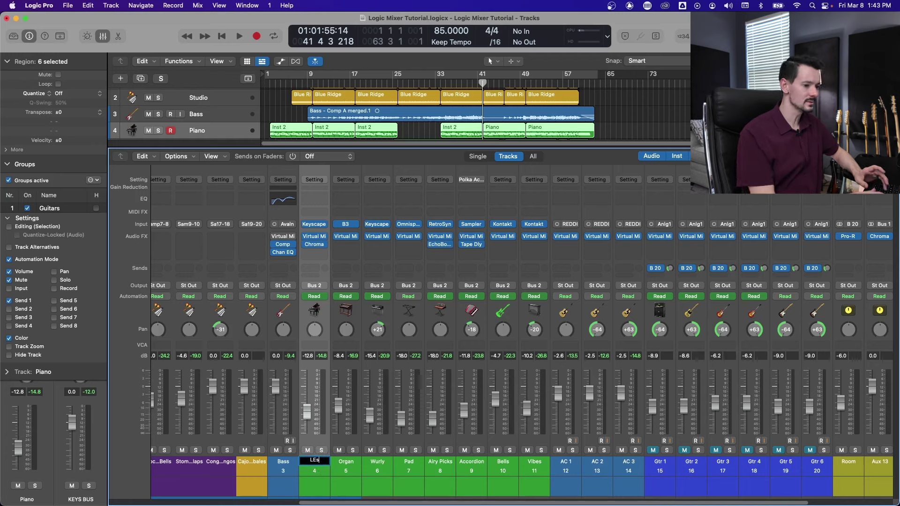
key(BackSpace)
key(BackSpace)
text(Keys)
key(Return)
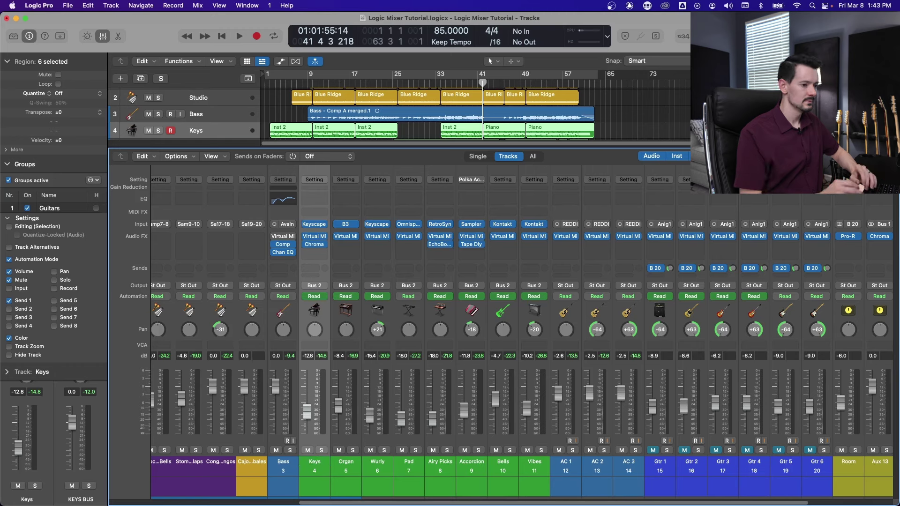
Hide the Track Number component on the mixer's channel strips
right_click(319, 474)
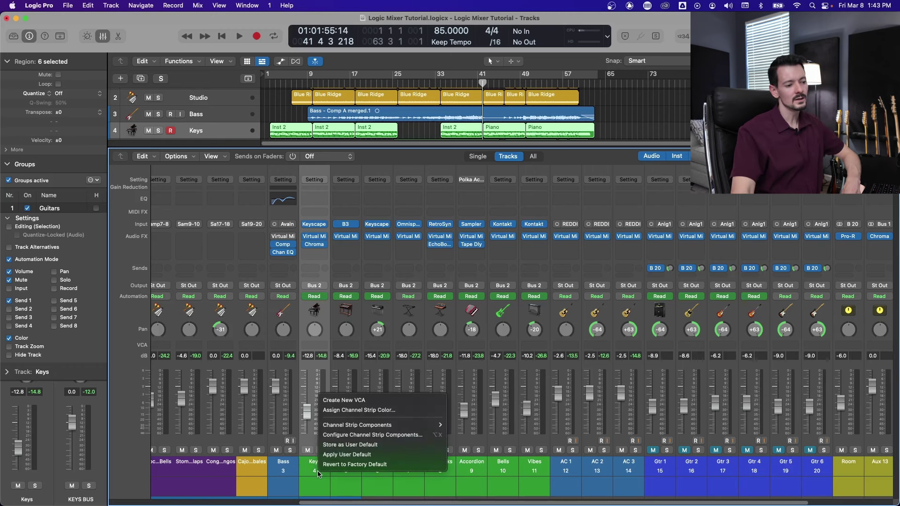
click(319, 463)
right_click(316, 440)
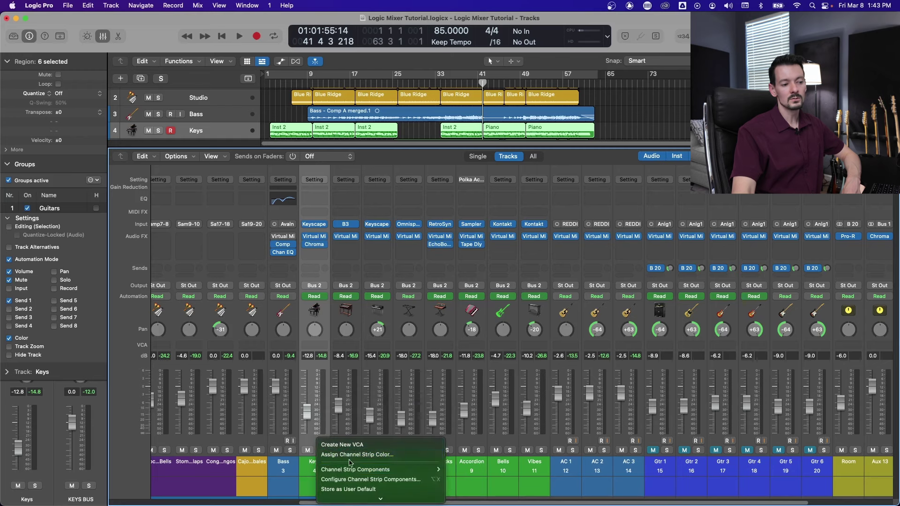
mouse_move(365, 469)
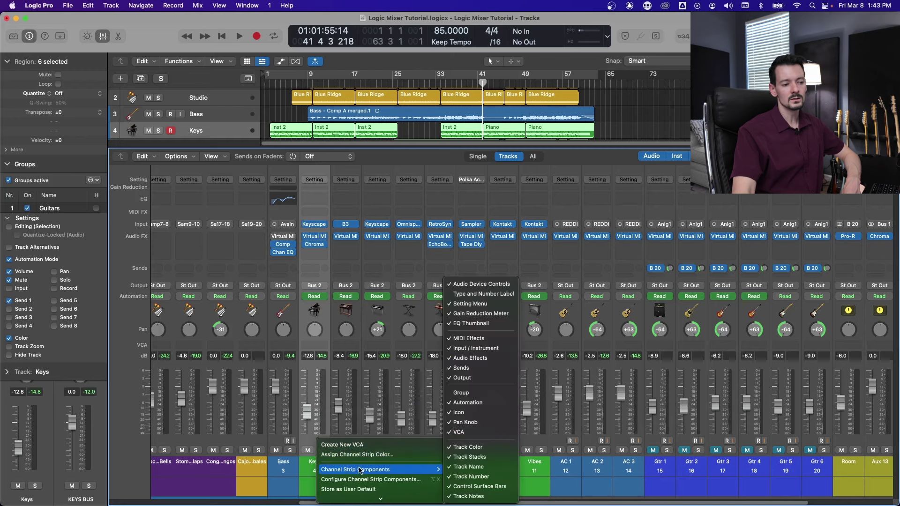
click(495, 477)
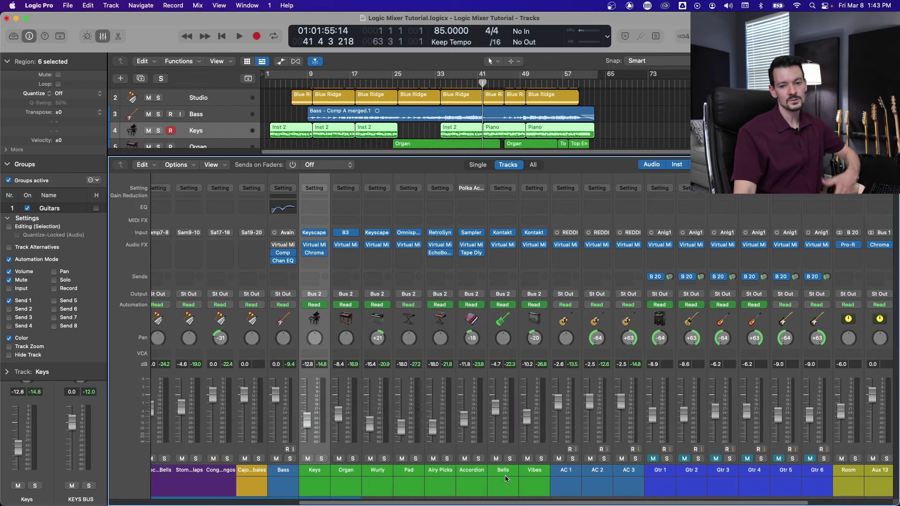
Add the track note "Hofner" to the Bass channel
right_click(287, 487)
click(275, 483)
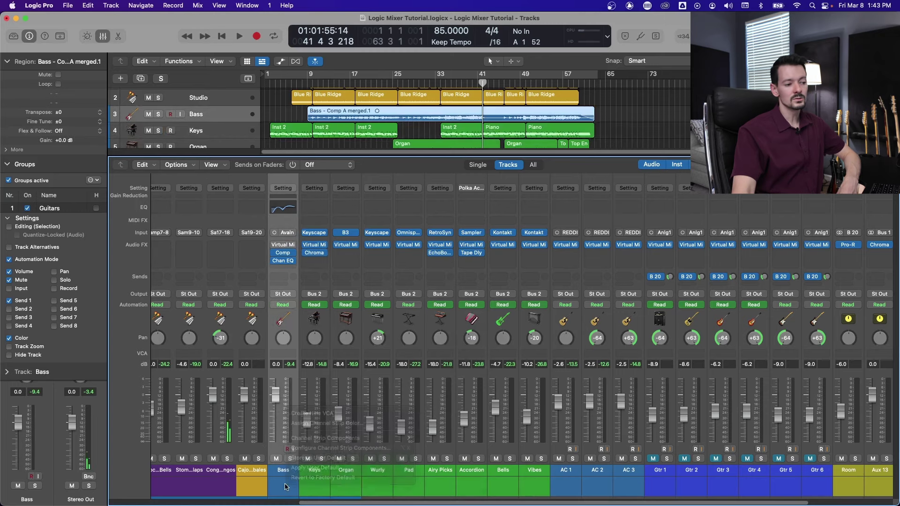
double_click(286, 484)
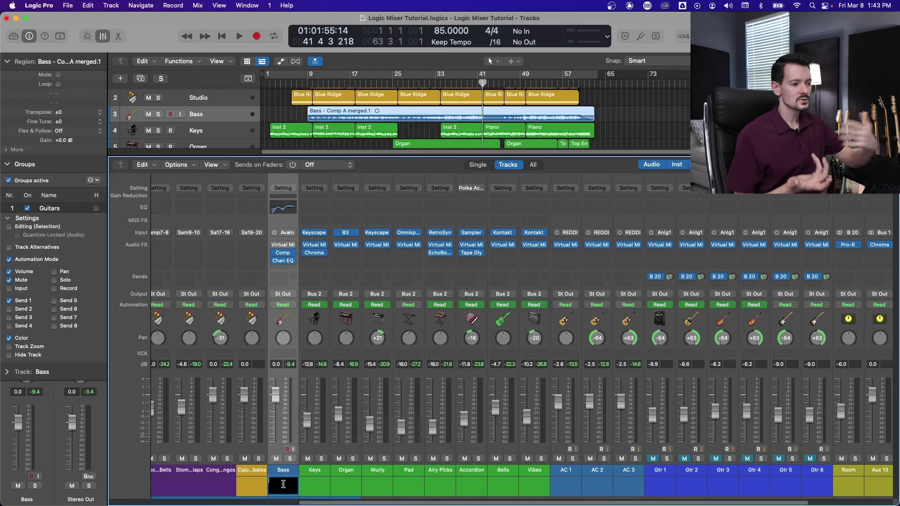
text(Ho)
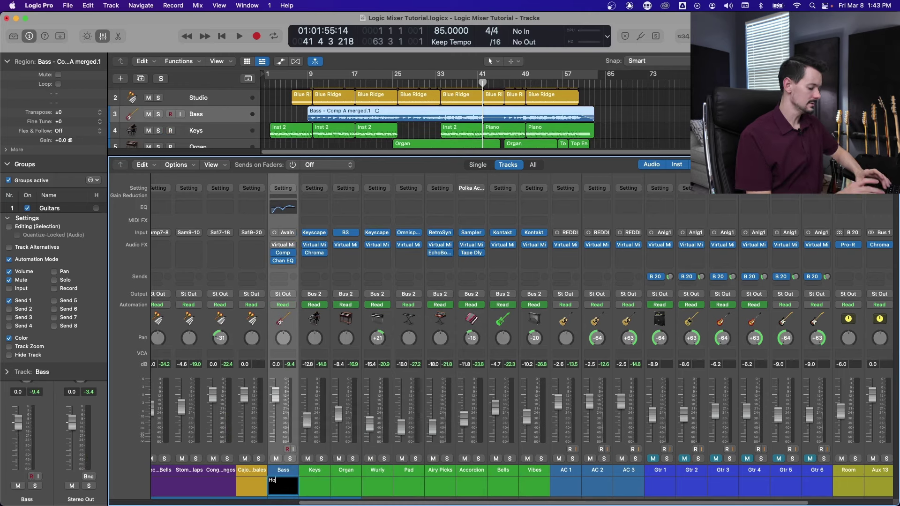
text(fner)
key(Return)
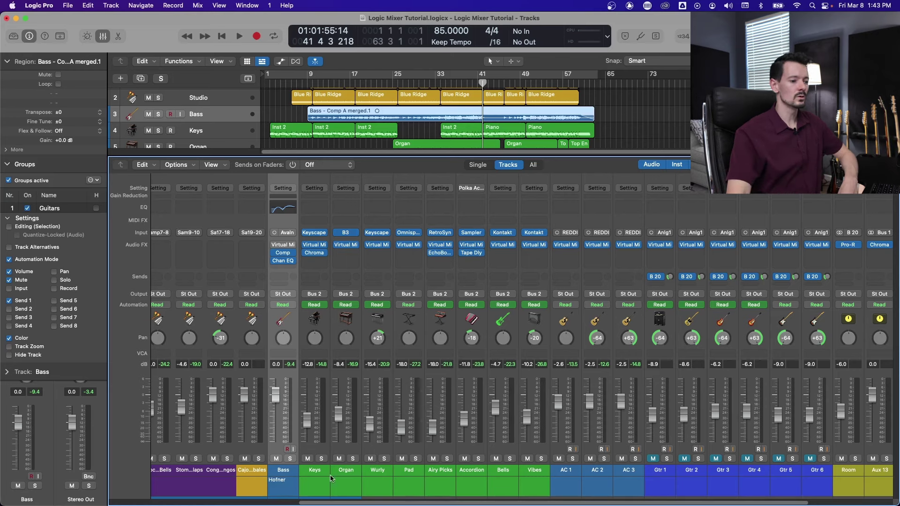
Add the track note "Fix This" to the Keys channel
double_click(309, 478)
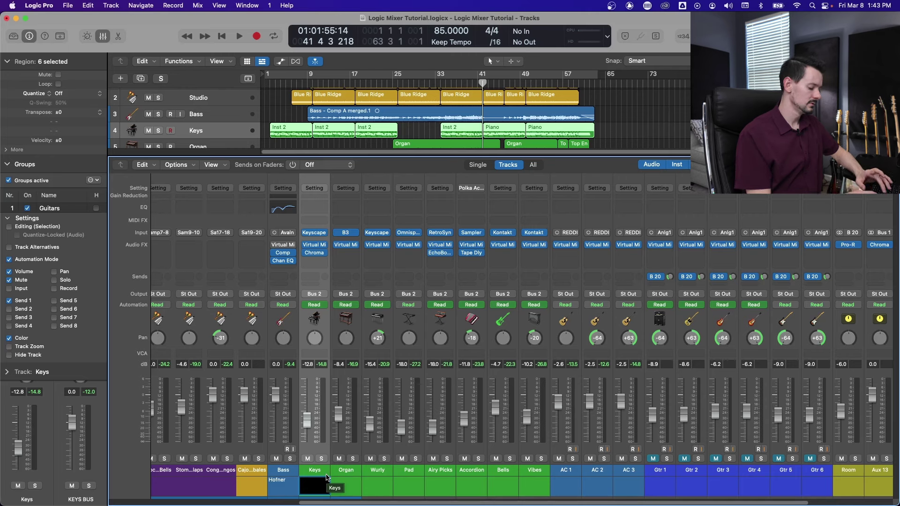
text(Fix This)
key(Return)
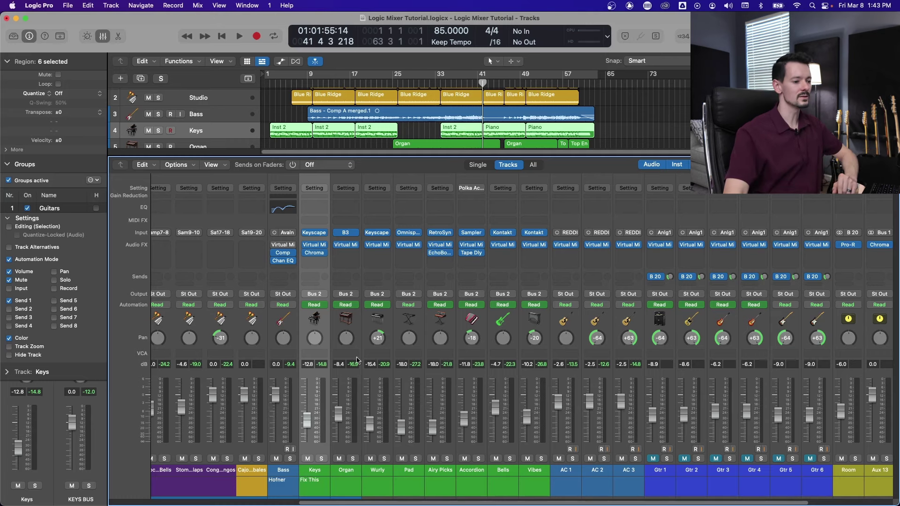
Hide the Track Notes and Control Surface Bars components on the mixer's channel strips
right_click(319, 490)
mouse_move(422, 444)
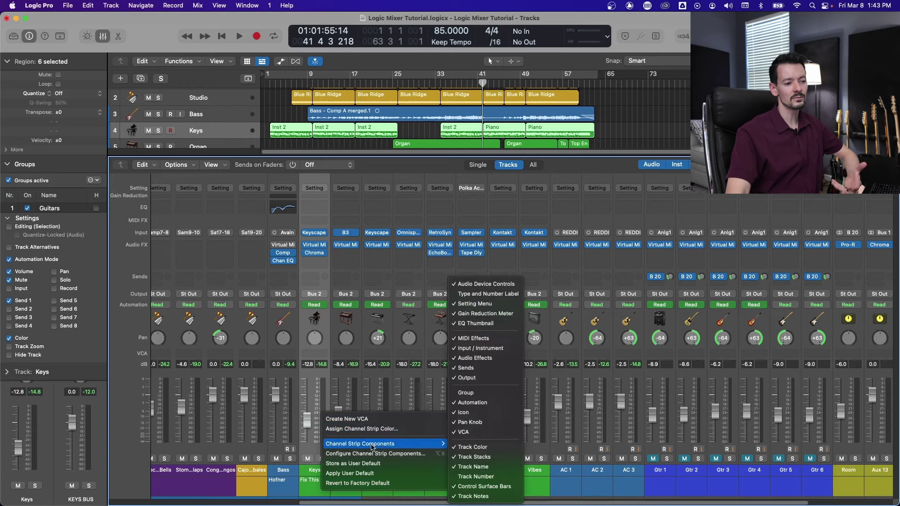
click(473, 495)
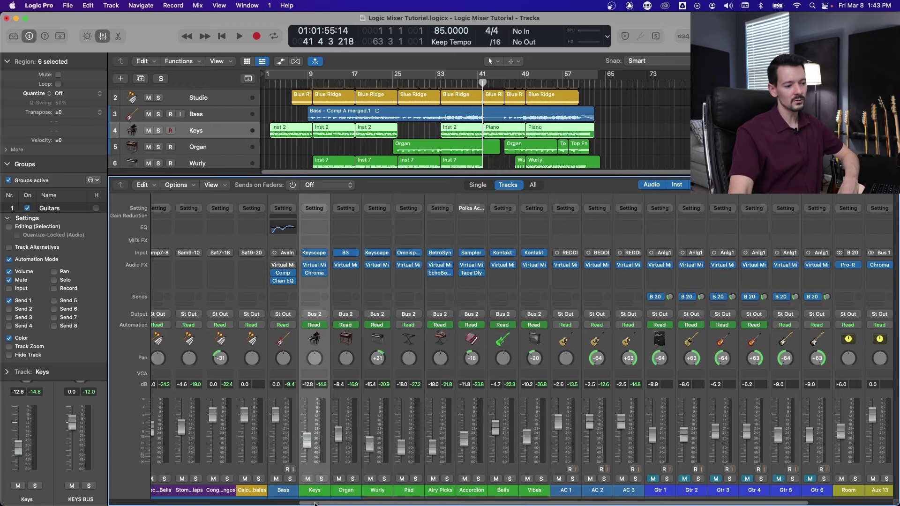
scroll(318, 500, left, 5)
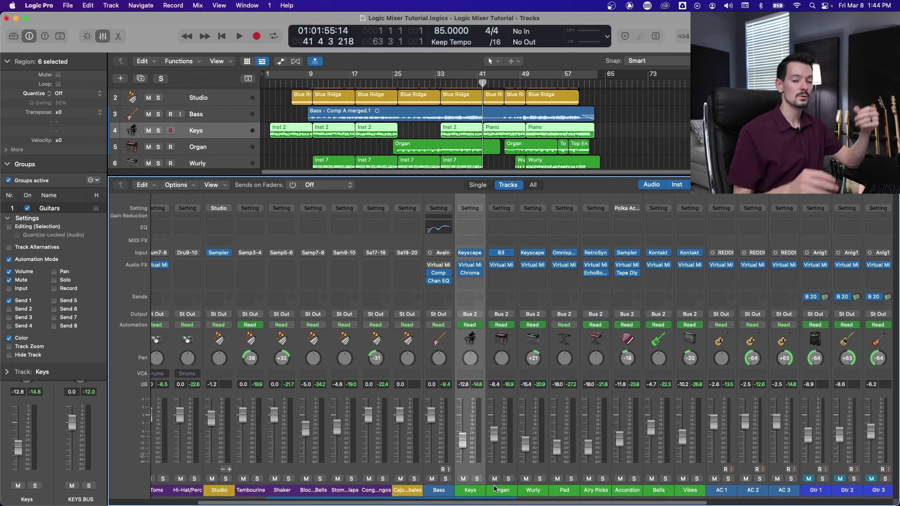
right_click(484, 358)
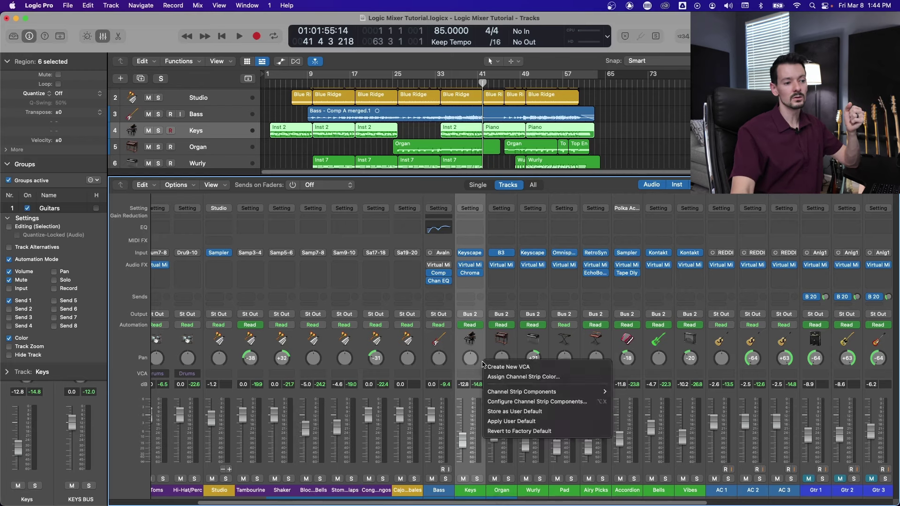
mouse_move(539, 392)
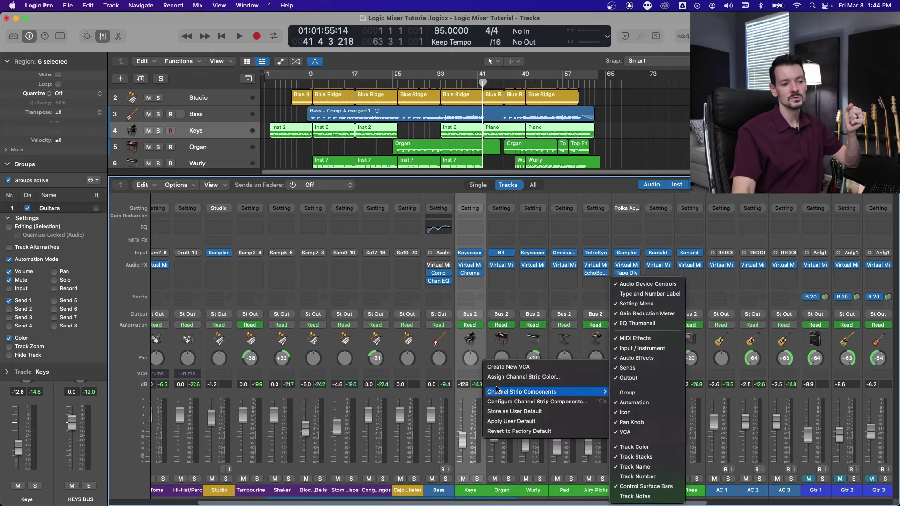
click(649, 487)
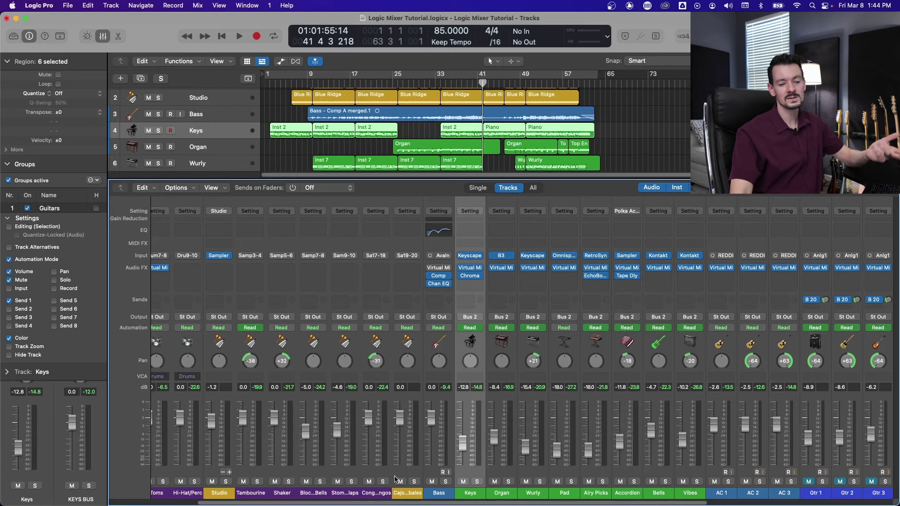
Turn on Sends on Faders for the Bus 20 → Room send and check its bus choices
scroll(300, 398, right, 7)
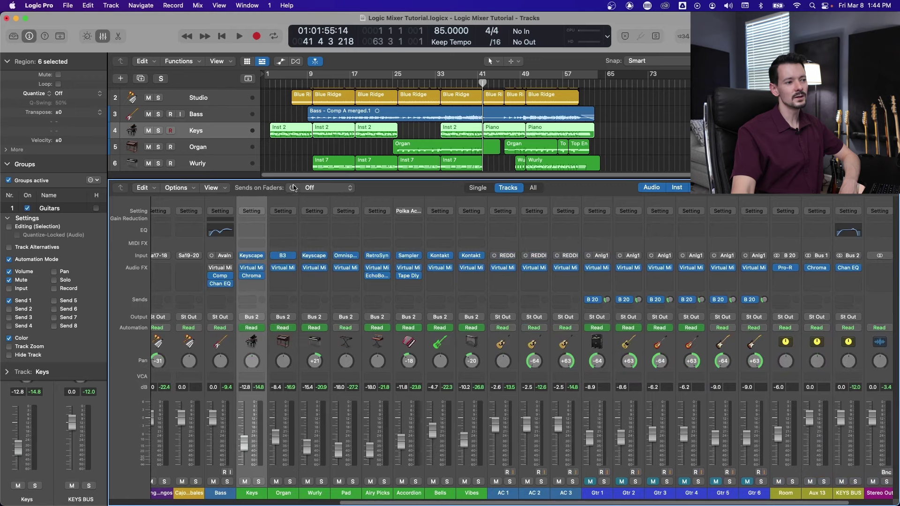
scroll(406, 503, right, 1)
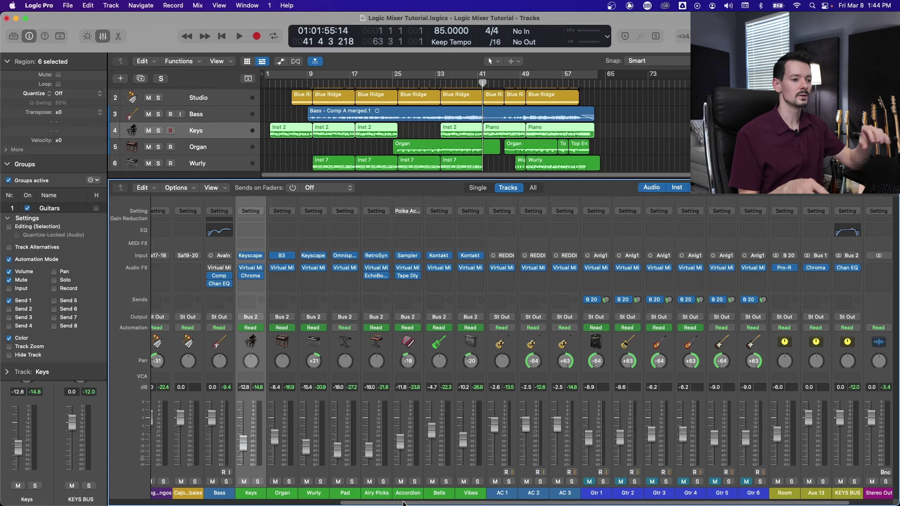
drag(448, 503, 366, 425)
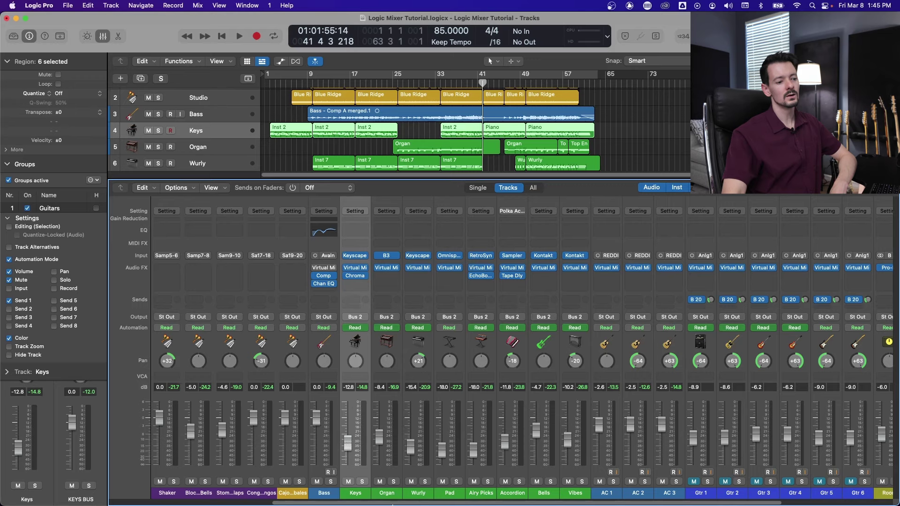
drag(394, 504, 482, 503)
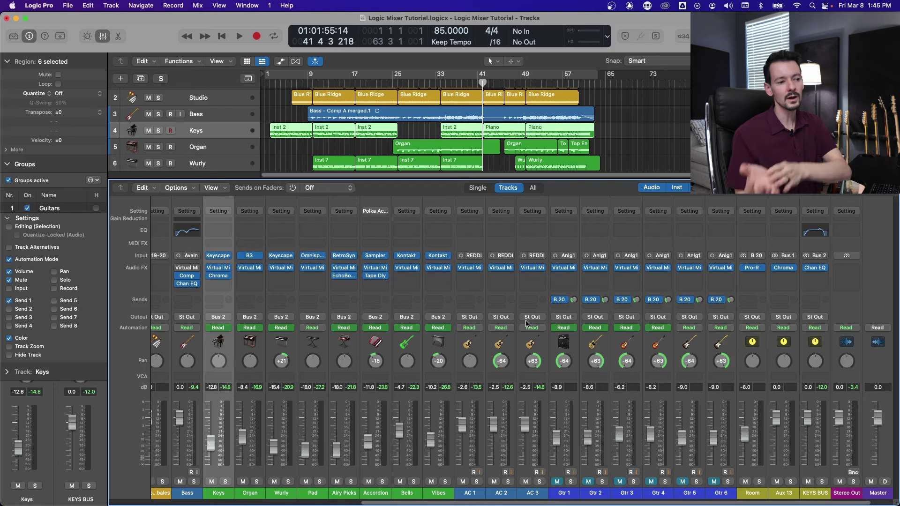
click(293, 188)
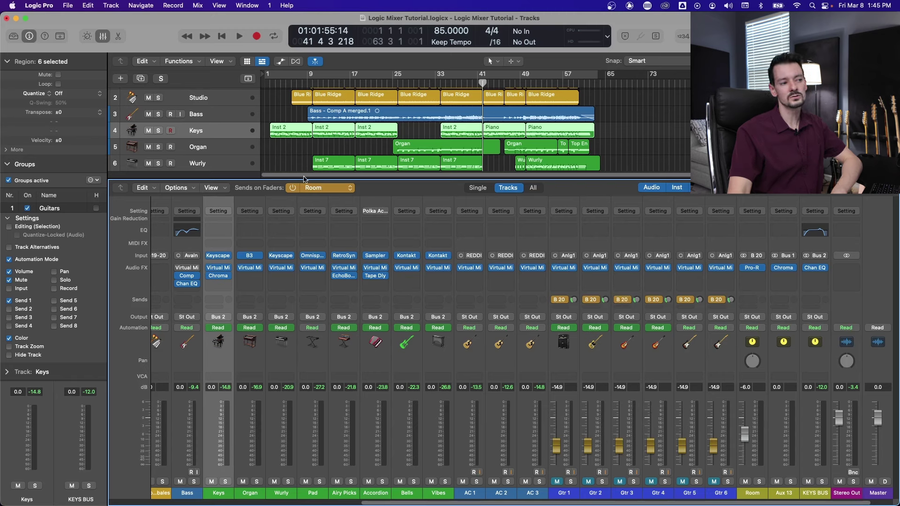
click(328, 190)
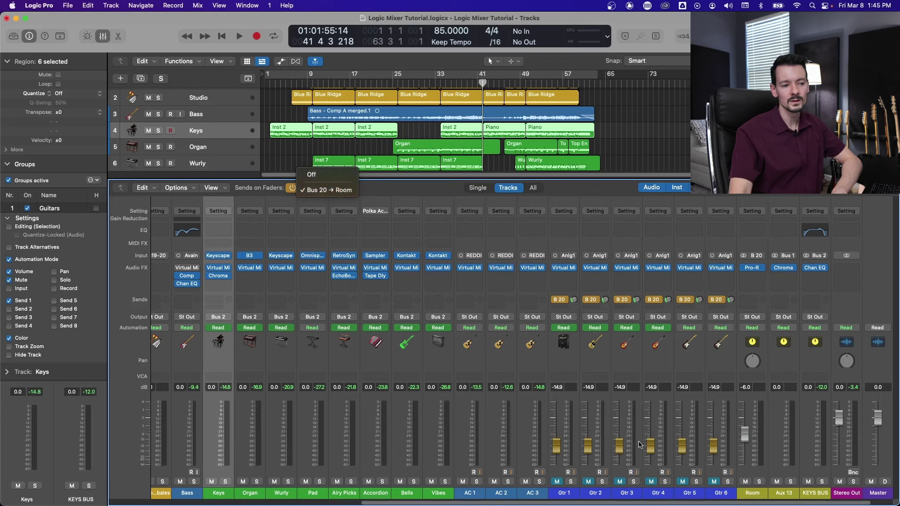
click(587, 445)
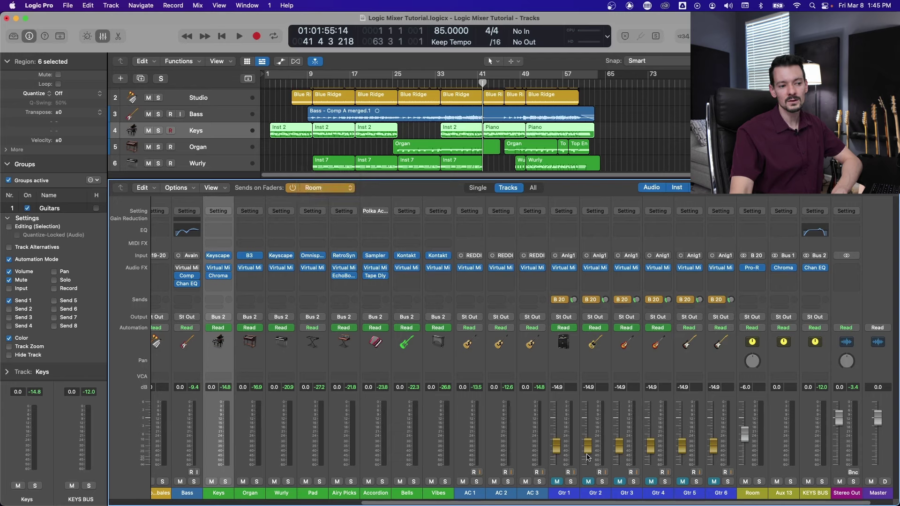
Raise the Room send levels of Gtr 1 to Gtr 6 to -2.3 dB and turn off Sends on Faders
drag(587, 457, 587, 423)
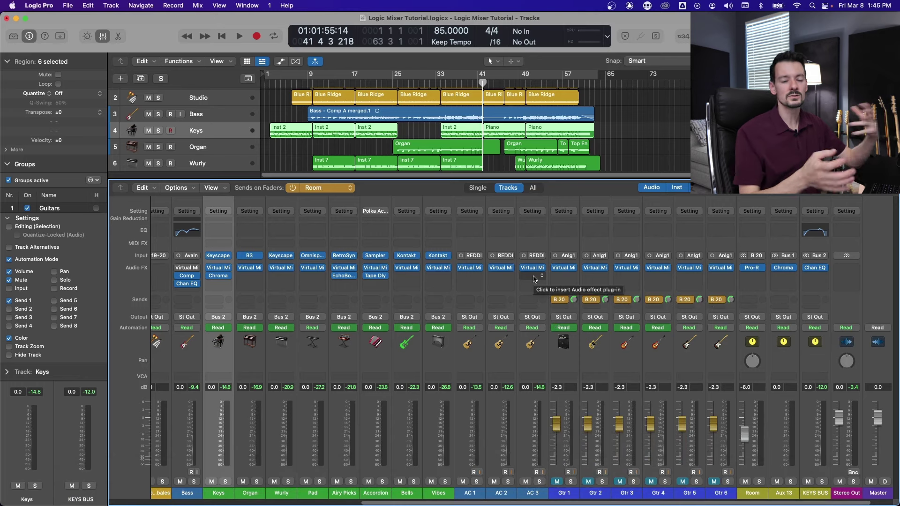
click(292, 188)
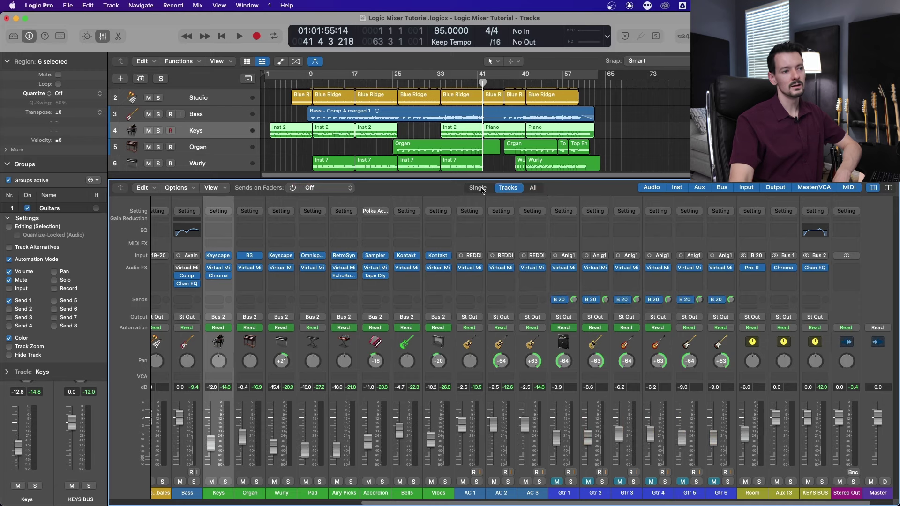
Switch the mixer to the Single view and add a Bus 8 send to the Keys channel
click(481, 188)
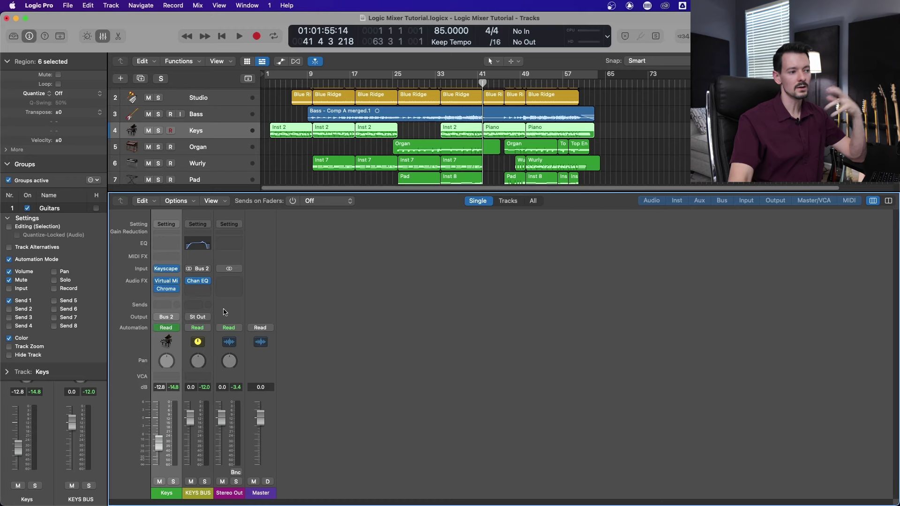
click(176, 305)
mouse_move(181, 320)
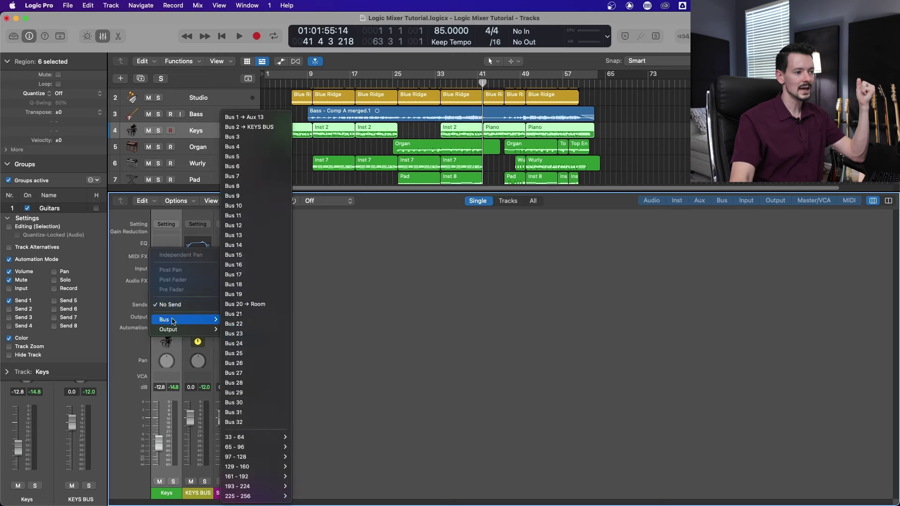
click(275, 185)
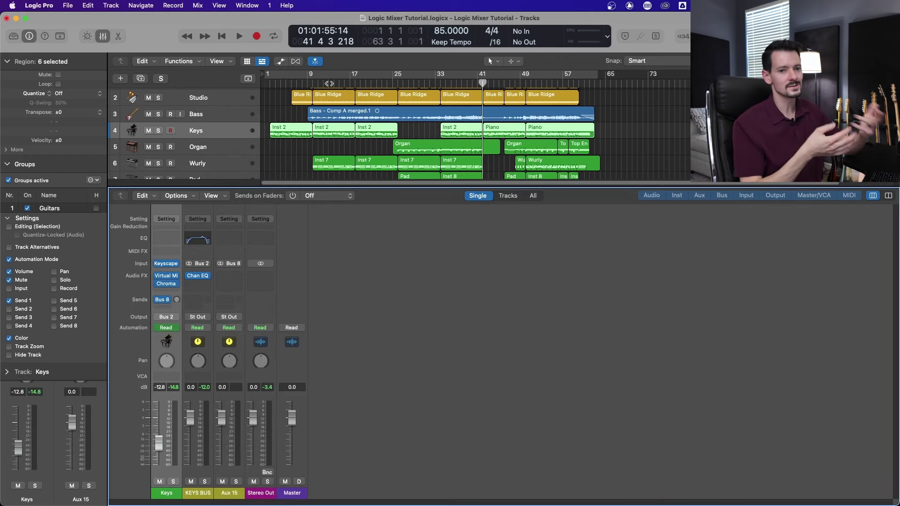
Show all channel strips in the mixer and examine the Preview and Click channels
click(533, 196)
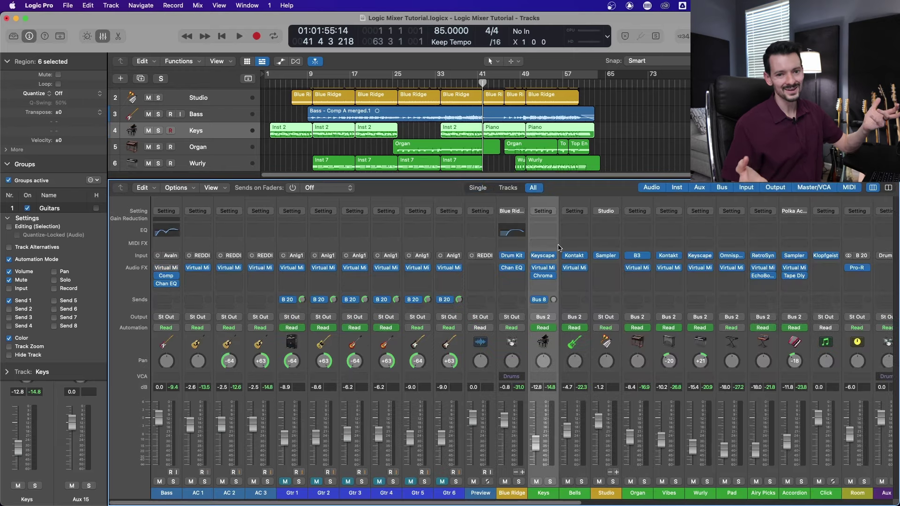
click(485, 342)
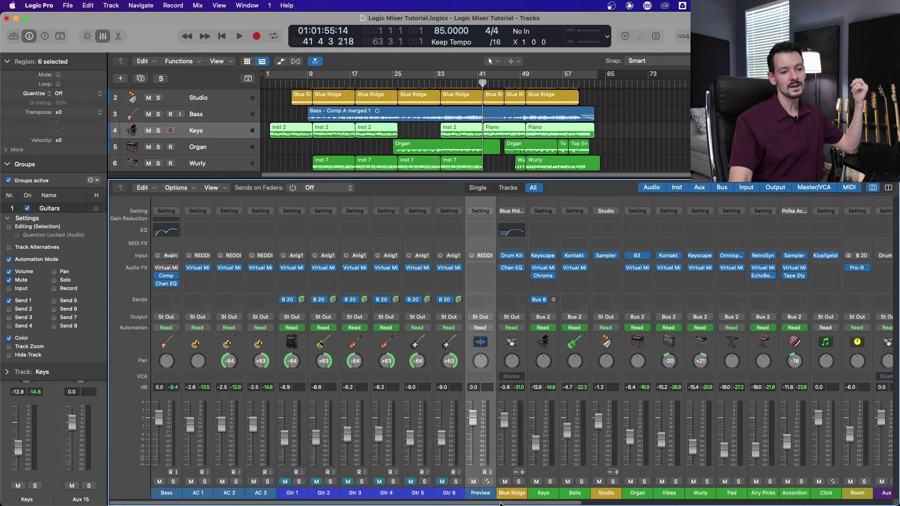
drag(502, 503, 651, 503)
click(580, 346)
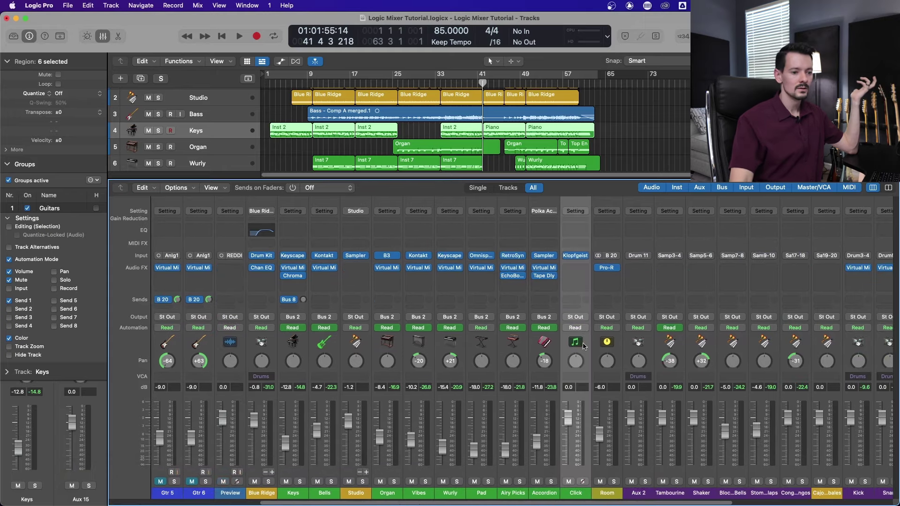
scroll(647, 502, left, 5)
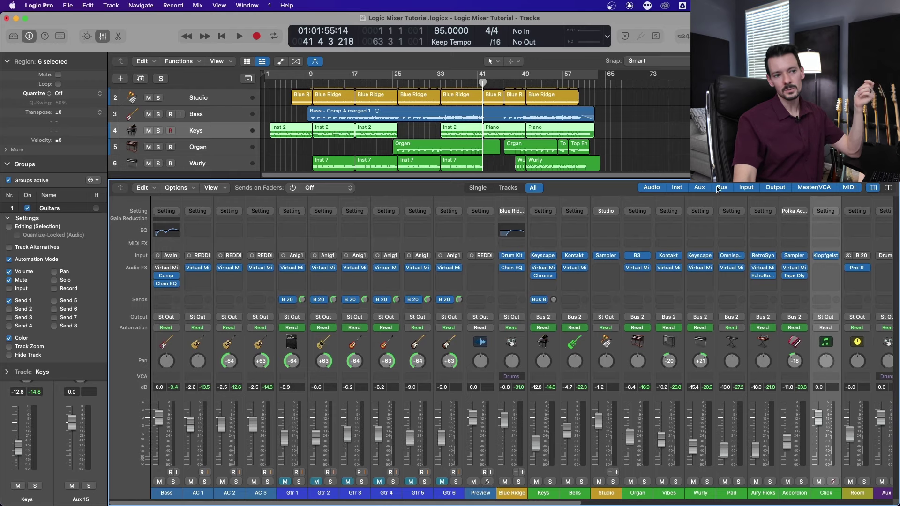
mouse_move(579, 502)
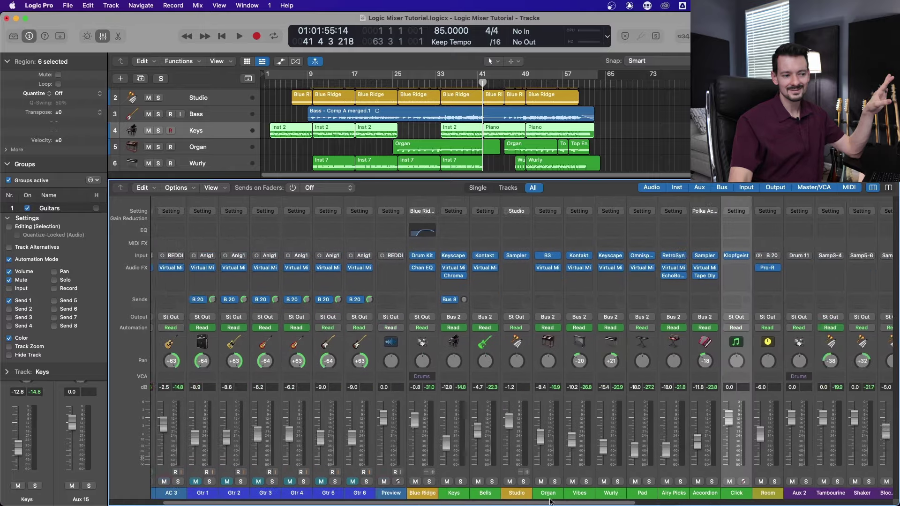
Filter the All view by hiding Audio, Instrument, Bus, Input, Output and Aux strips in turn, and restore all channel types
click(654, 188)
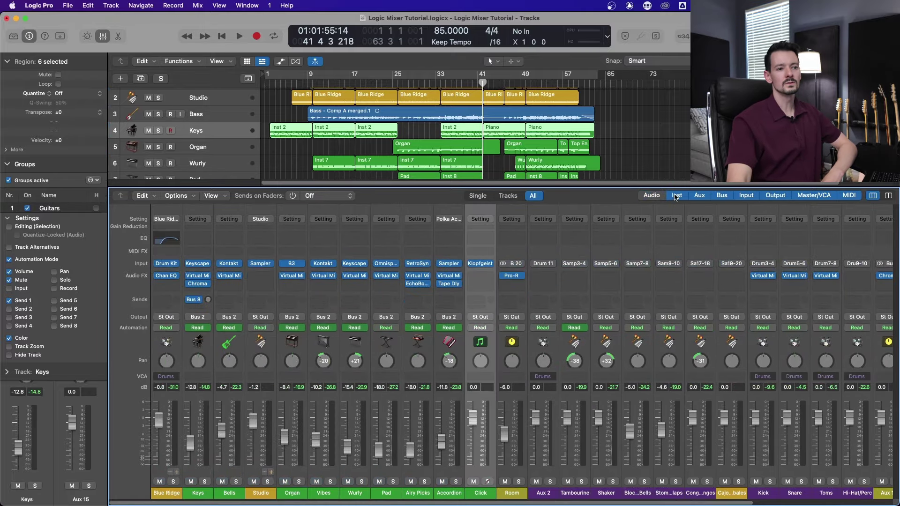
click(675, 196)
click(665, 218)
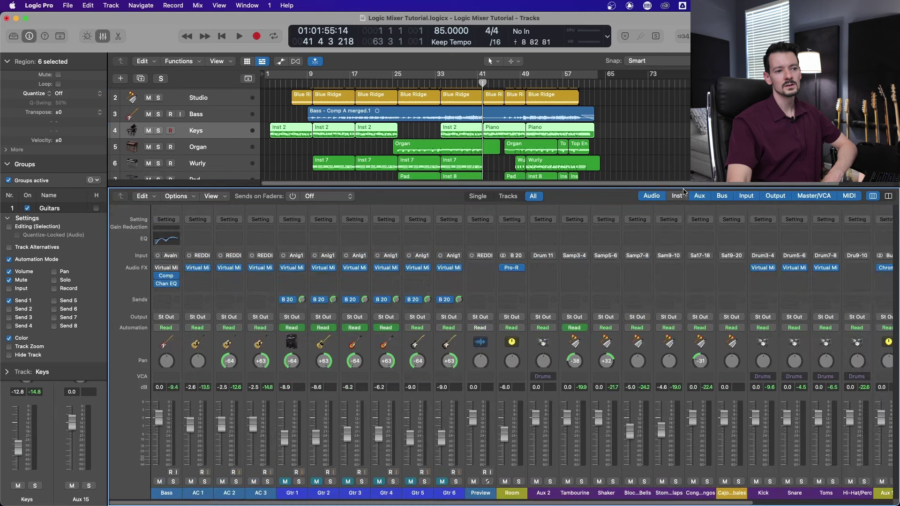
click(681, 197)
click(679, 189)
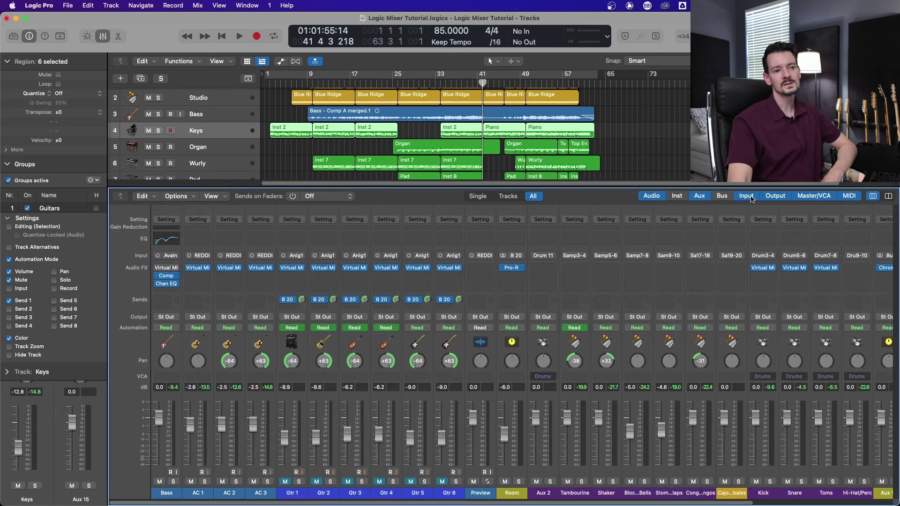
click(772, 198)
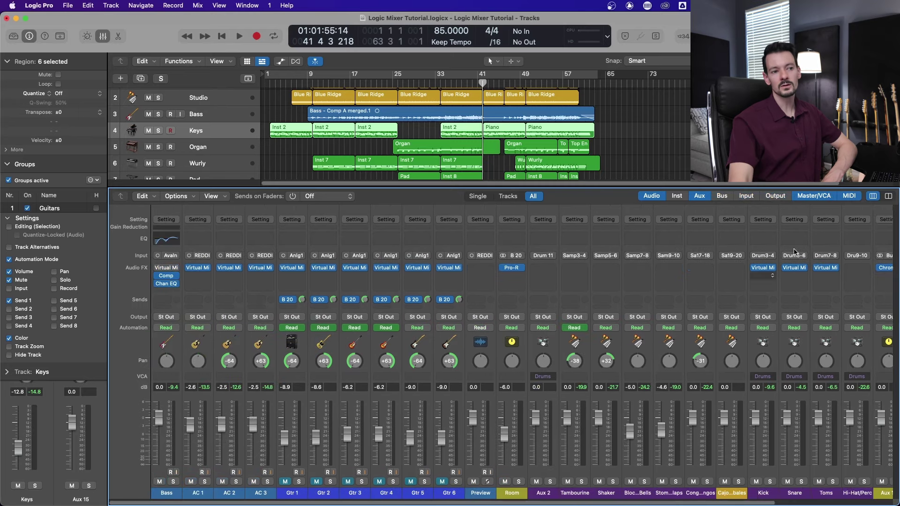
click(704, 199)
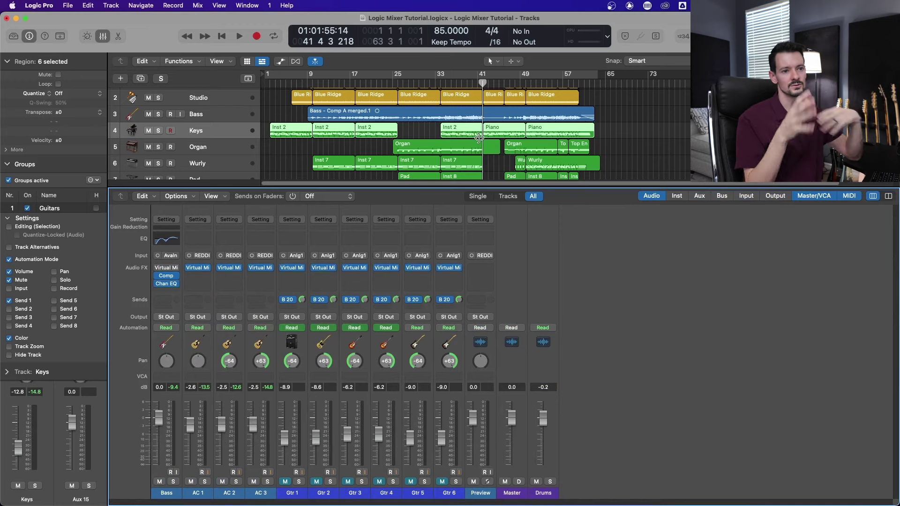
click(725, 193)
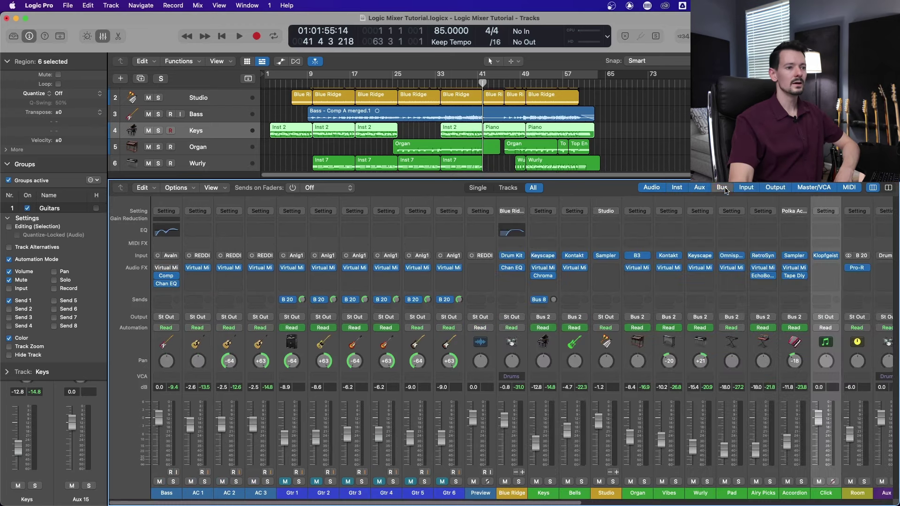
Return the mixer to the Tracks view and compare the wide channel strips with the narrow ones, ending on narrow
click(508, 188)
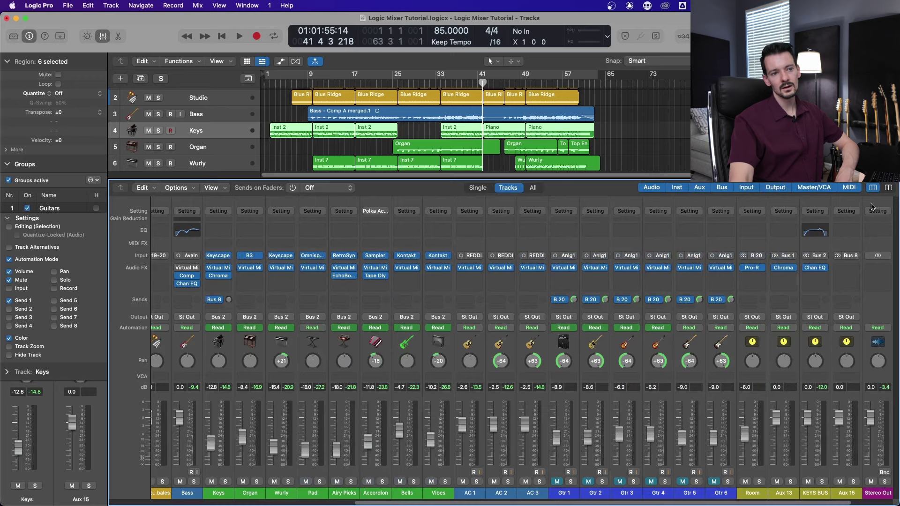
click(889, 188)
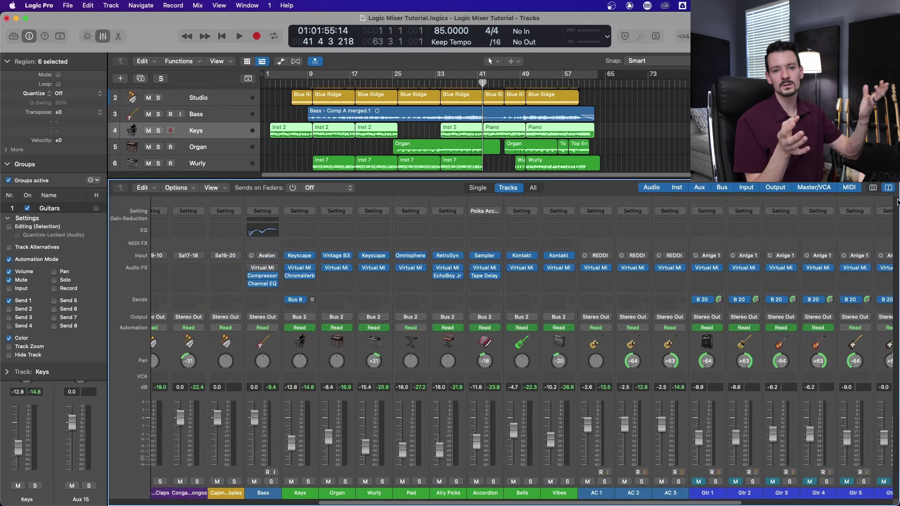
click(873, 189)
scroll(525, 201, right, 2)
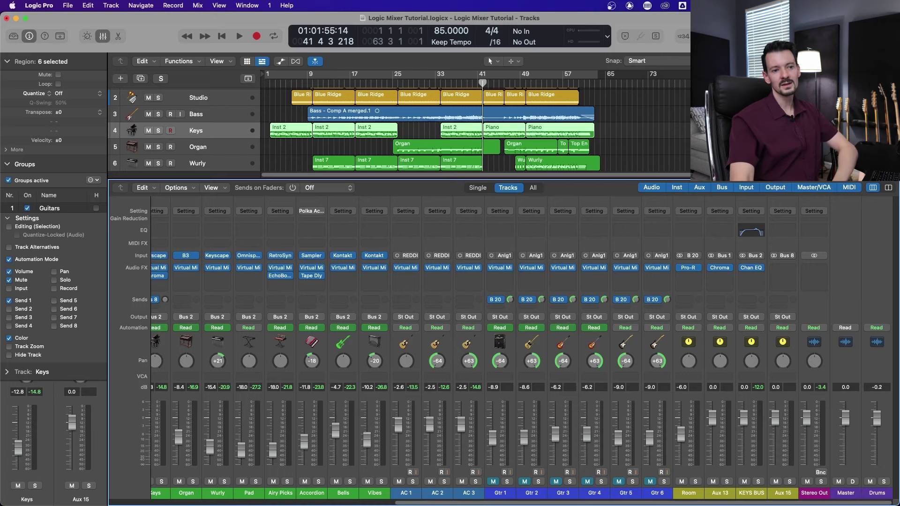
Open the Bounce settings from the Stereo Out channel, compare with the File menu's Bounce command, and cancel the bounce
click(820, 316)
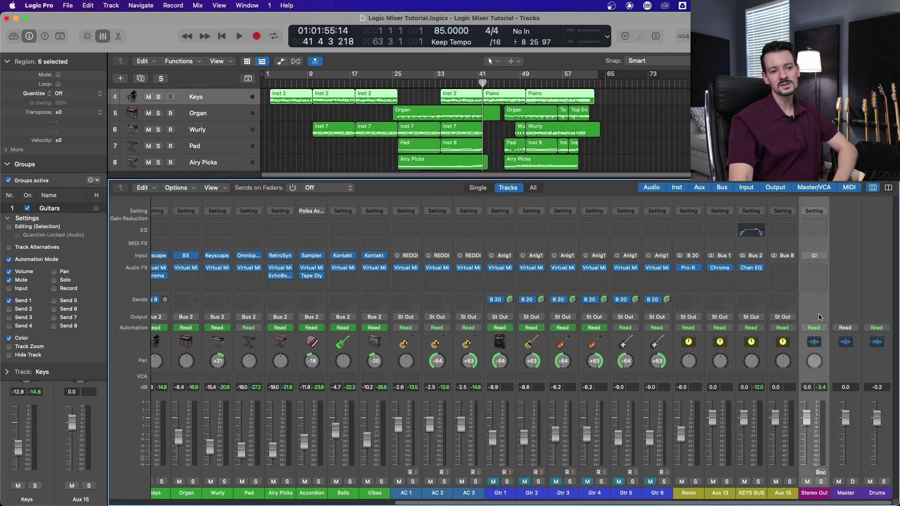
click(821, 473)
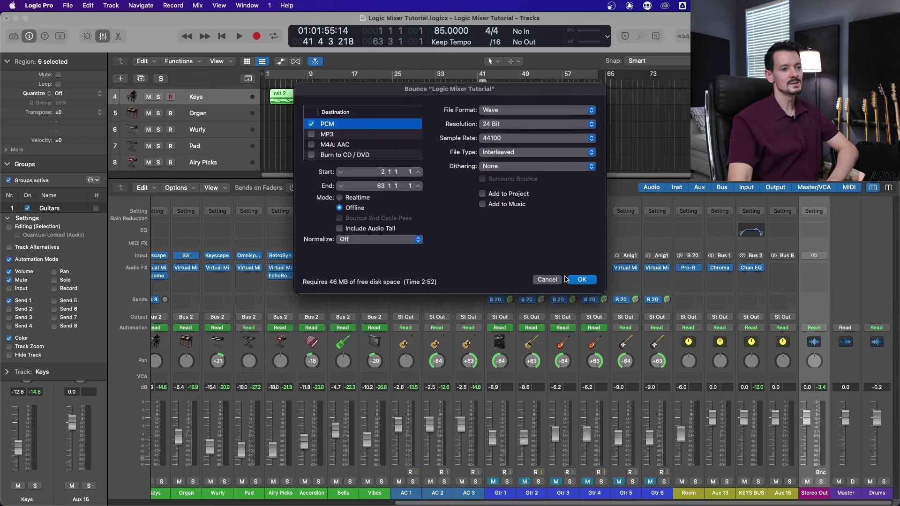
click(68, 5)
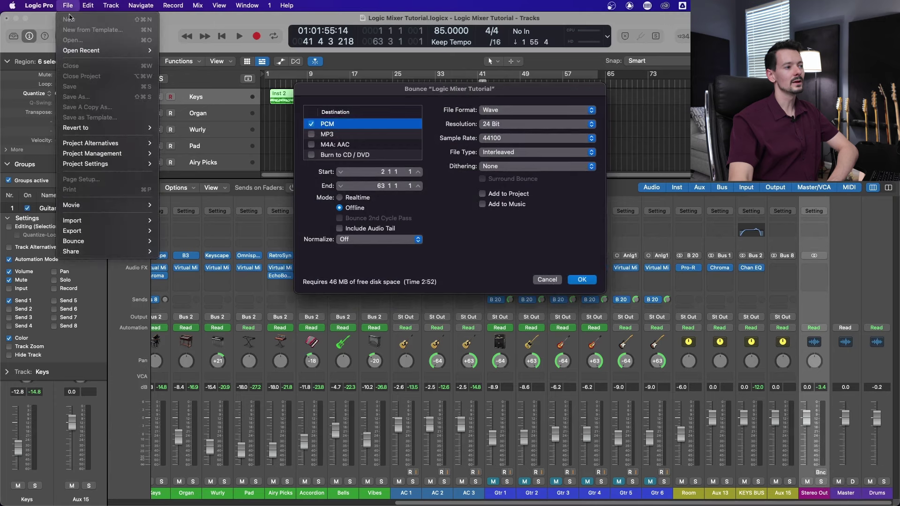
mouse_move(94, 241)
click(610, 334)
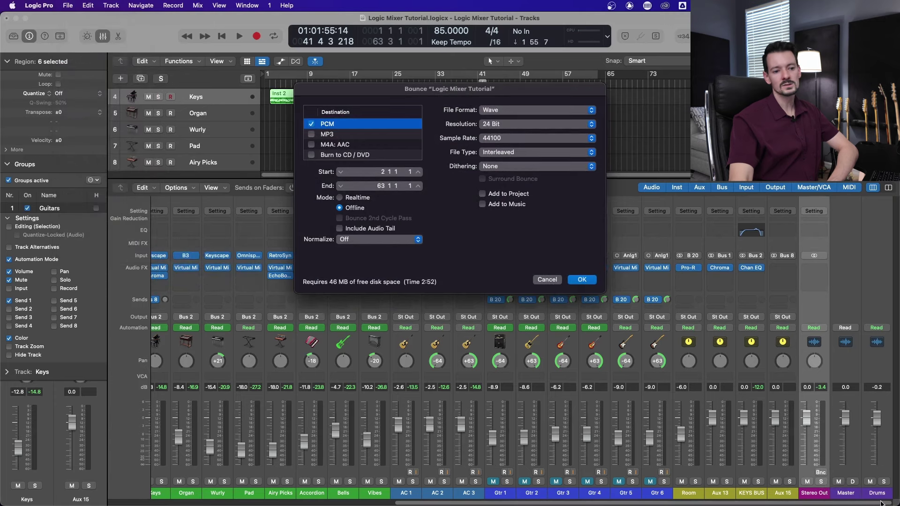
click(548, 280)
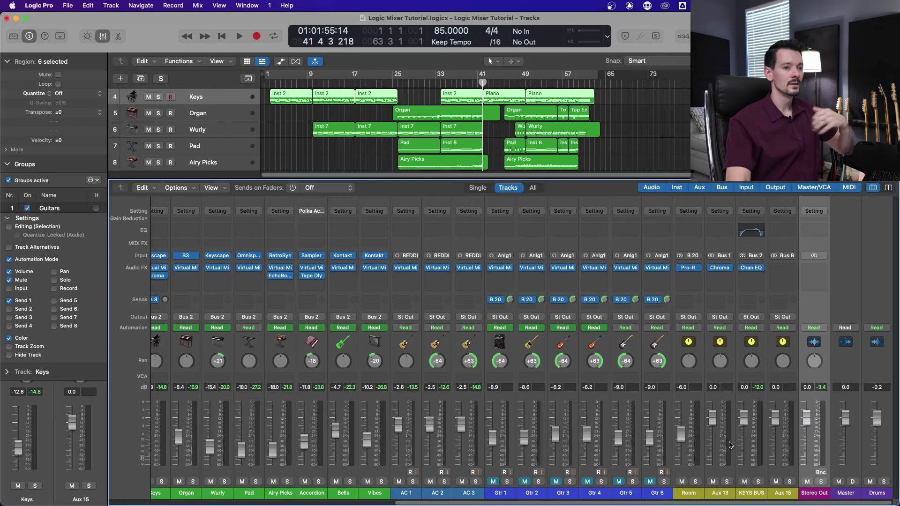
Compare the mixer's All and Tracks views and create a track for the Aux 15 channel strip
click(533, 188)
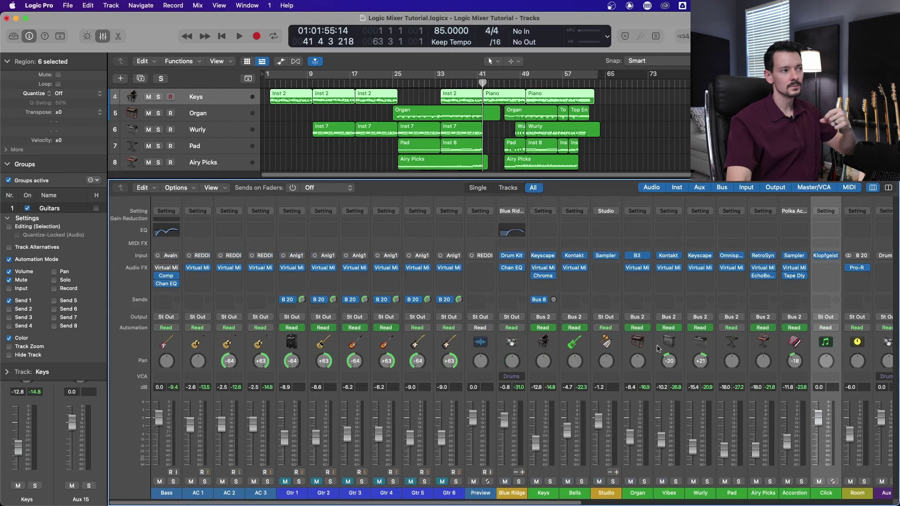
click(508, 188)
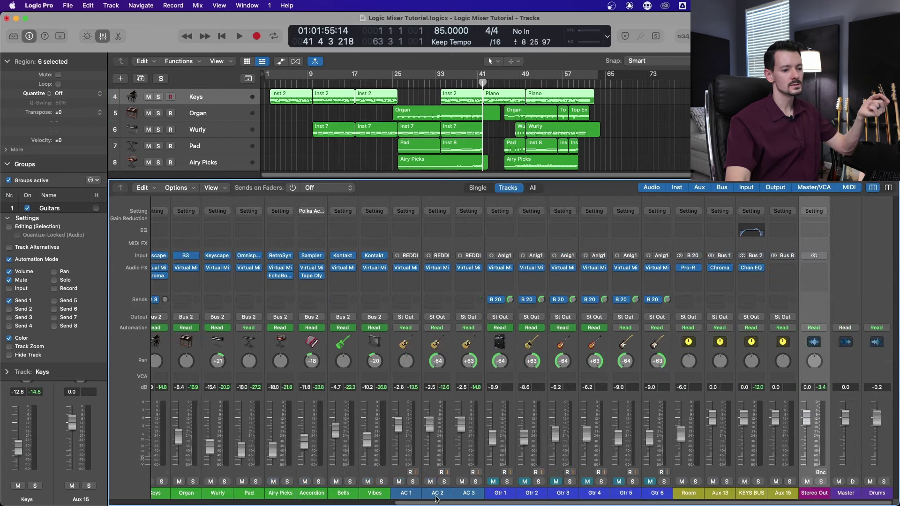
click(794, 345)
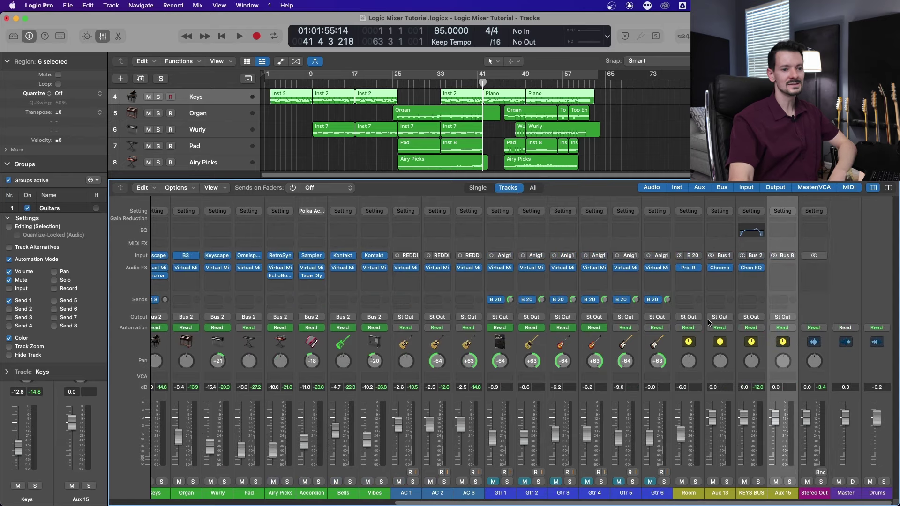
click(104, 39)
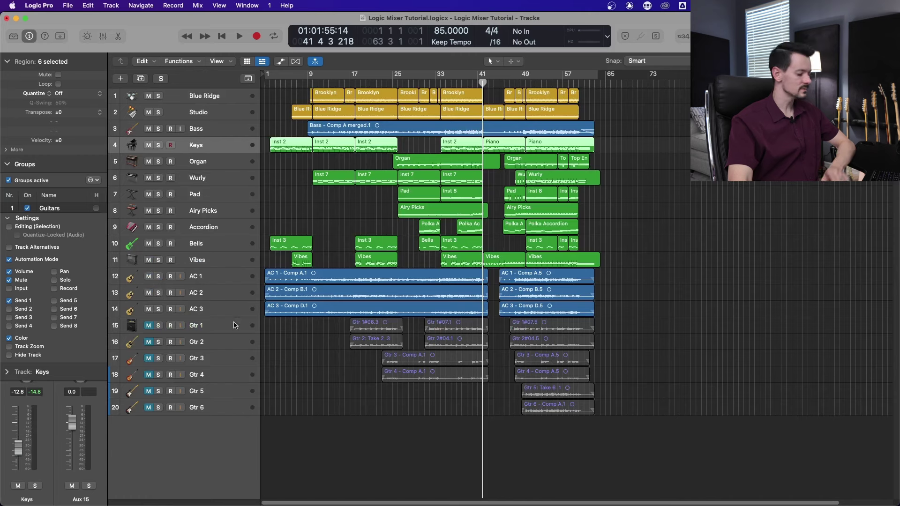
key(x)
right_click(806, 350)
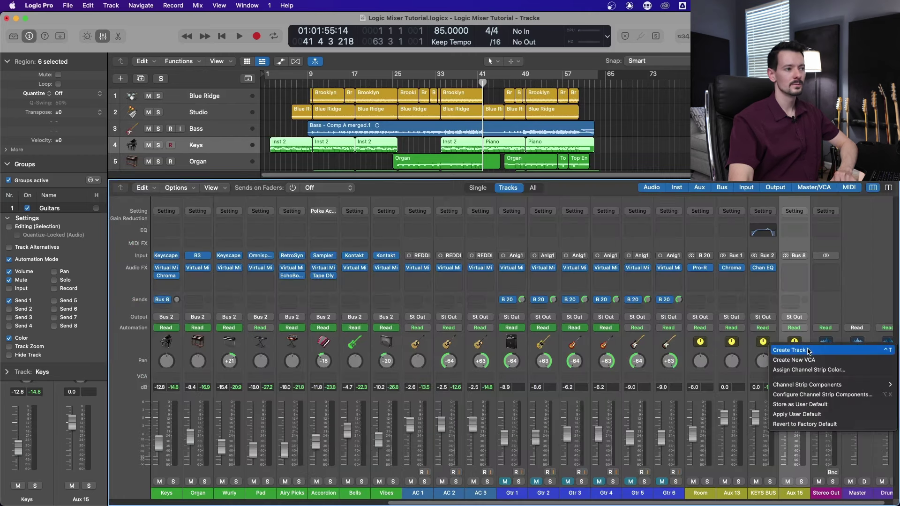
click(807, 350)
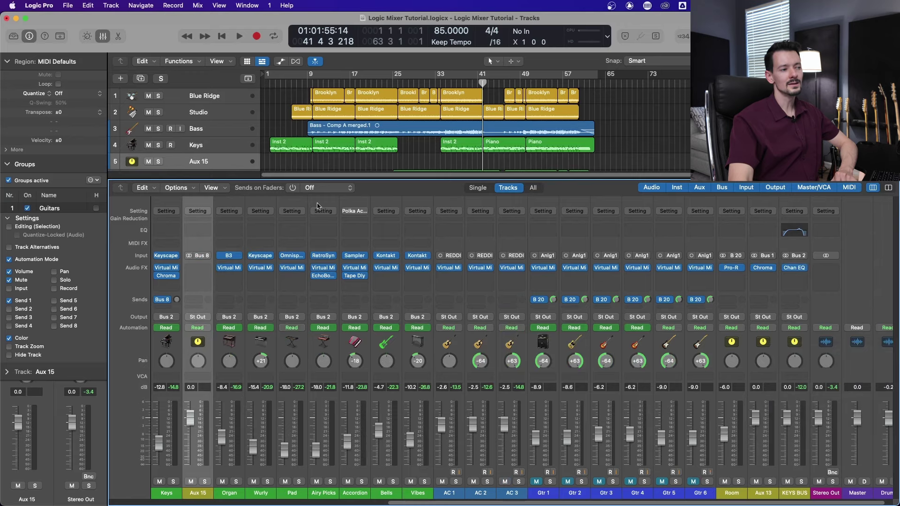
Check where the Aux 15 track sits in the mixer and track list, then close the mixer and select that track
click(103, 36)
click(104, 37)
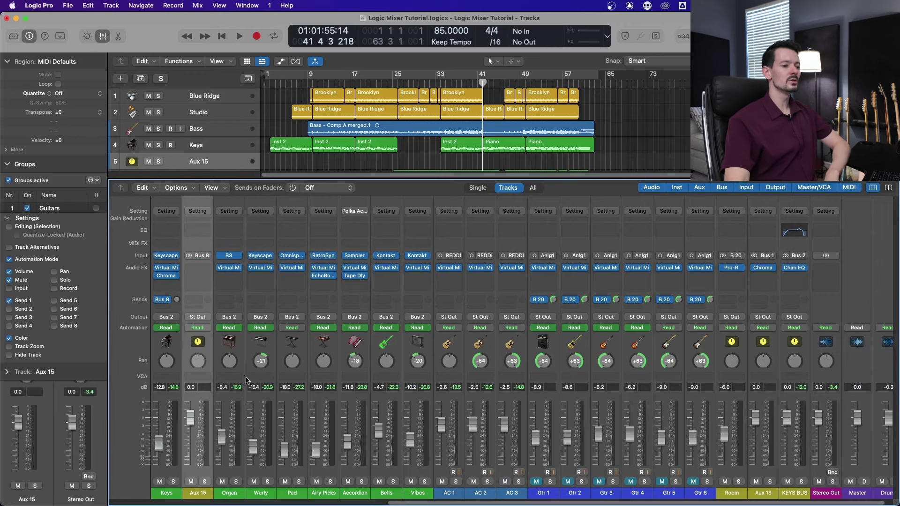
drag(484, 503, 485, 502)
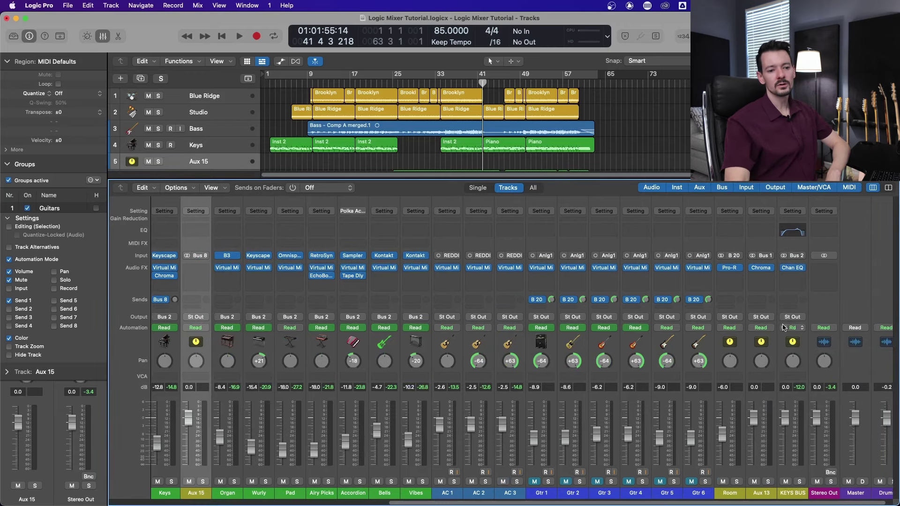
drag(827, 504, 656, 505)
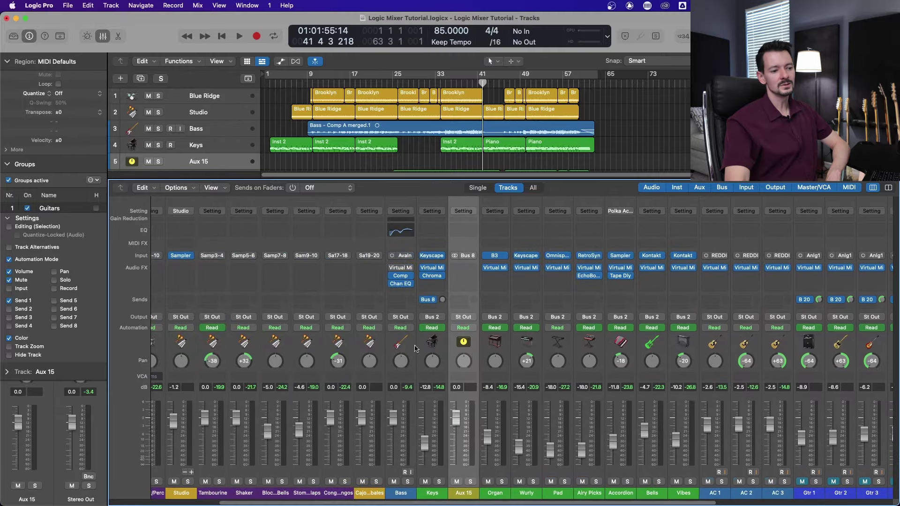
click(103, 36)
click(240, 143)
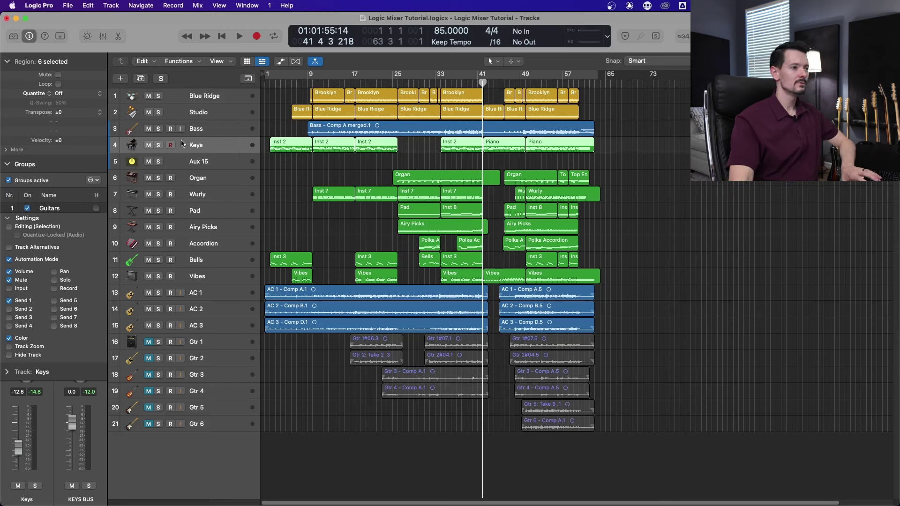
click(220, 162)
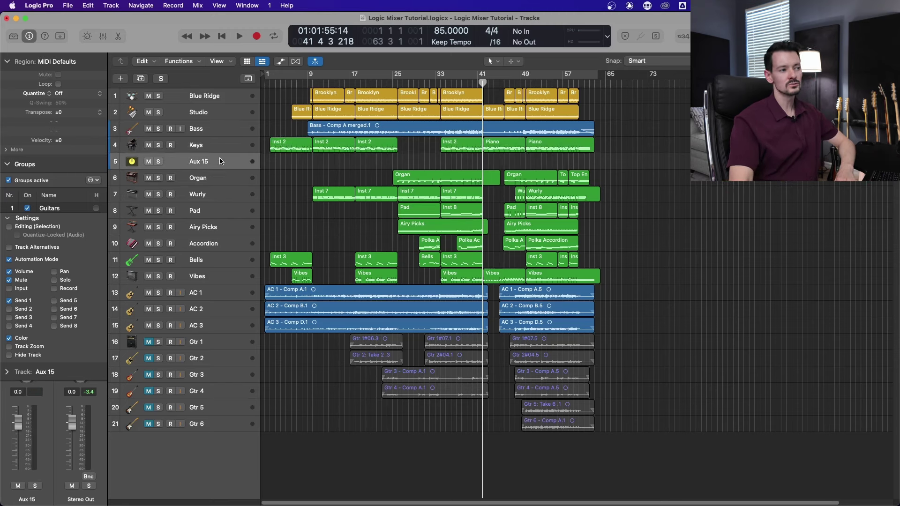
Rename the Aux 15 track to Drum Bus and move it directly below the Studio track
double_click(220, 161)
text(Dru)
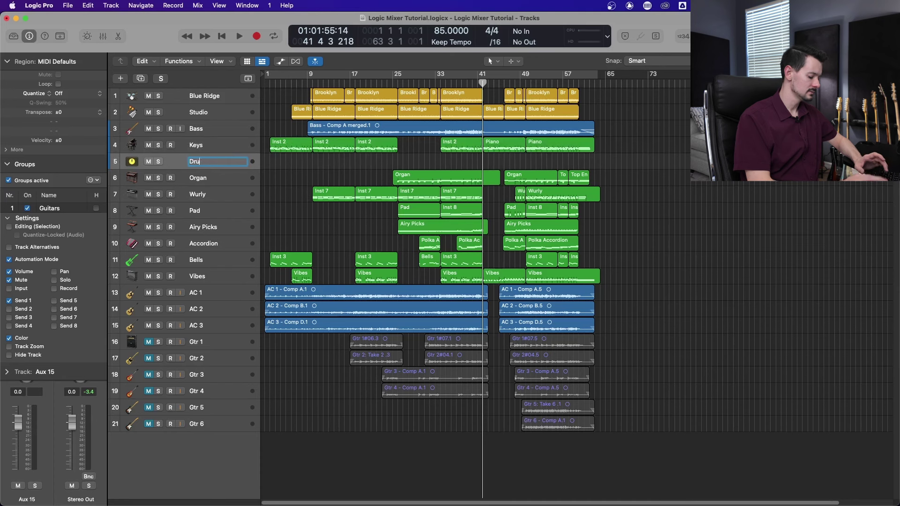
text(m Bus)
key(Return)
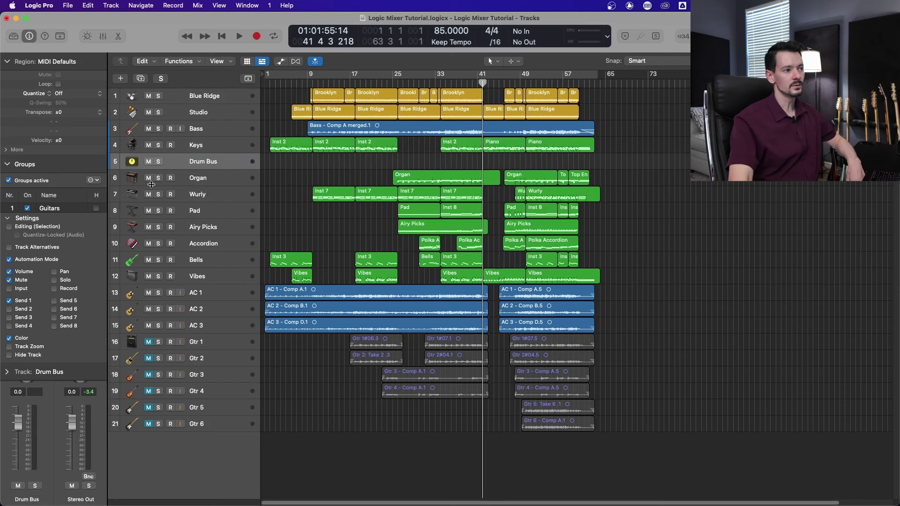
drag(206, 176, 244, 130)
click(221, 160)
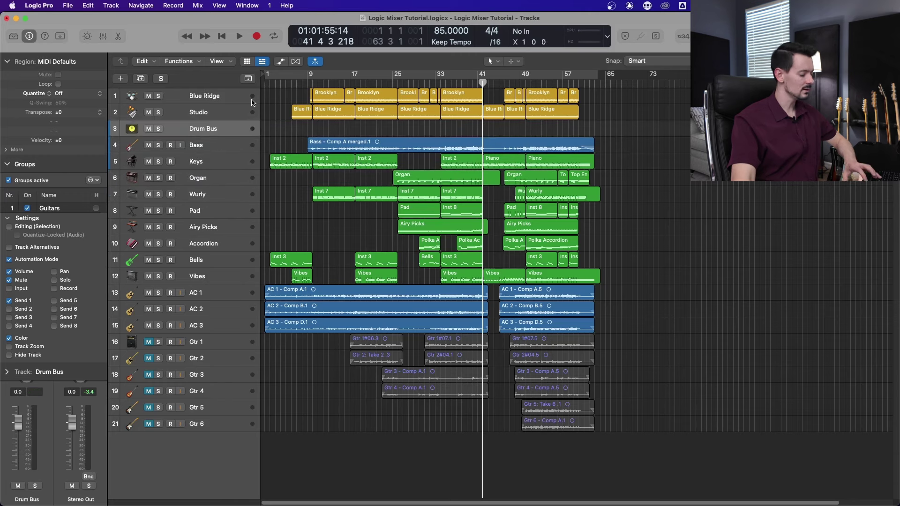
Reopen the mixer and examine the individual output channel strips belonging to the Studio and Blue Ridge drum instruments
key(x)
drag(444, 500, 354, 478)
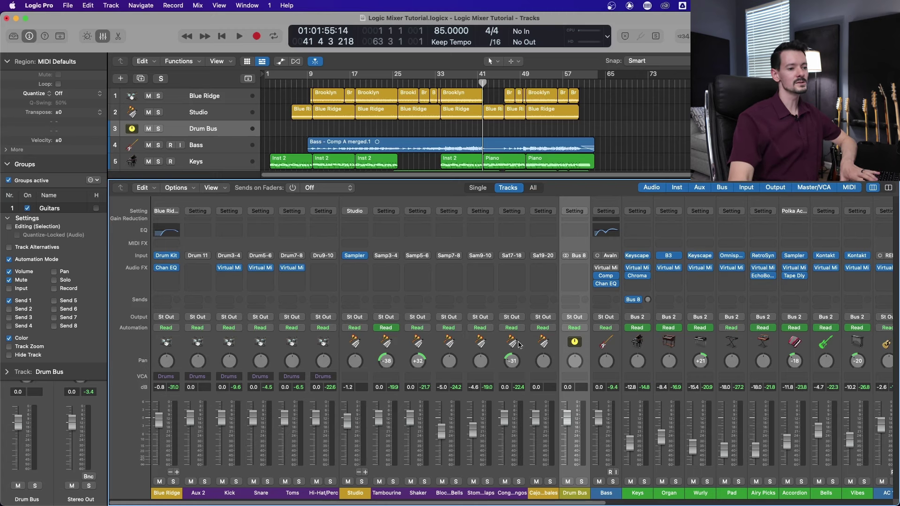
click(508, 346)
click(480, 345)
click(441, 346)
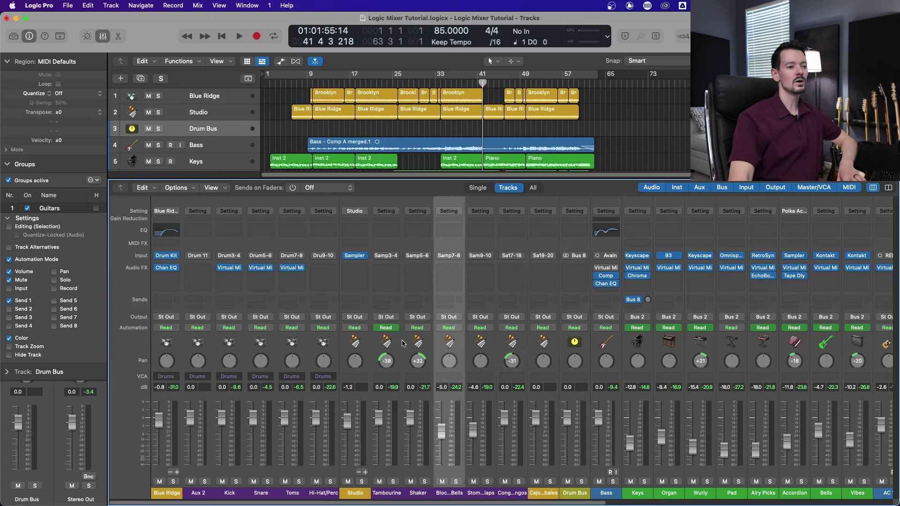
click(417, 344)
click(397, 343)
click(419, 343)
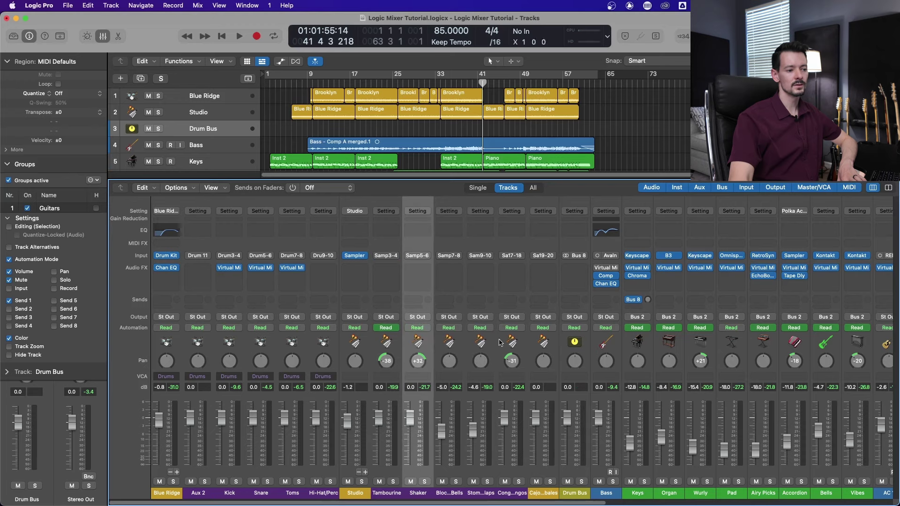
click(364, 347)
click(175, 346)
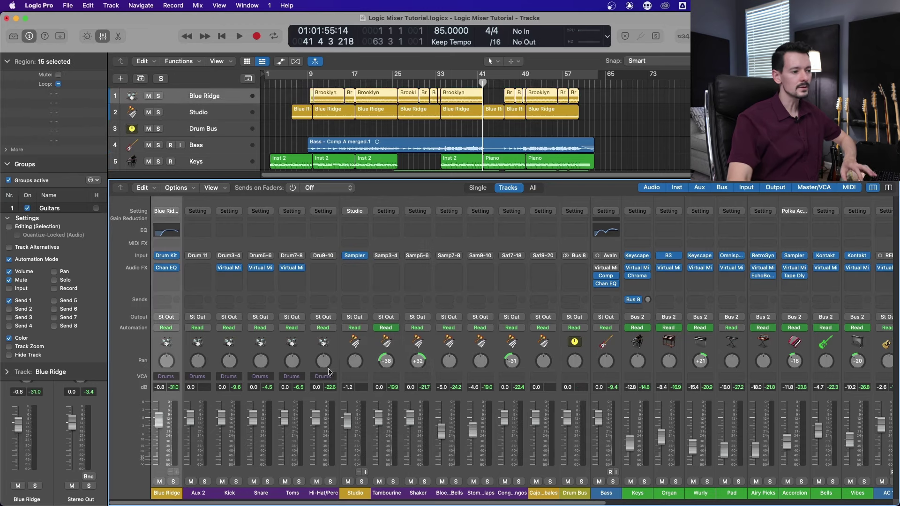
Create tracks for the channel strips from Aux 2 through Hi-Hat/Perc
click(200, 347)
shift+click(323, 344)
right_click(327, 344)
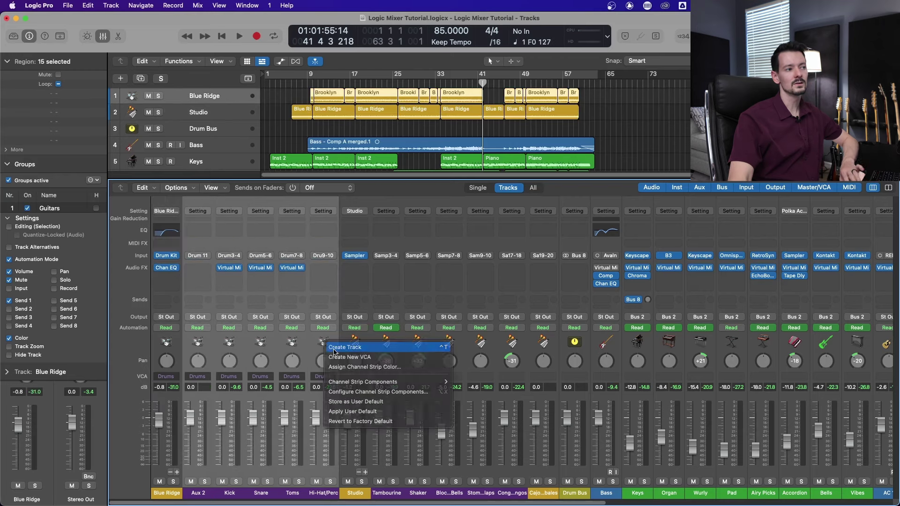
click(335, 349)
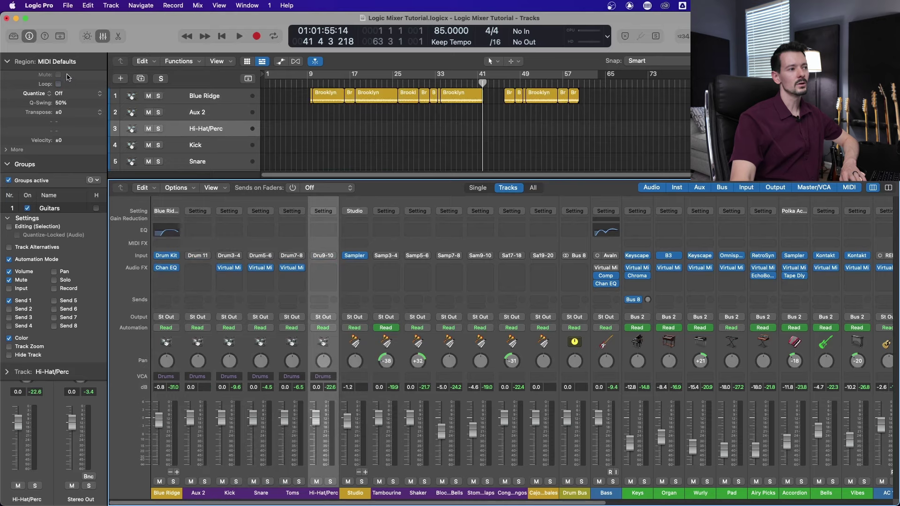
Close the mixer and select the tracks from Blue Ridge through Toms to review the drum tracks in the track list
click(103, 35)
click(214, 98)
shift+click(226, 183)
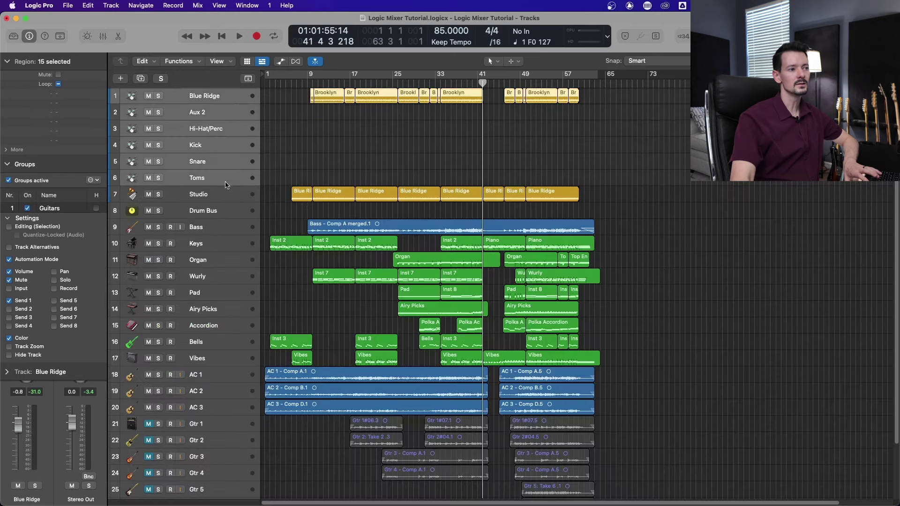
Create a track for the Click channel strip from the mixer's All view and move it to the top of the track list
key(x)
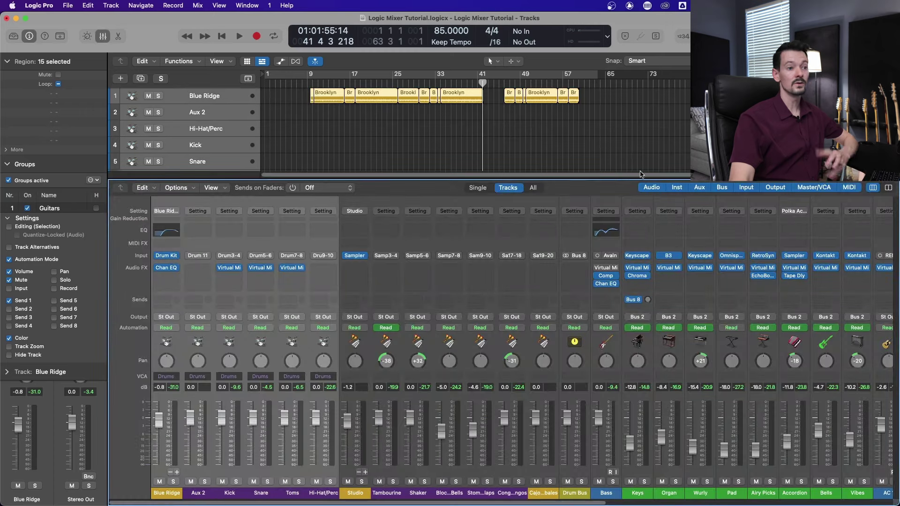
click(533, 188)
drag(463, 504, 558, 504)
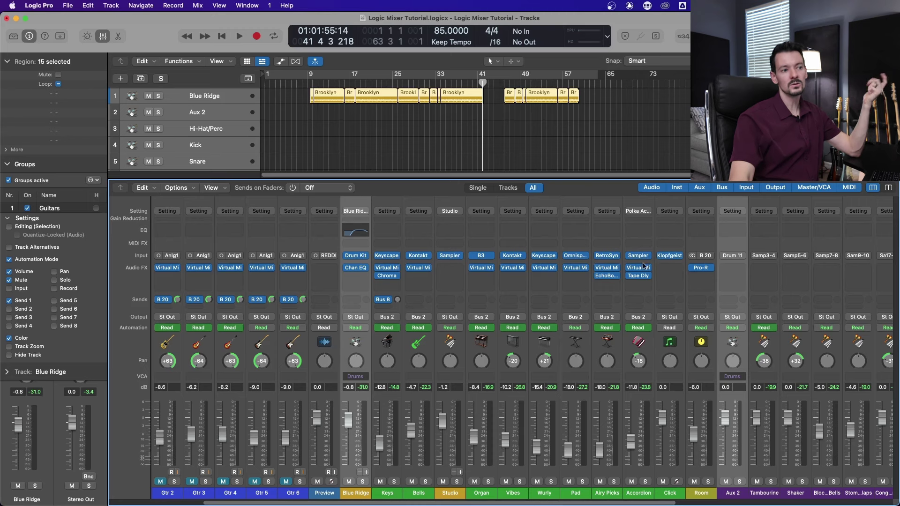
right_click(672, 345)
click(688, 347)
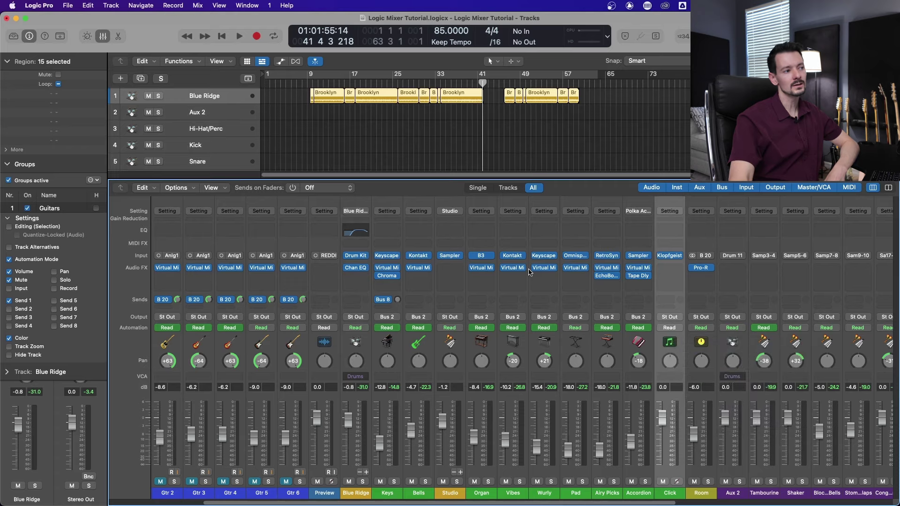
key(x)
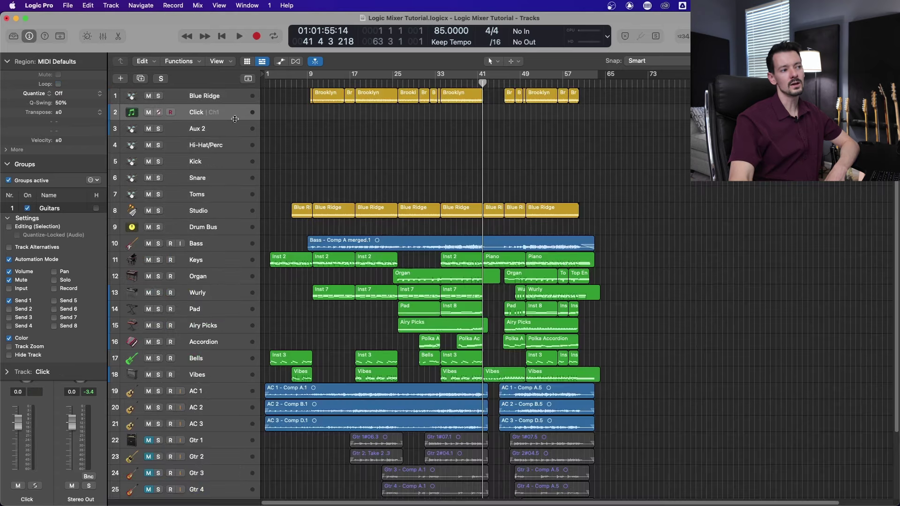
drag(234, 118, 233, 91)
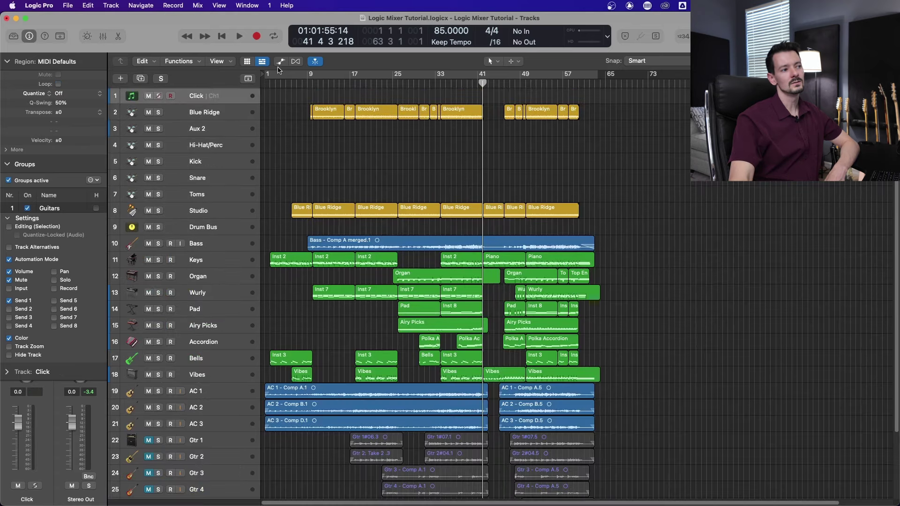
Collapse the Region and Groups sections of the inspector to expose the Click track's full channel strip
click(281, 62)
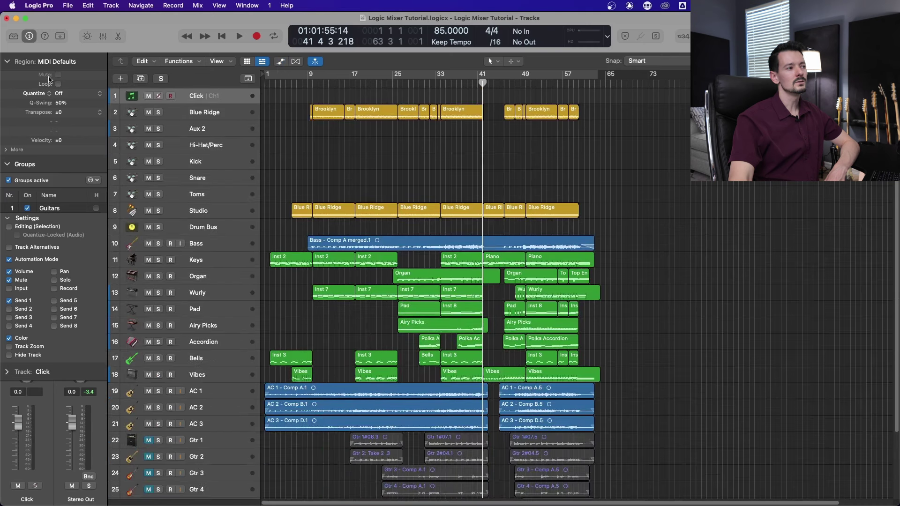
click(10, 62)
click(6, 81)
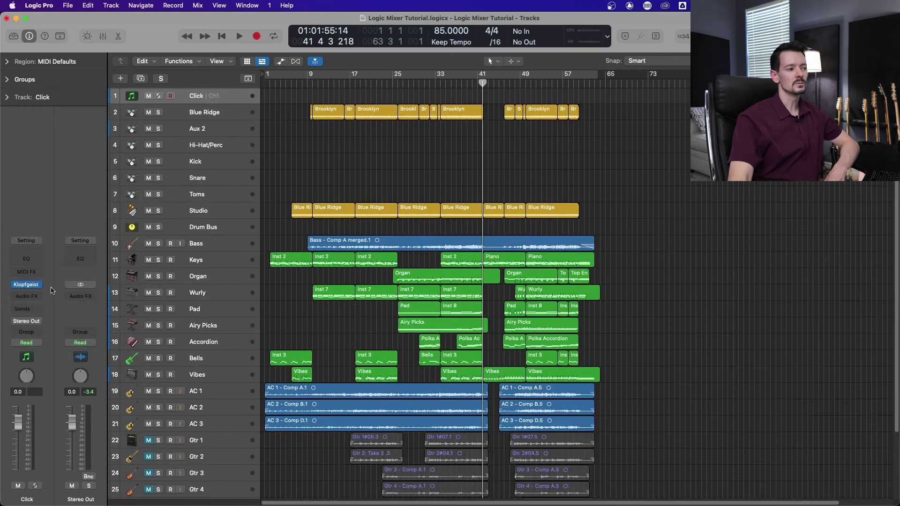